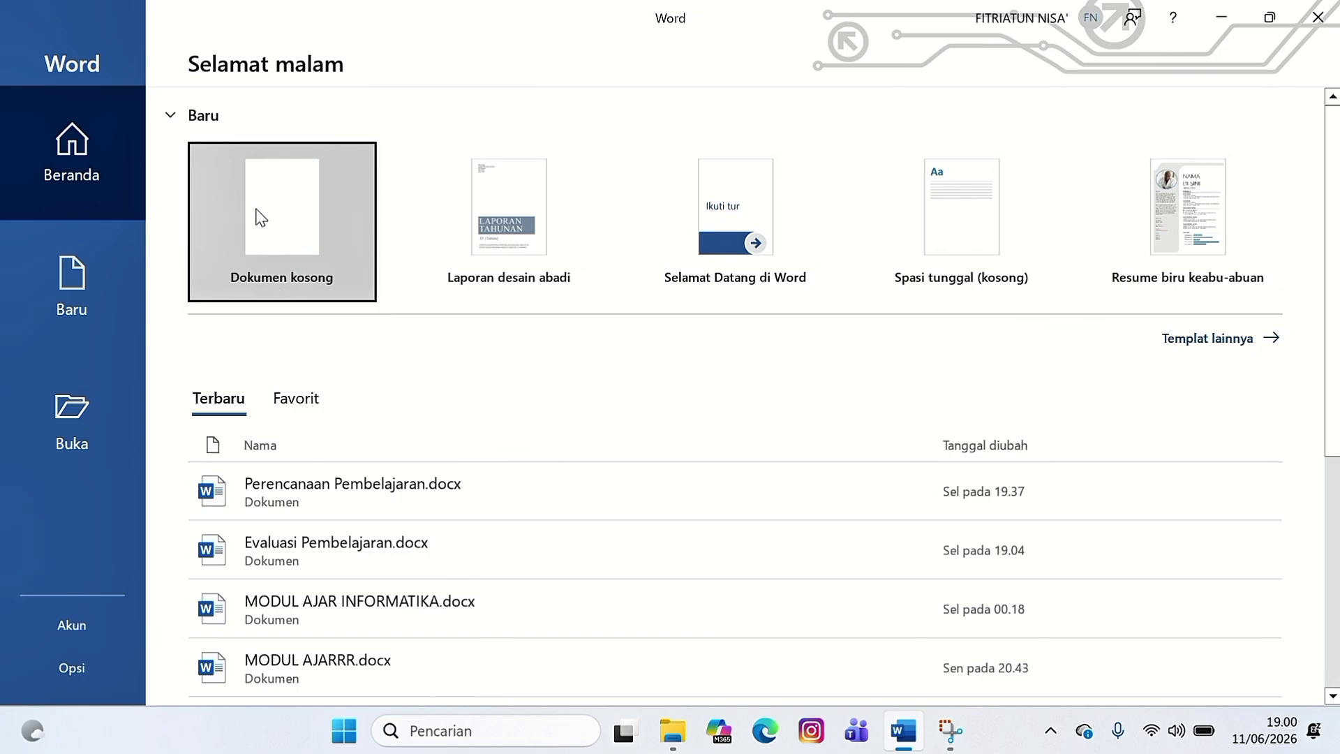
- Create a new blank document and set its paper size to A4
{"action": "left_click", "coordinate": [333, 200]}
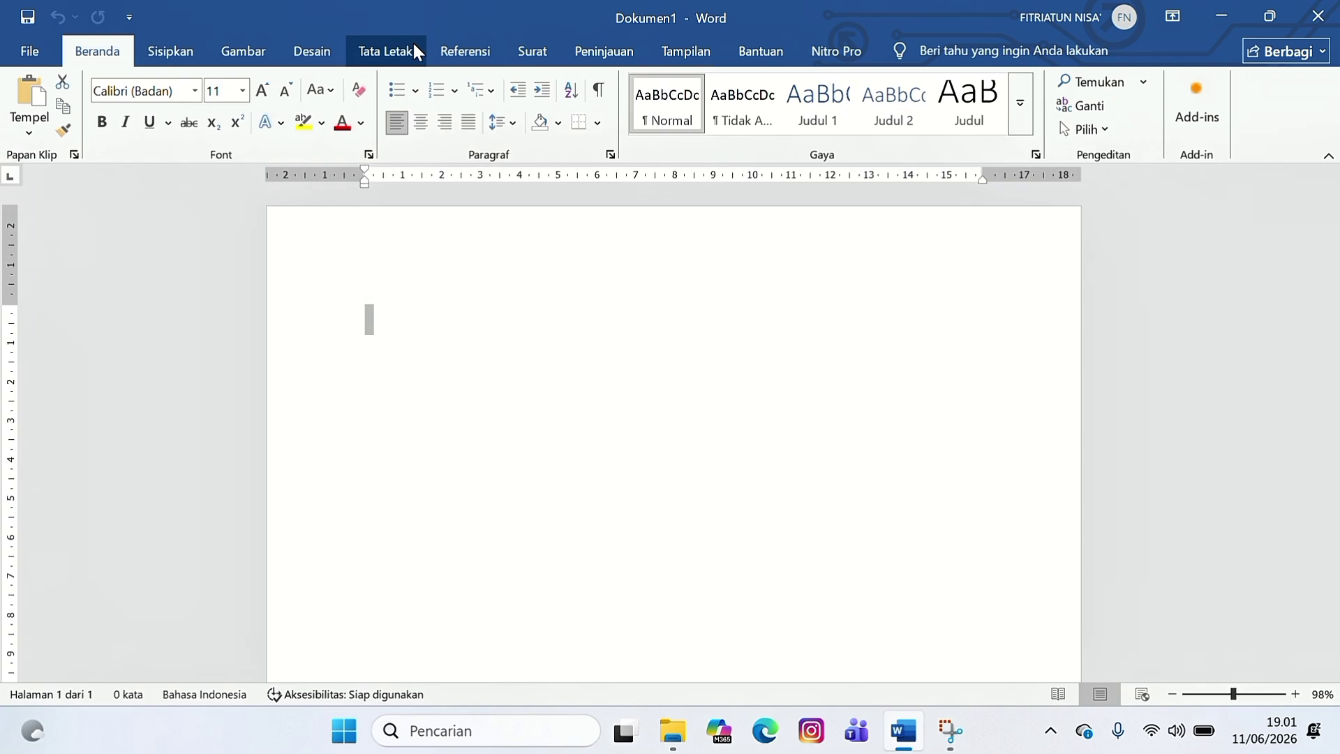
{"action": "left_click", "coordinate": [386, 51]}
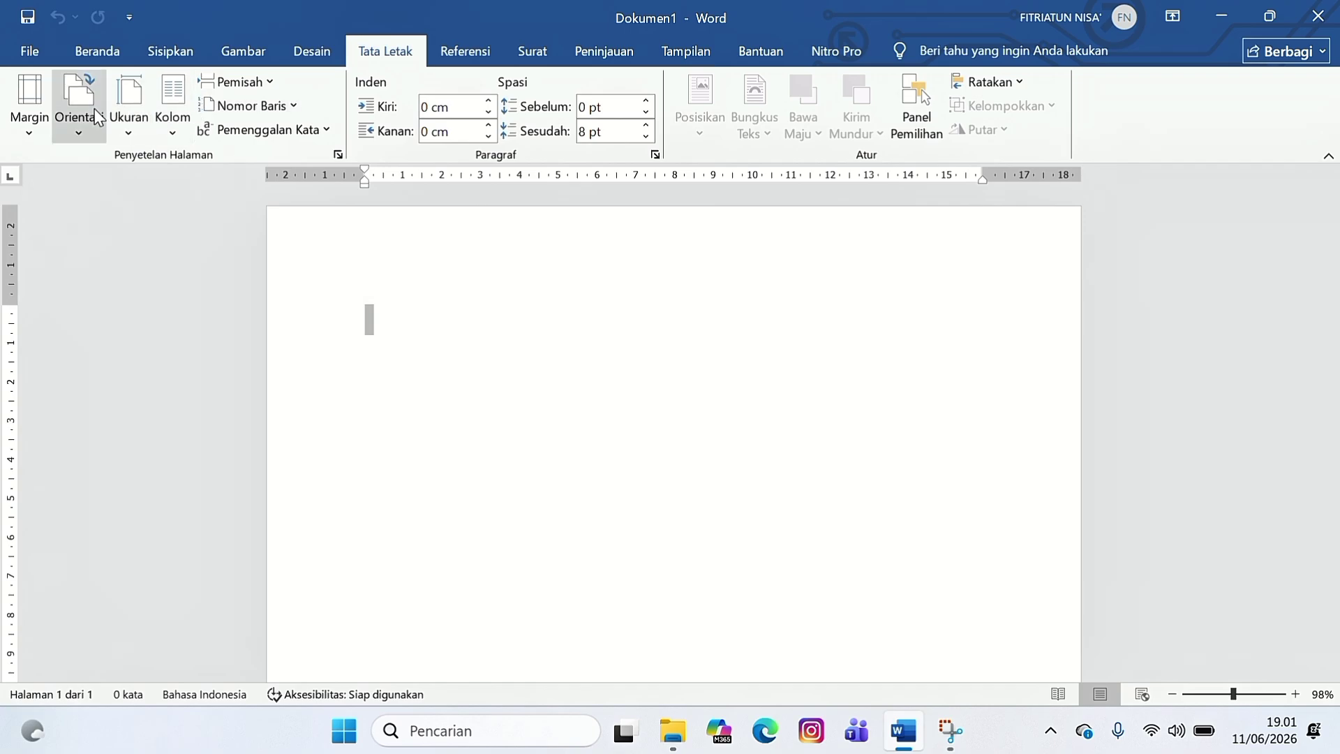
{"action": "left_click", "coordinate": [127, 119]}
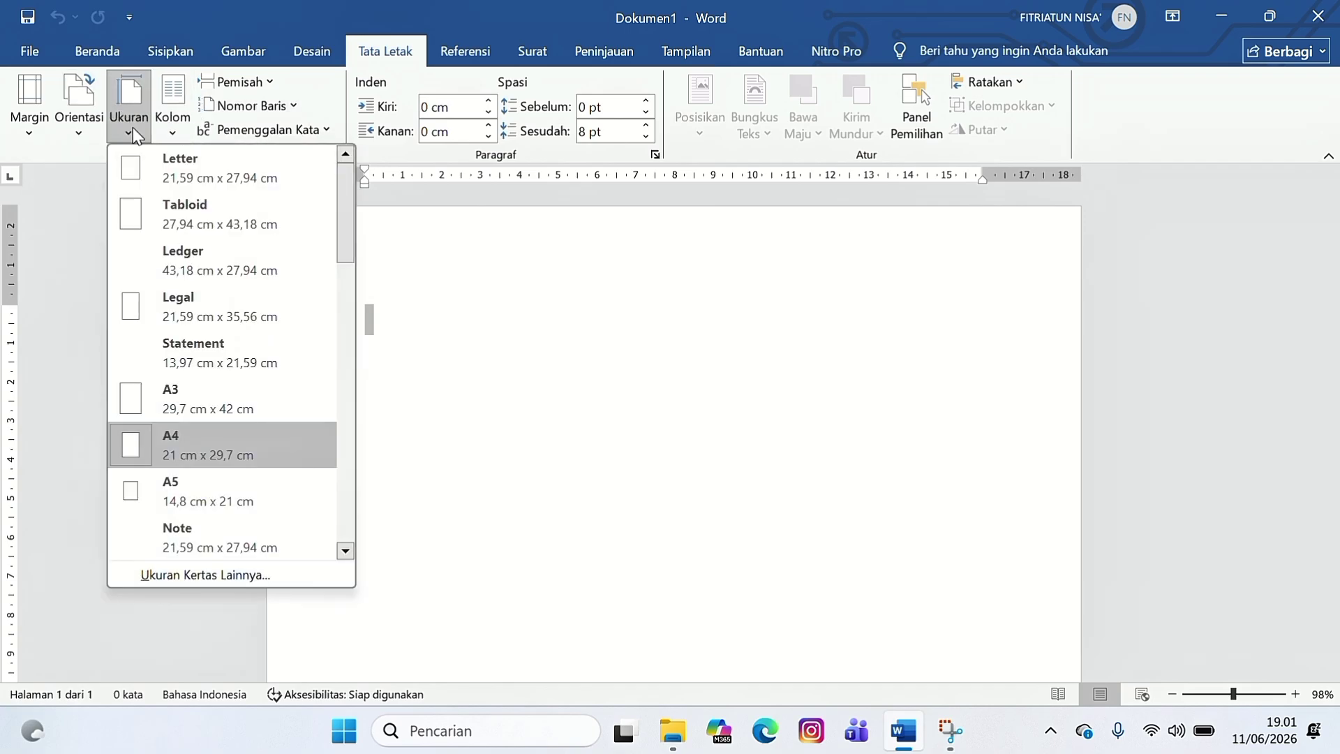
{"action": "left_click", "coordinate": [221, 442]}
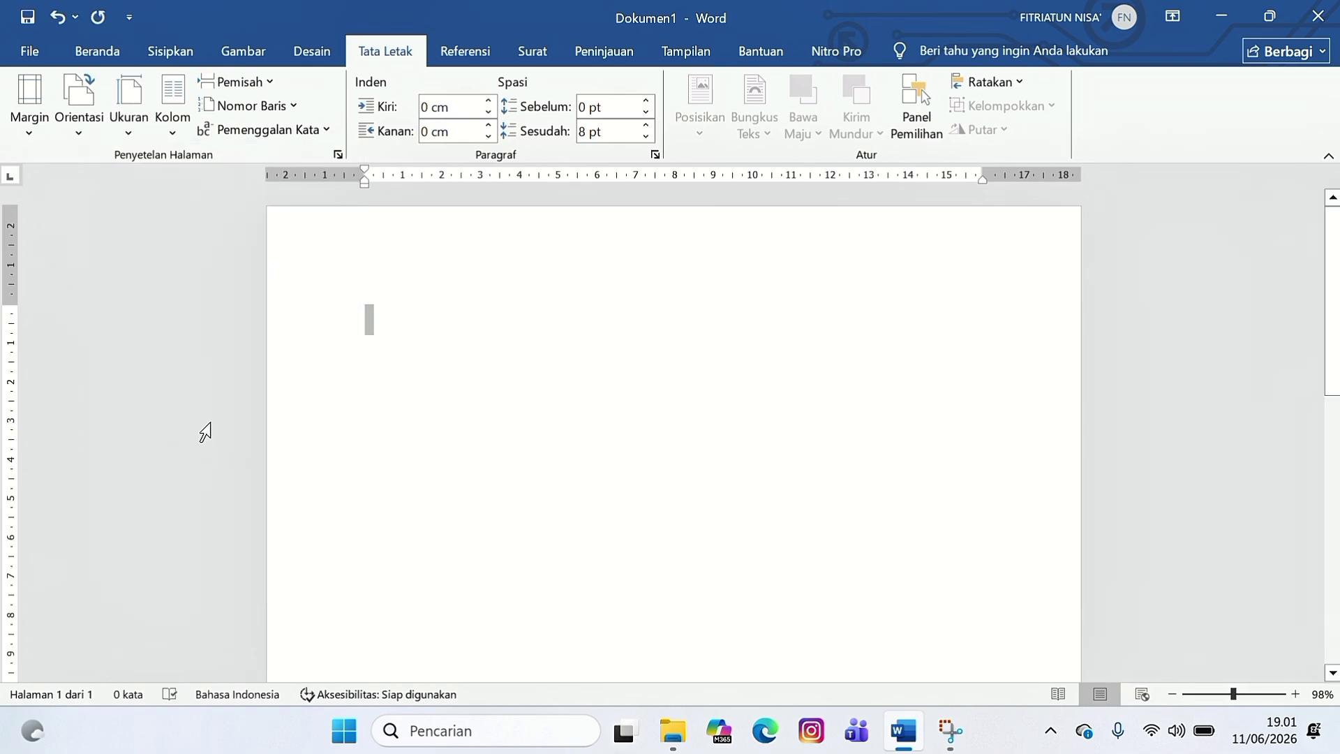
- Open the custom margin settings and set both the top and left margins to 4 cm
{"action": "left_click", "coordinate": [28, 132]}
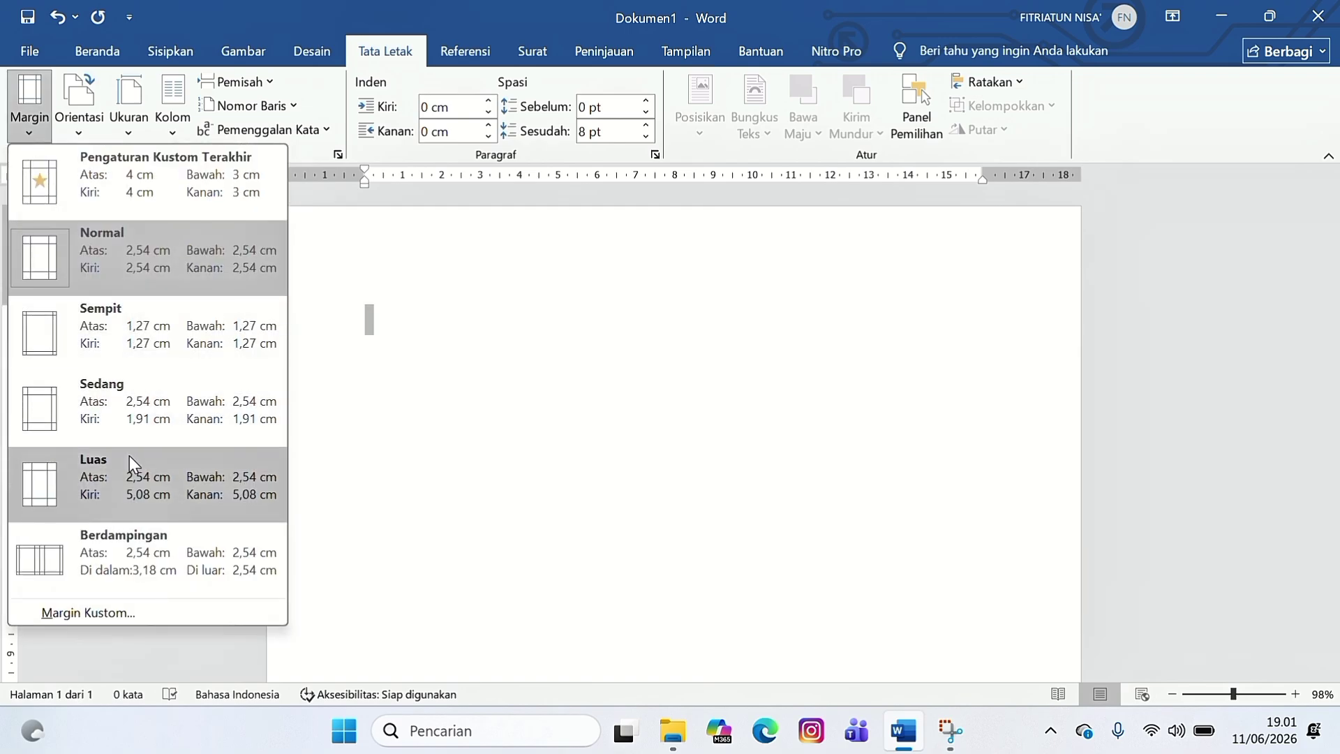
{"action": "left_click", "coordinate": [113, 612]}
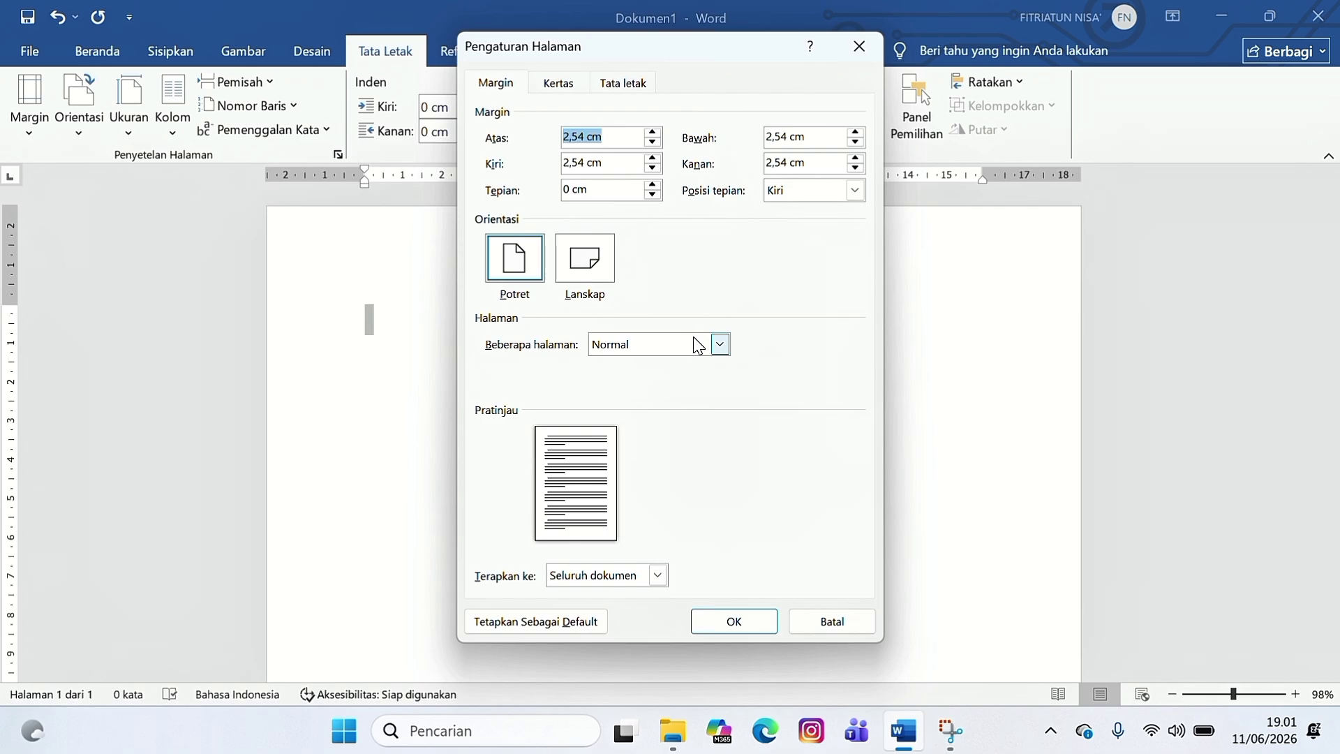
{"action": "left_click", "coordinate": [580, 135]}
{"action": "key", "text": "BackSpace"}
{"action": "key", "text": "BackSpace"}
{"action": "key", "text": "BackSpace"}
{"action": "left_click", "coordinate": [583, 163]}
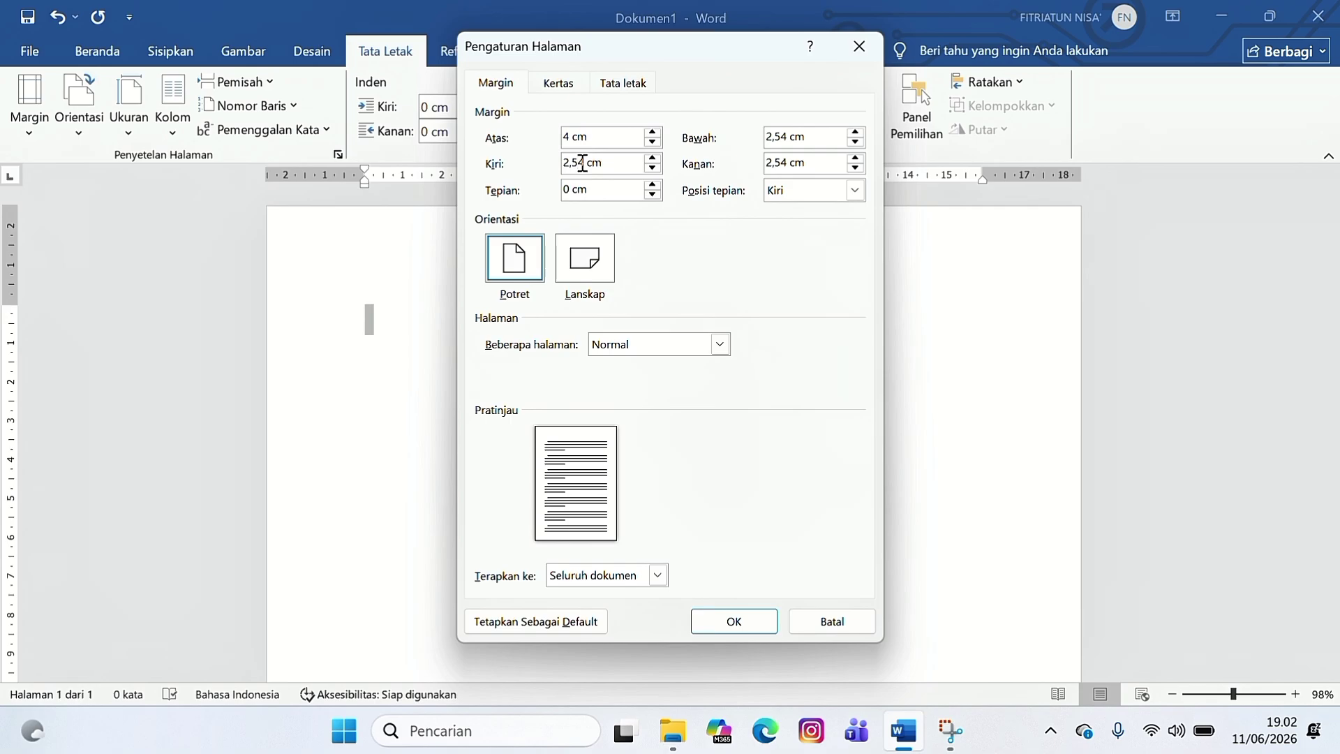
{"action": "key", "text": "BackSpace"}
{"action": "key", "text": "BackSpace"}
{"action": "key", "text": "BackSpace"}
{"action": "key", "text": "BackSpace"}
{"action": "type", "text": "4"}
- Set the bottom and right margins to 3 cm and apply the page setup to the whole document
{"action": "triple_click", "coordinate": [788, 139]}
{"action": "type", "text": "3 cm"}
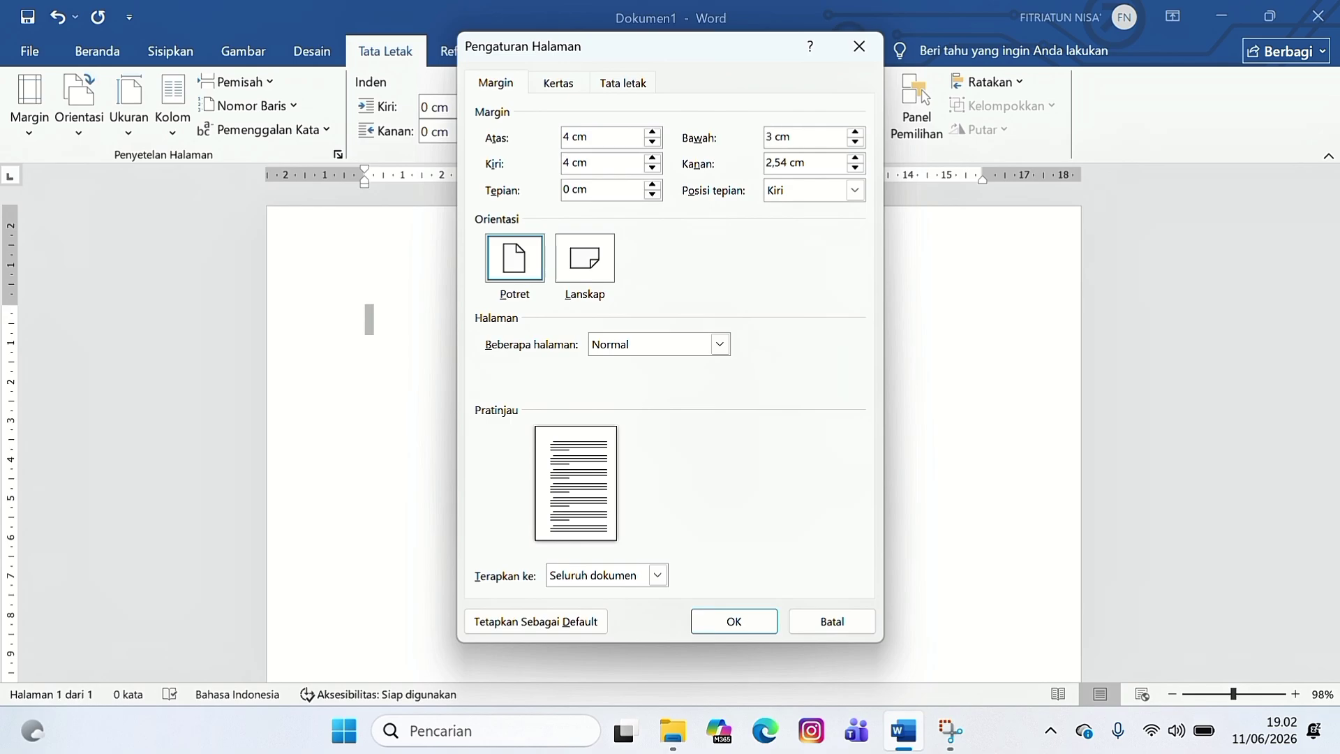
{"action": "triple_click", "coordinate": [788, 163]}
{"action": "type", "text": "3 cm"}
{"action": "left_click", "coordinate": [743, 632]}
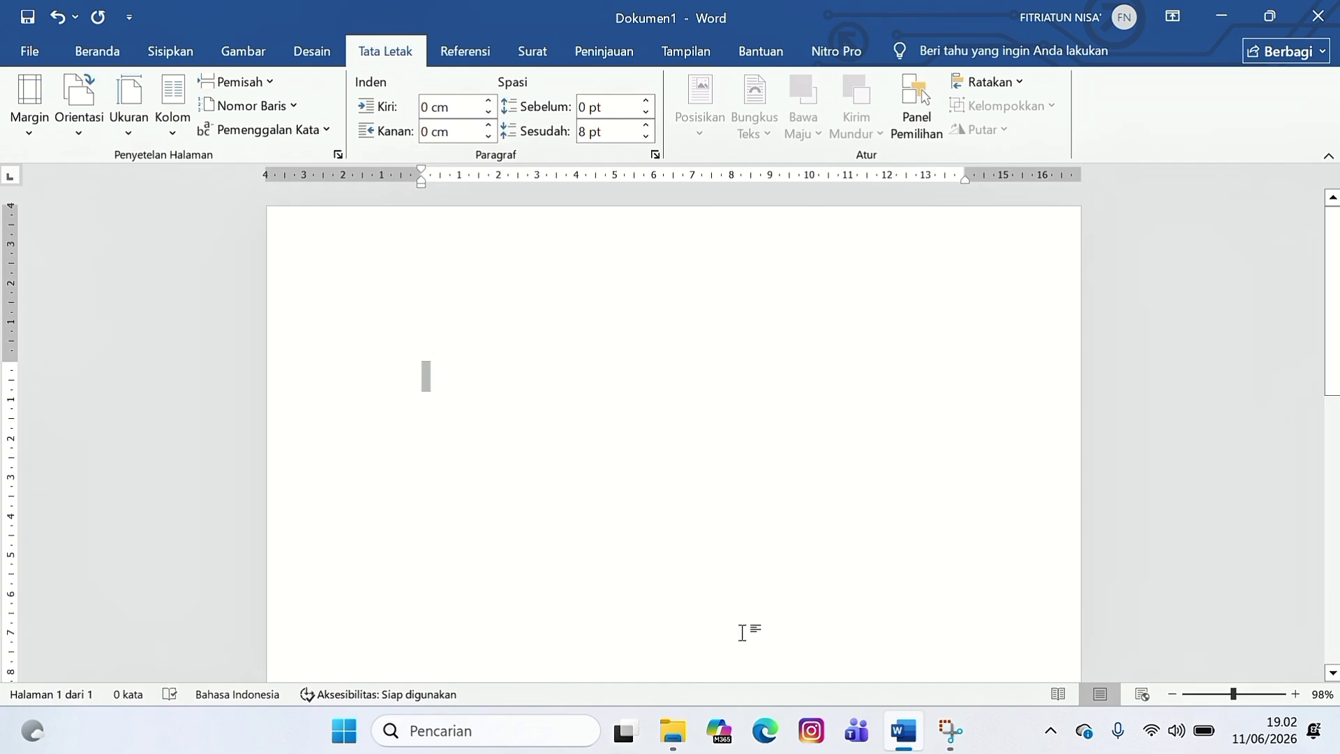
- Format the empty first paragraph with Times New Roman, font size 12 and 1,5 line spacing
{"action": "key", "text": "alt+h"}
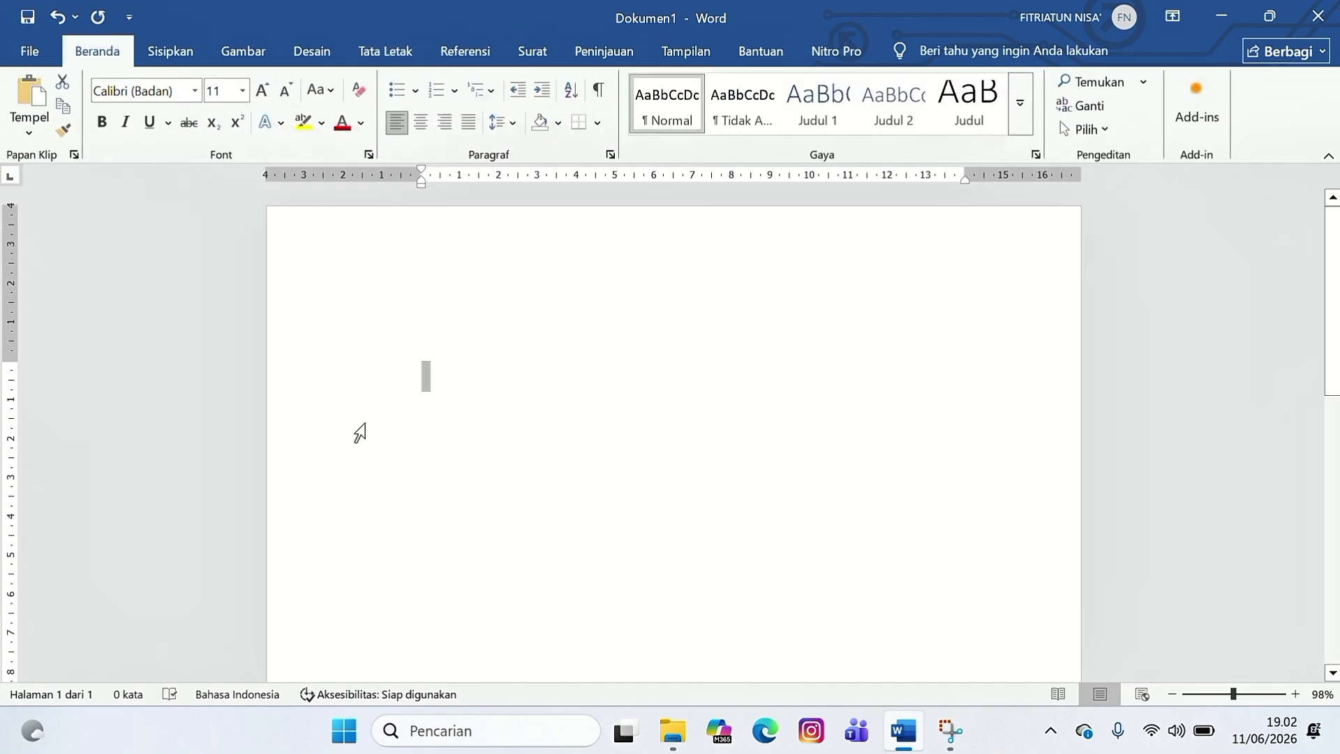
{"action": "left_click", "coordinate": [195, 91]}
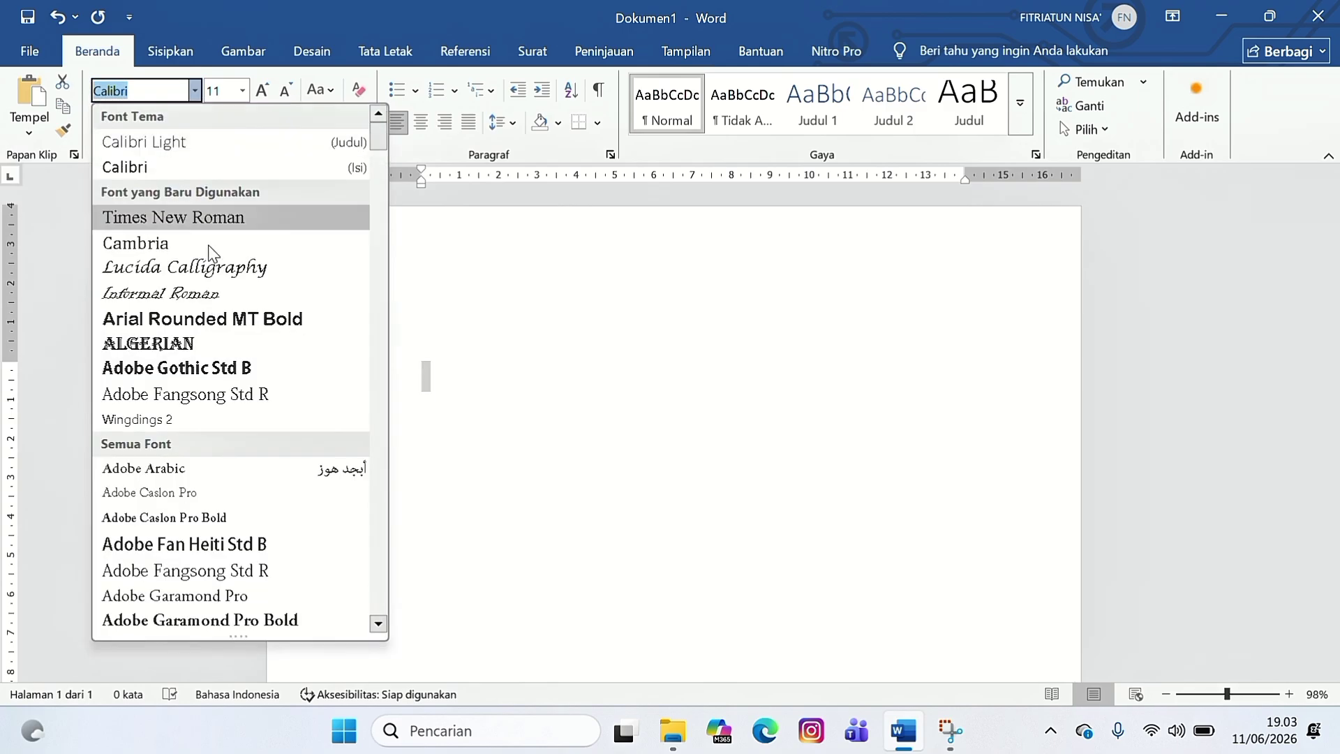
{"action": "left_click", "coordinate": [201, 218]}
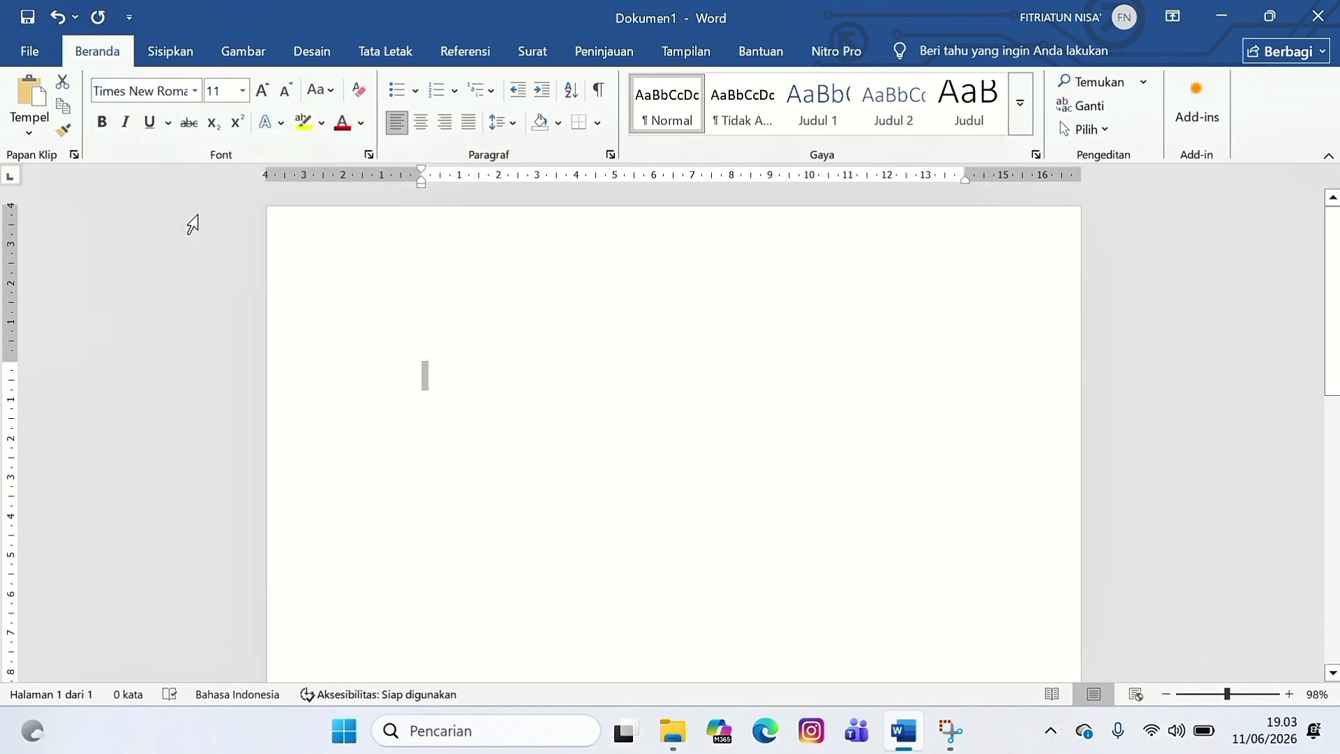
{"action": "left_click", "coordinate": [231, 91]}
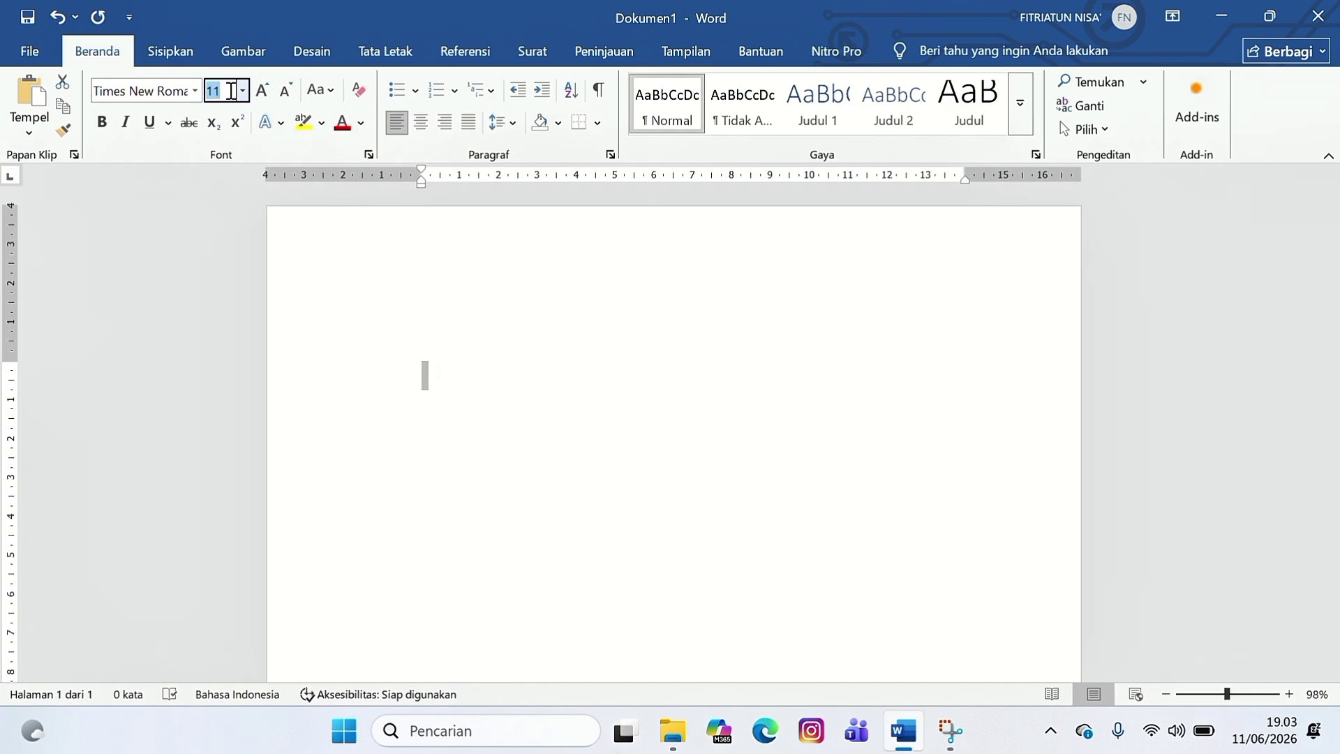
{"action": "type", "text": "12"}
{"action": "left_click", "coordinate": [502, 122]}
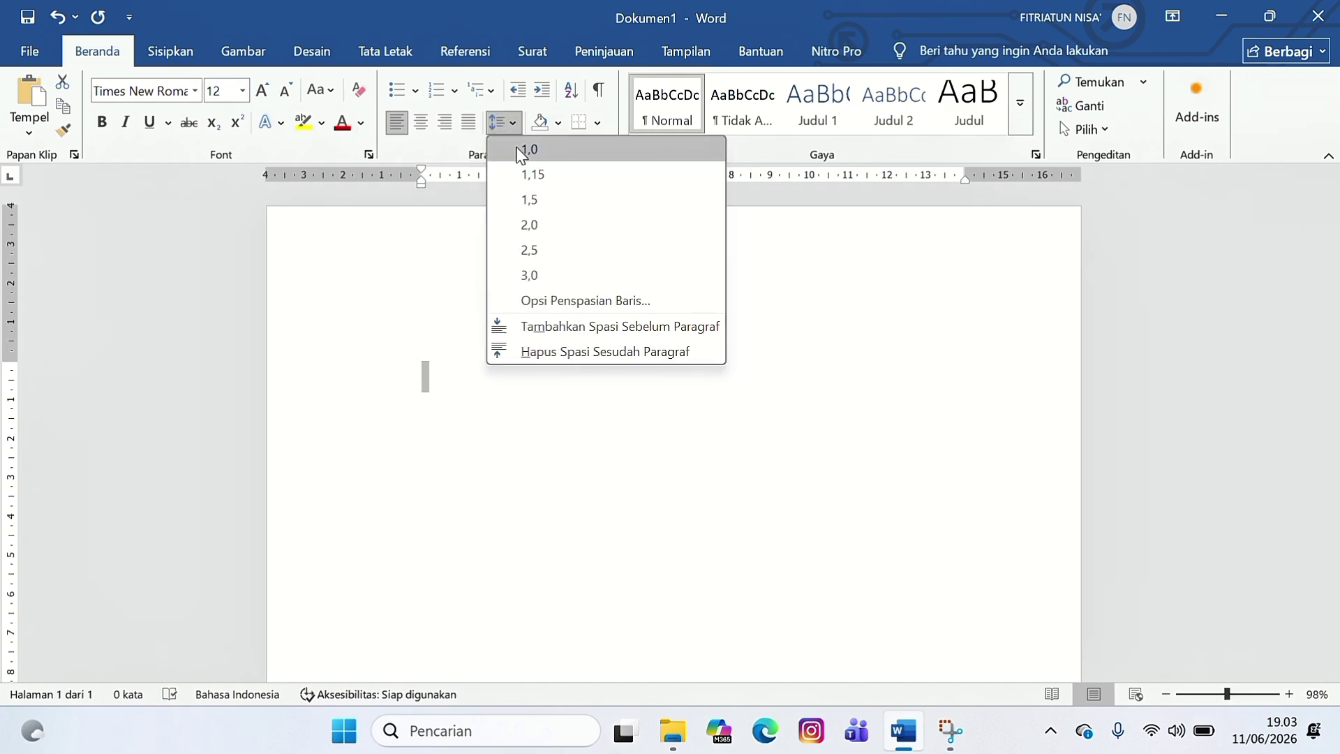
{"action": "left_click", "coordinate": [532, 200]}
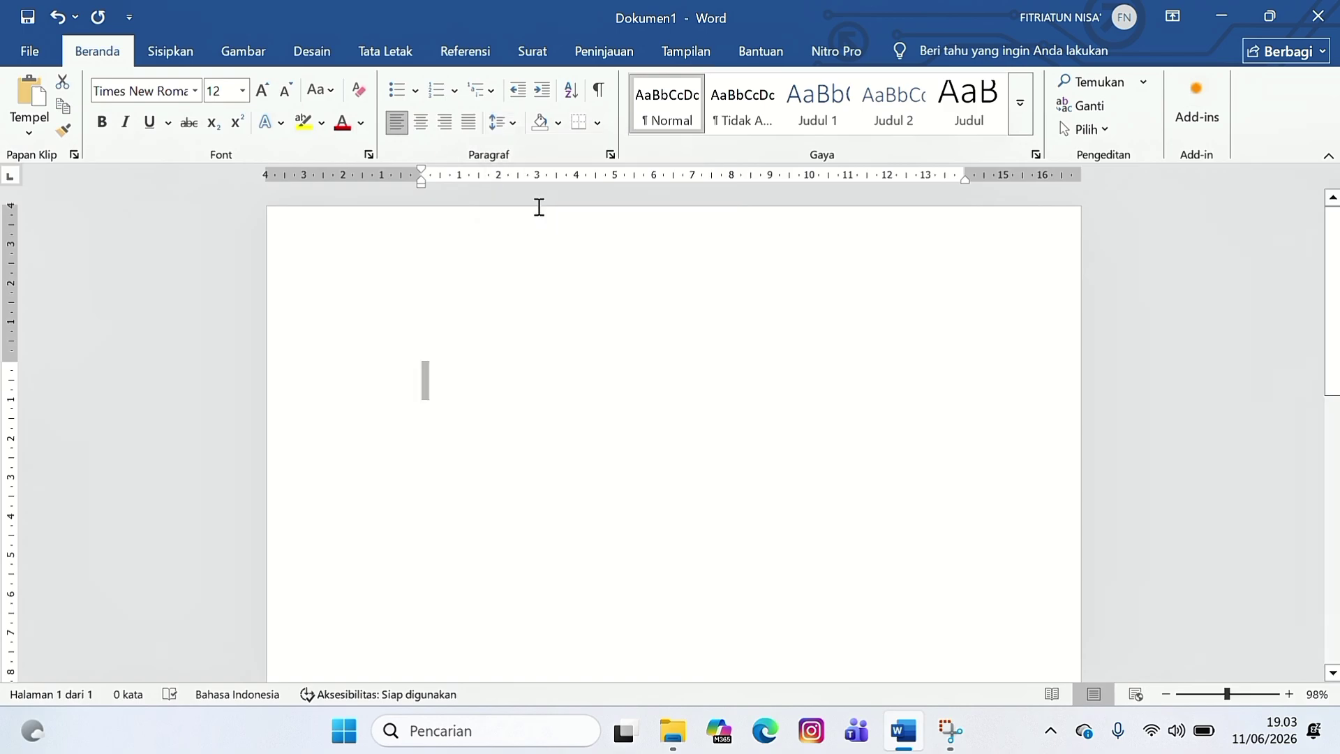
- Enter the title "MAKALAH MICROSOFT WORD" on the first line and make it bold
{"action": "type", "text": "M"}
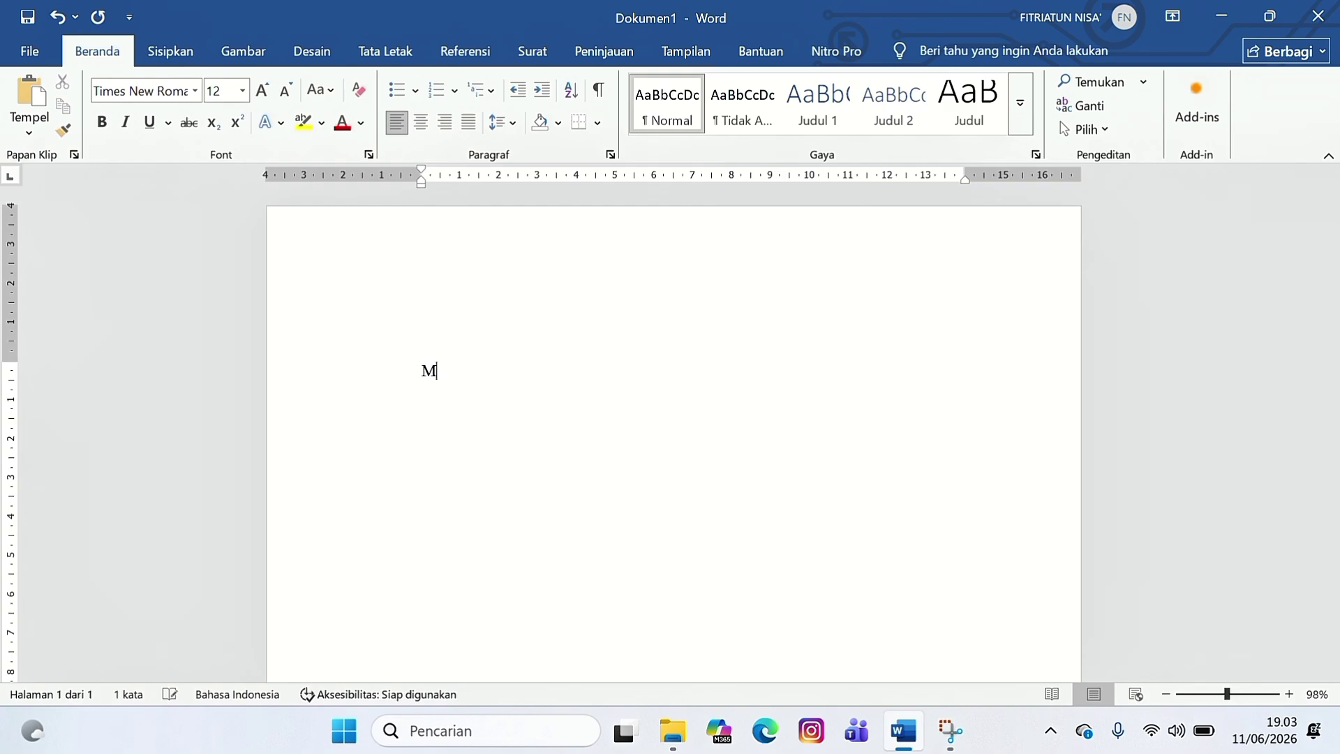
{"action": "type", "text": "AKALAH MICROSO"}
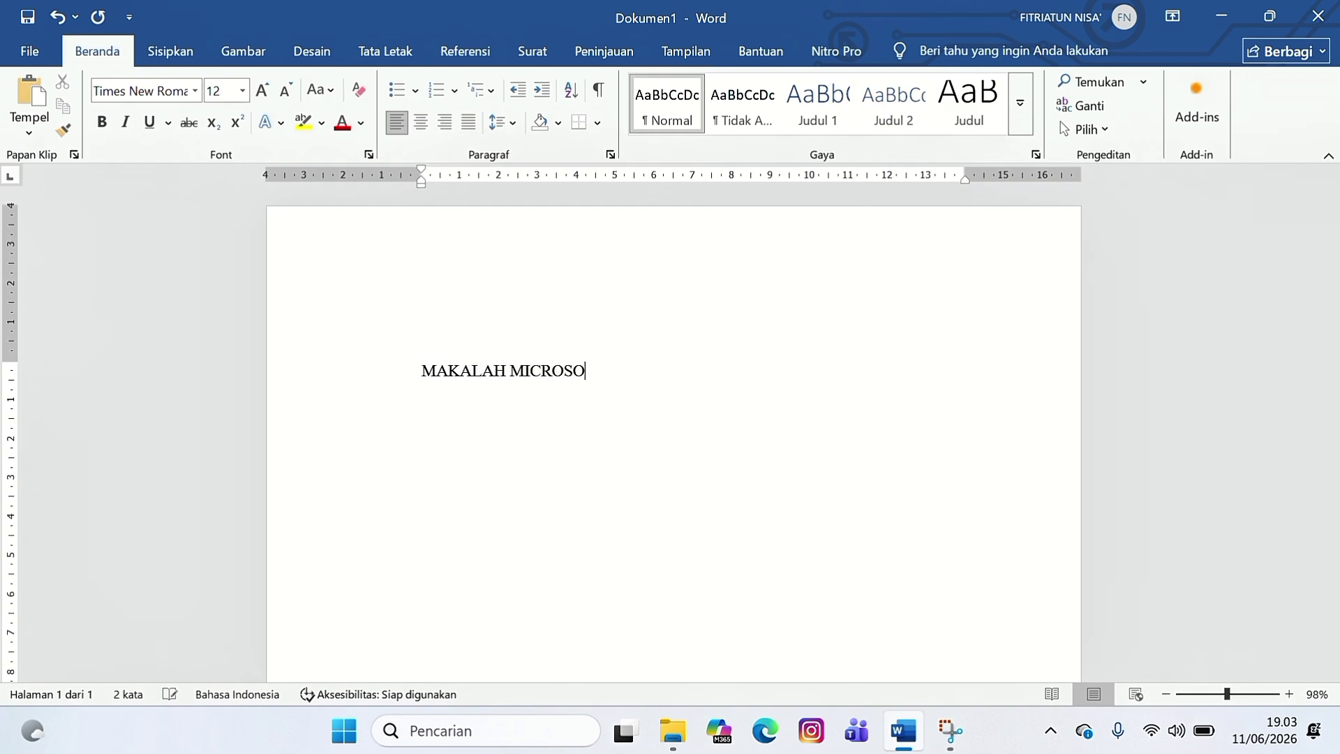
{"action": "type", "text": "FT WORD"}
{"action": "triple_click", "coordinate": [682, 357]}
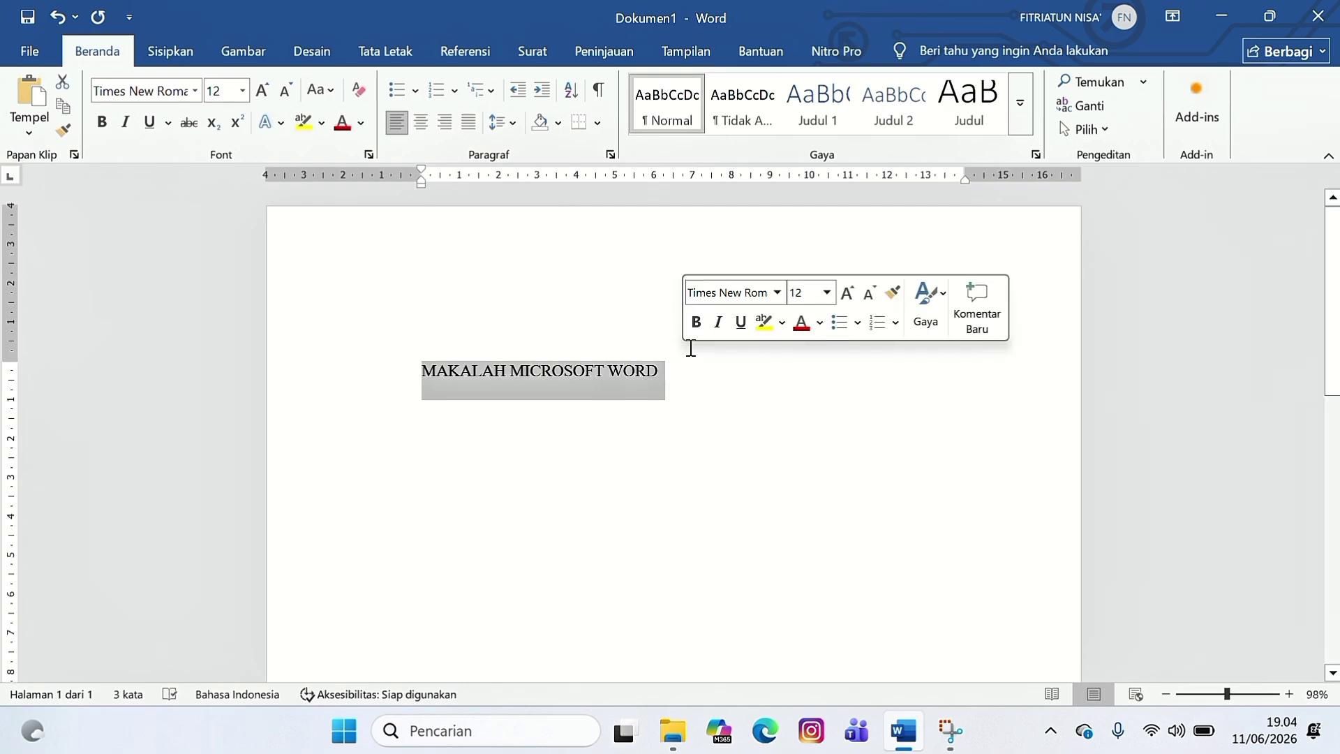
{"action": "left_click", "coordinate": [699, 323]}
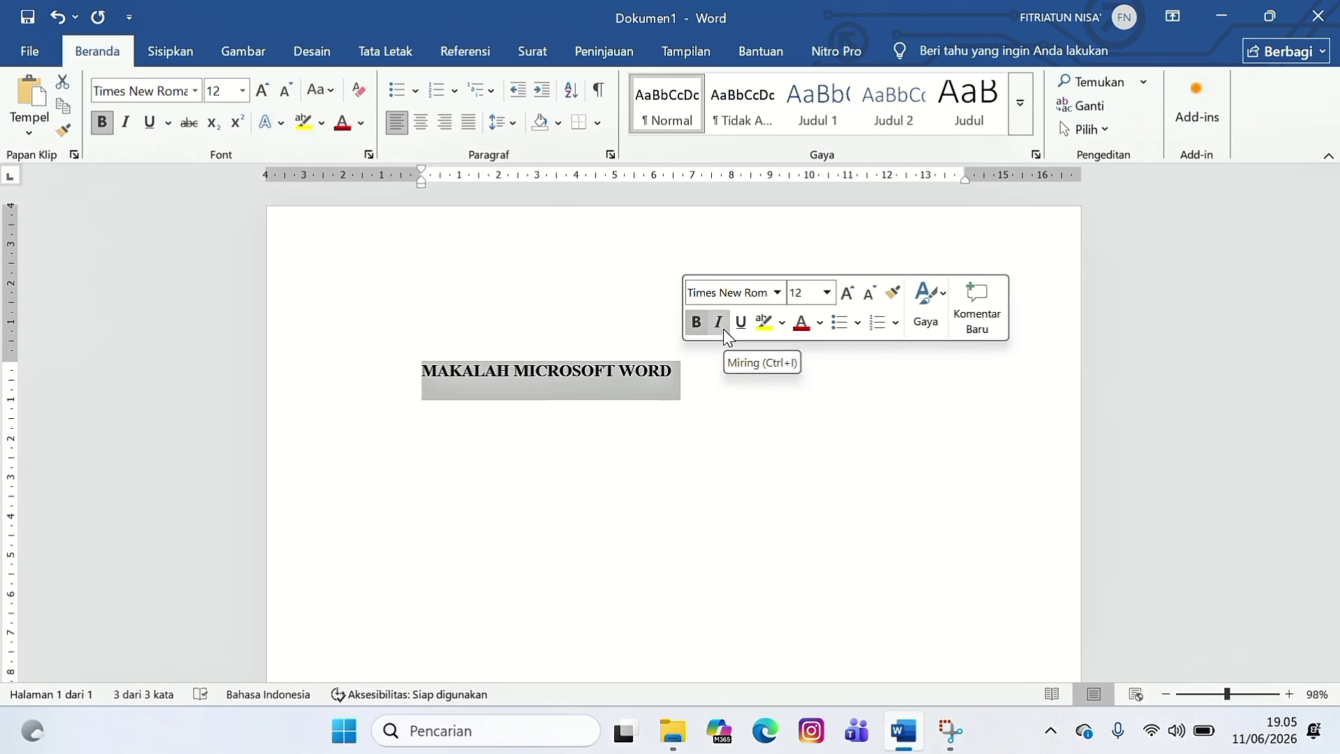
- Try italic and underline formatting on the title and remove both again
{"action": "left_click", "coordinate": [724, 331]}
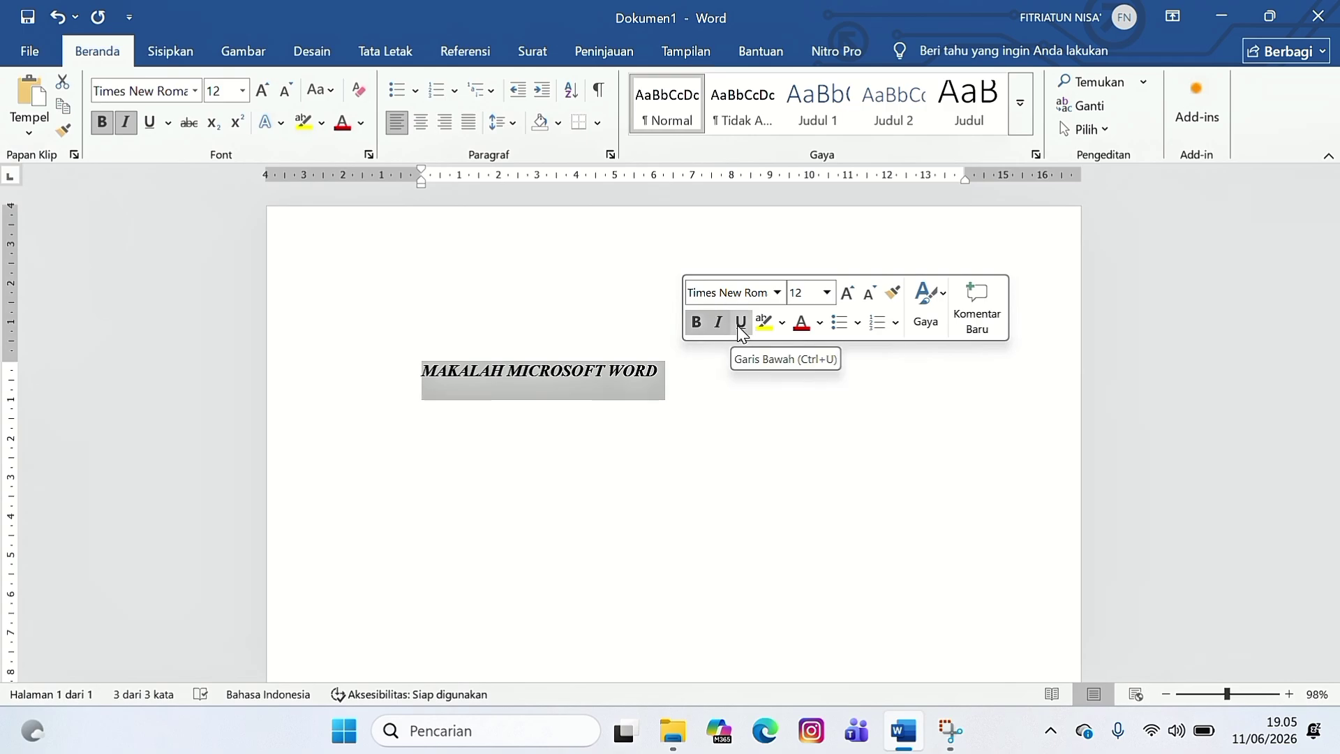
{"action": "left_click", "coordinate": [742, 323]}
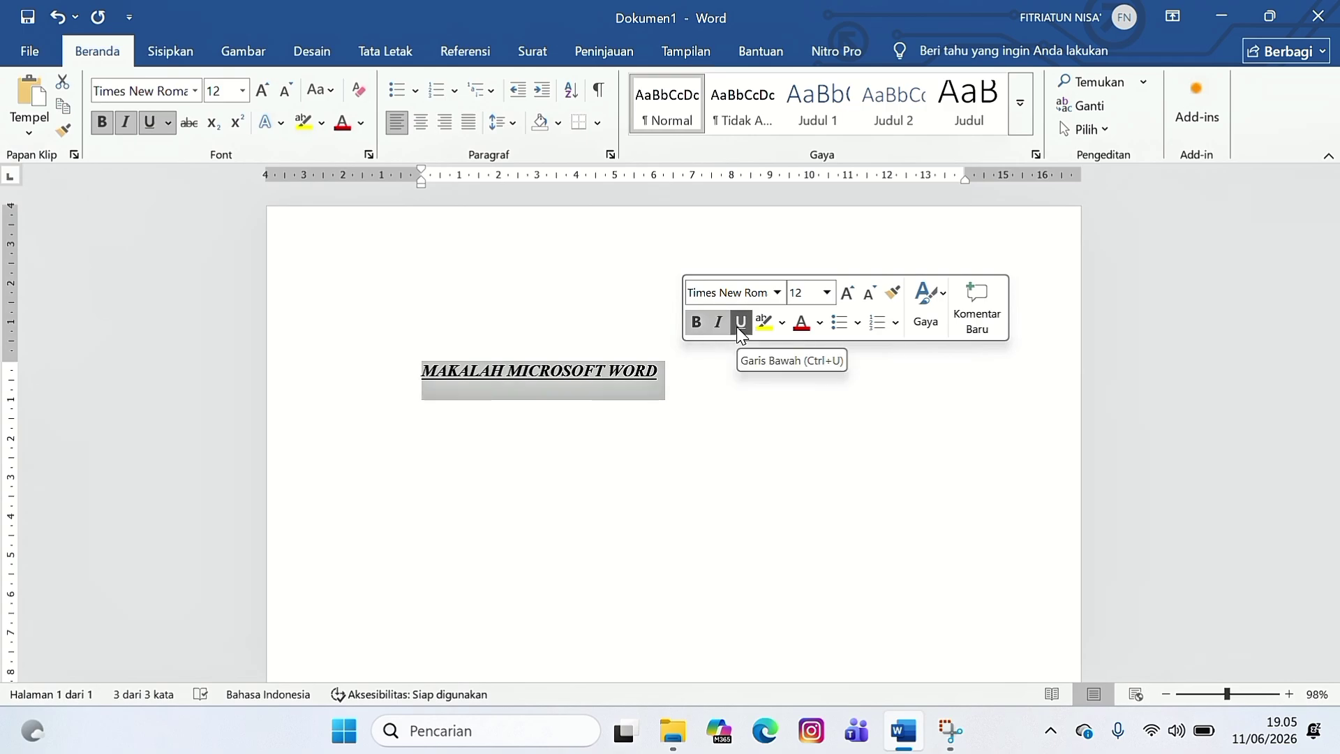
{"action": "left_click", "coordinate": [739, 325]}
{"action": "left_click", "coordinate": [721, 325]}
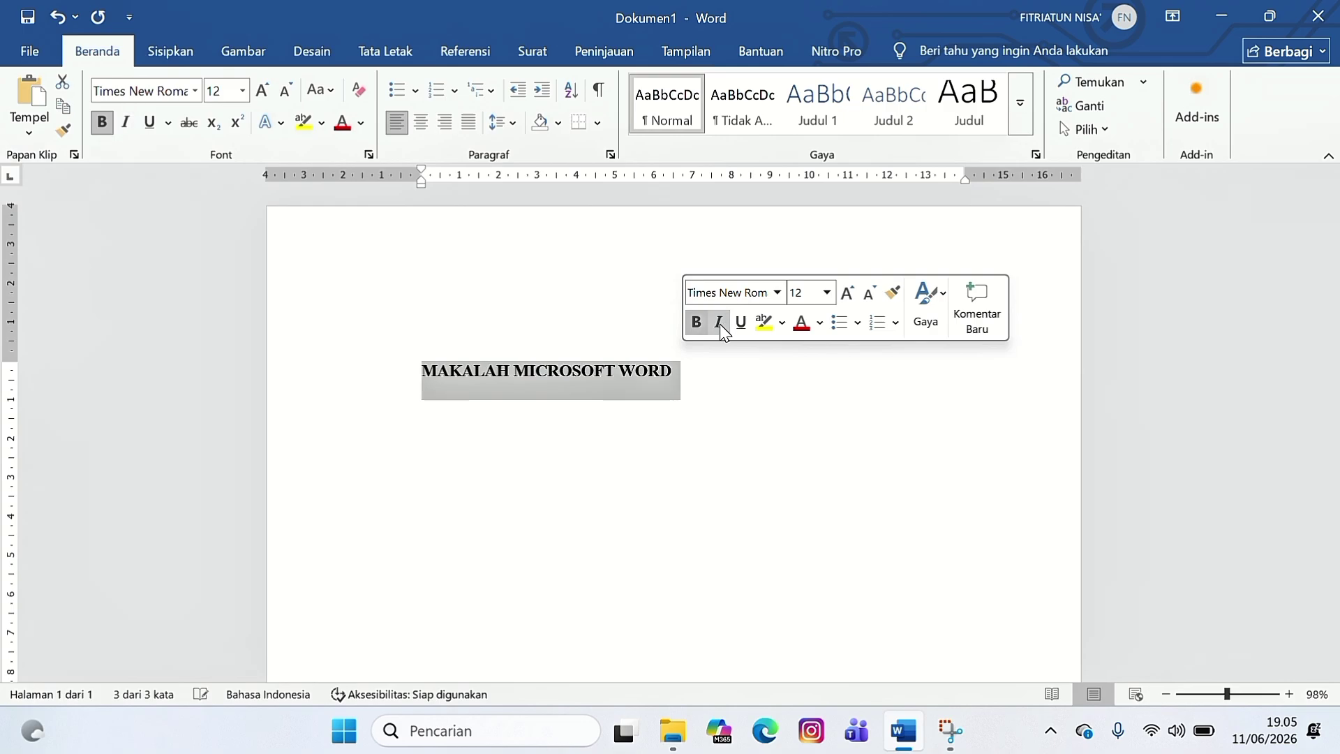
- Center the title "MAKALAH MICROSOFT WORD" horizontally between the margins
{"action": "left_click", "coordinate": [660, 329]}
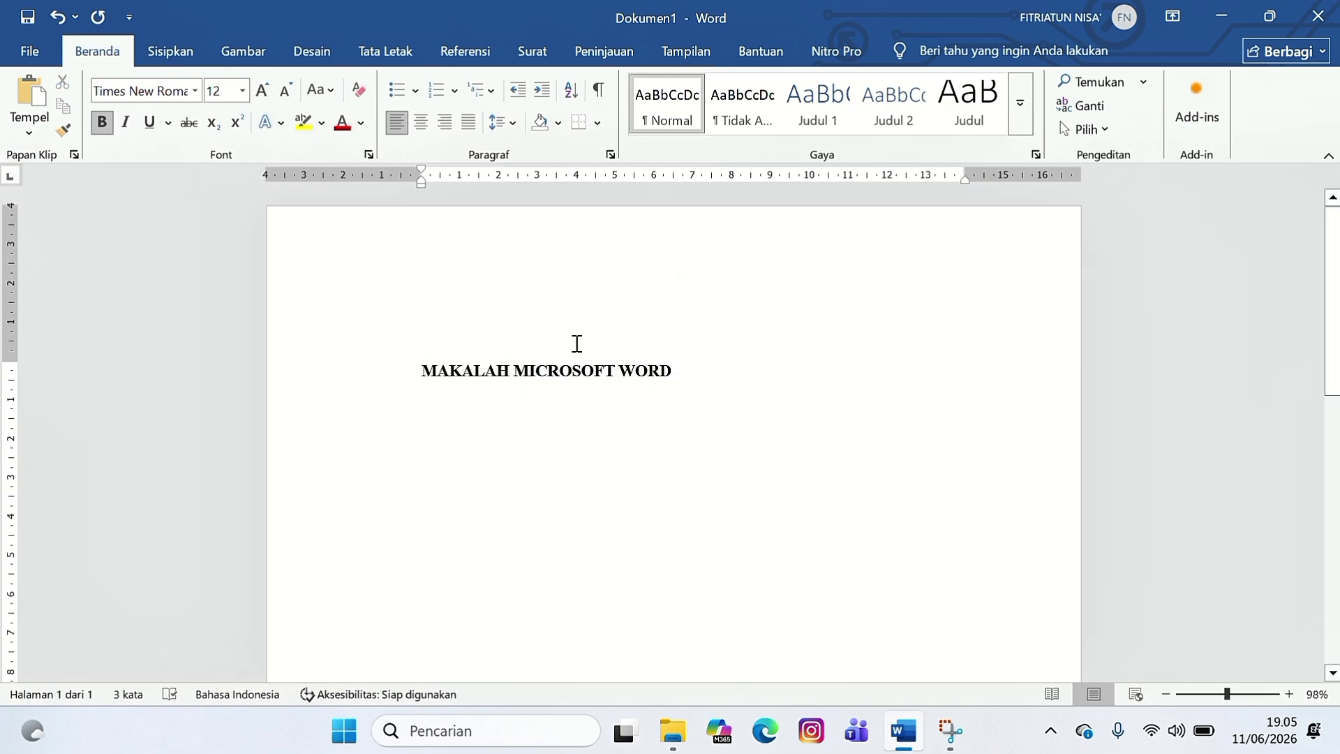
{"action": "left_click", "coordinate": [405, 384]}
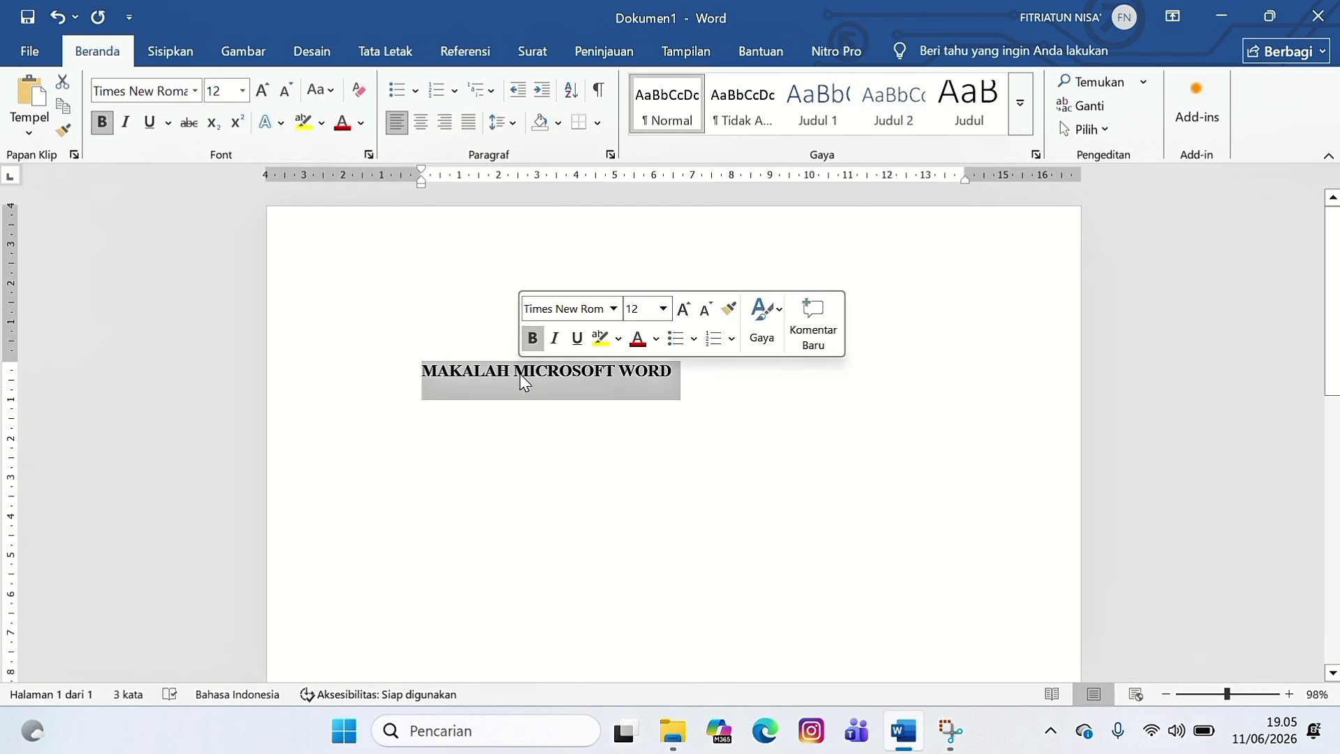
{"action": "left_click", "coordinate": [421, 123]}
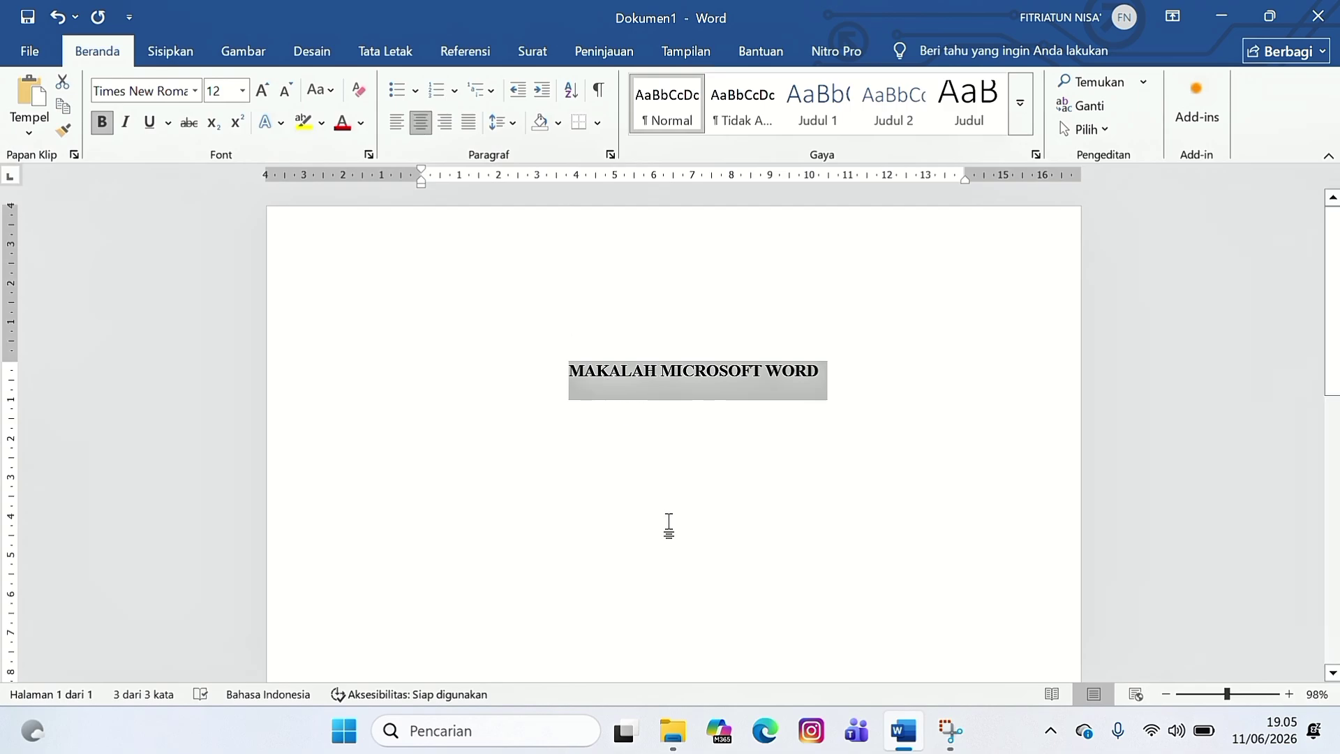
- Insert a page break directly after the title to start a second page
{"action": "scroll", "coordinate": [669, 525], "scroll_direction": "down", "scroll_amount": 3}
{"action": "left_click", "coordinate": [835, 245]}
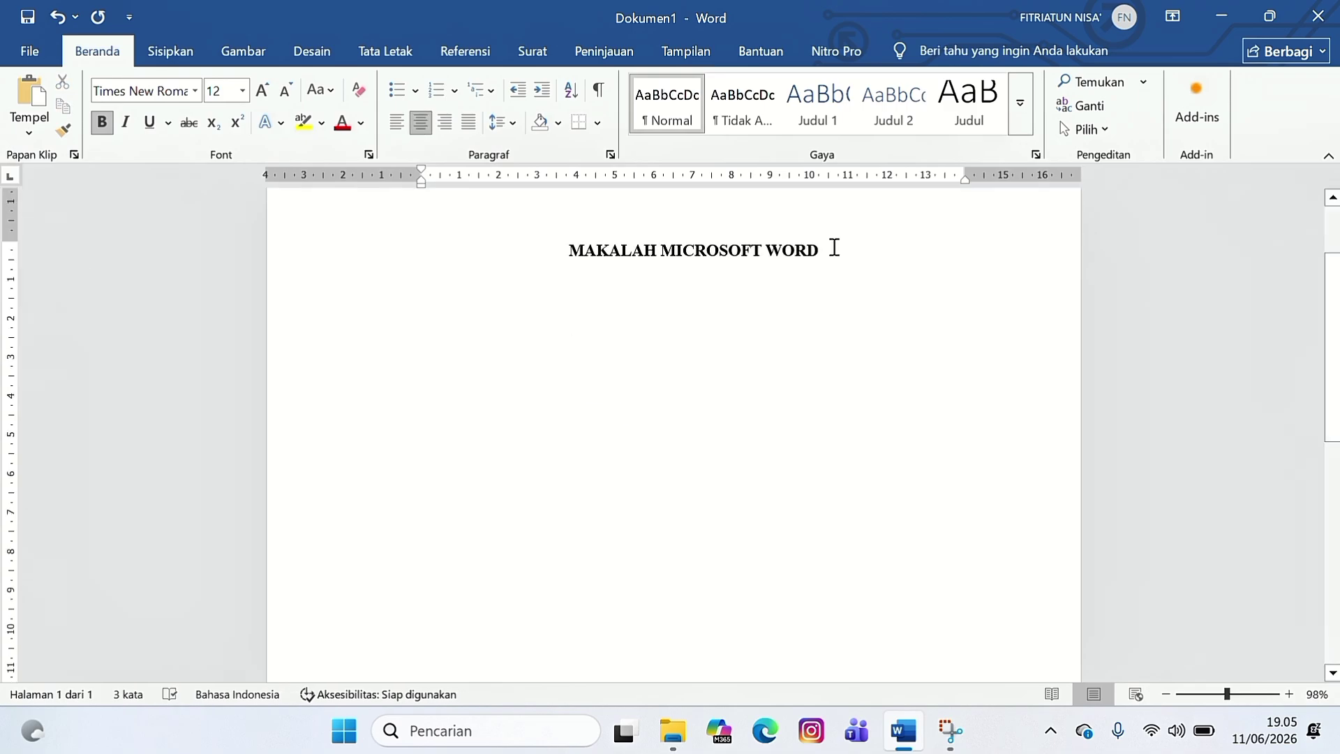
{"action": "left_click", "coordinate": [179, 52]}
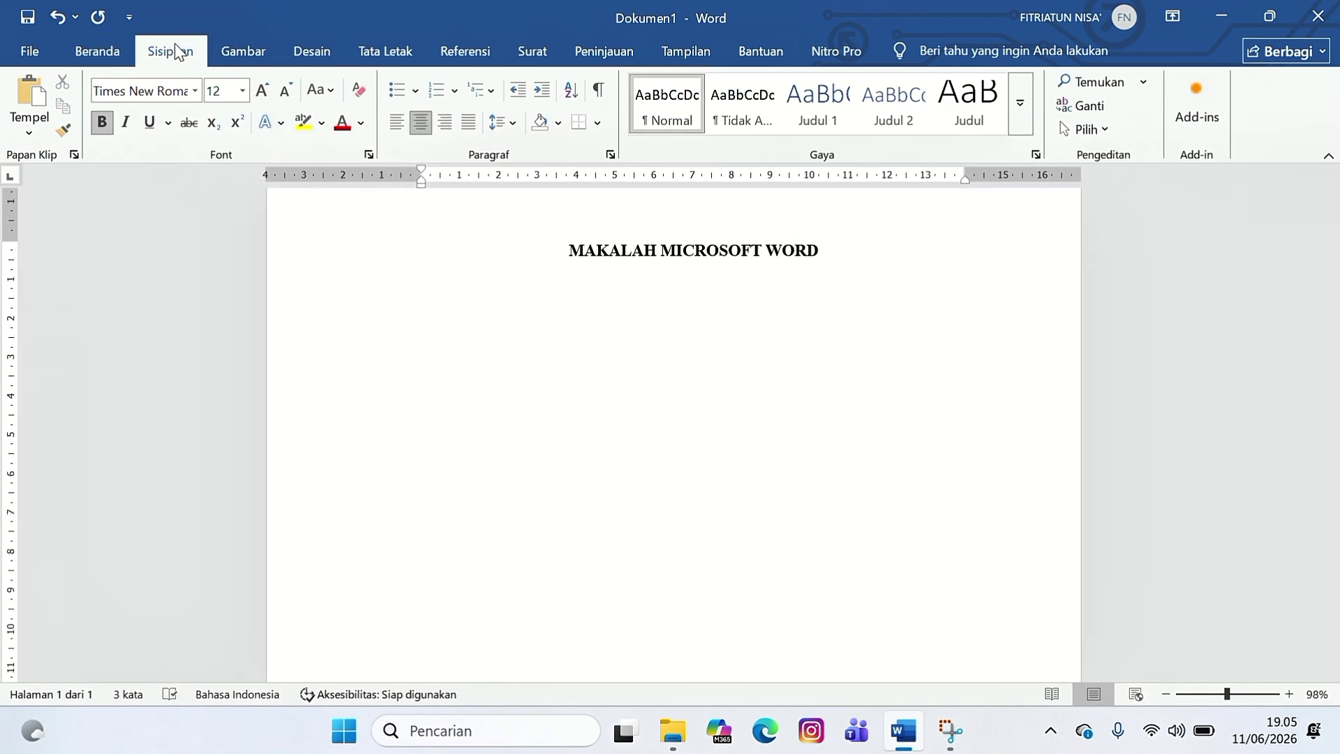
{"action": "left_click", "coordinate": [101, 124]}
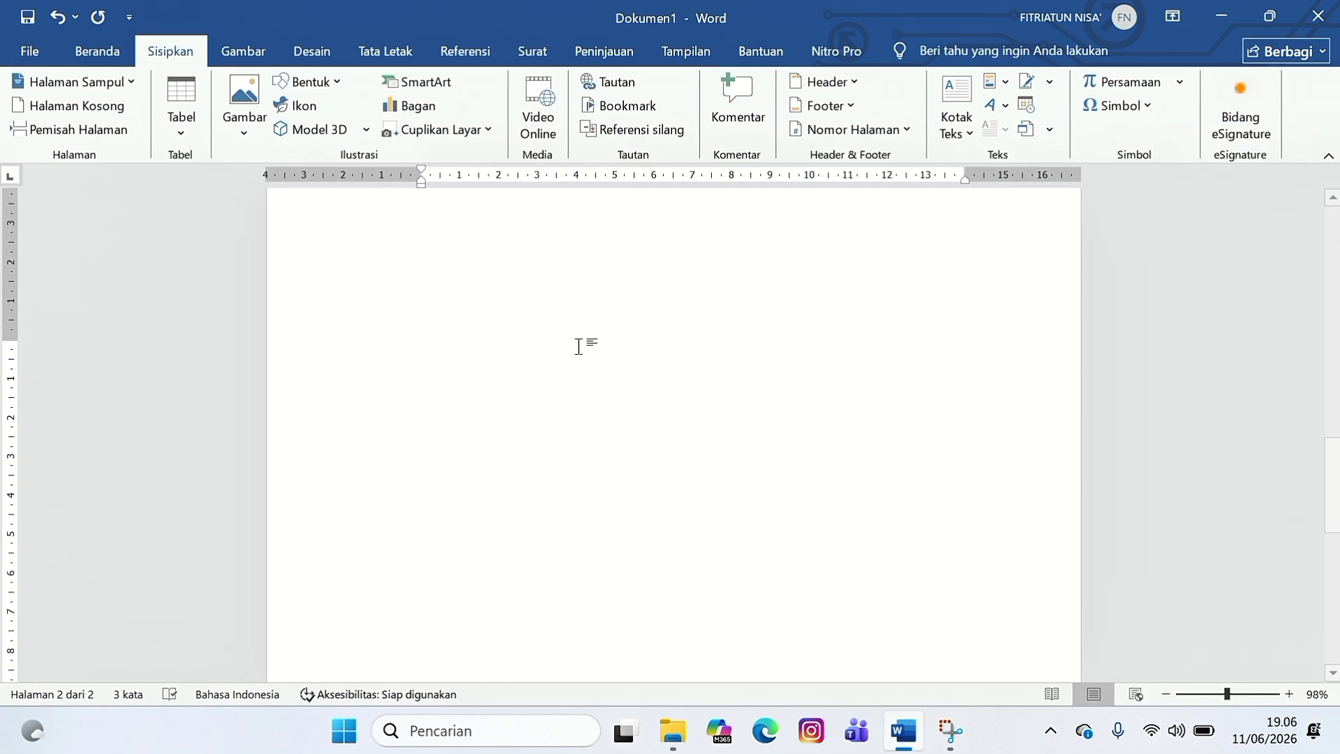
- Add the chapter heading "BAB 1 PENDAHULUAN" in the Judul 1 style on the second page
{"action": "left_click", "coordinate": [103, 51]}
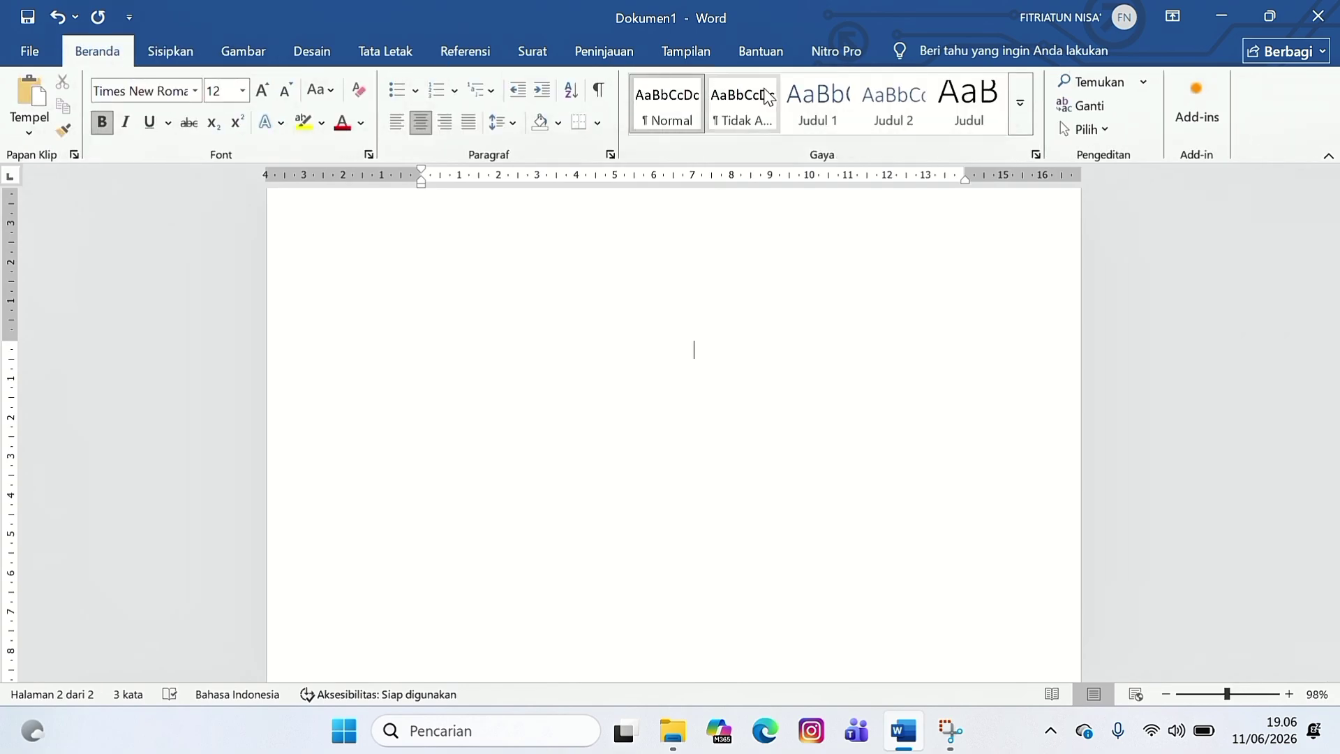
{"action": "left_click", "coordinate": [841, 115]}
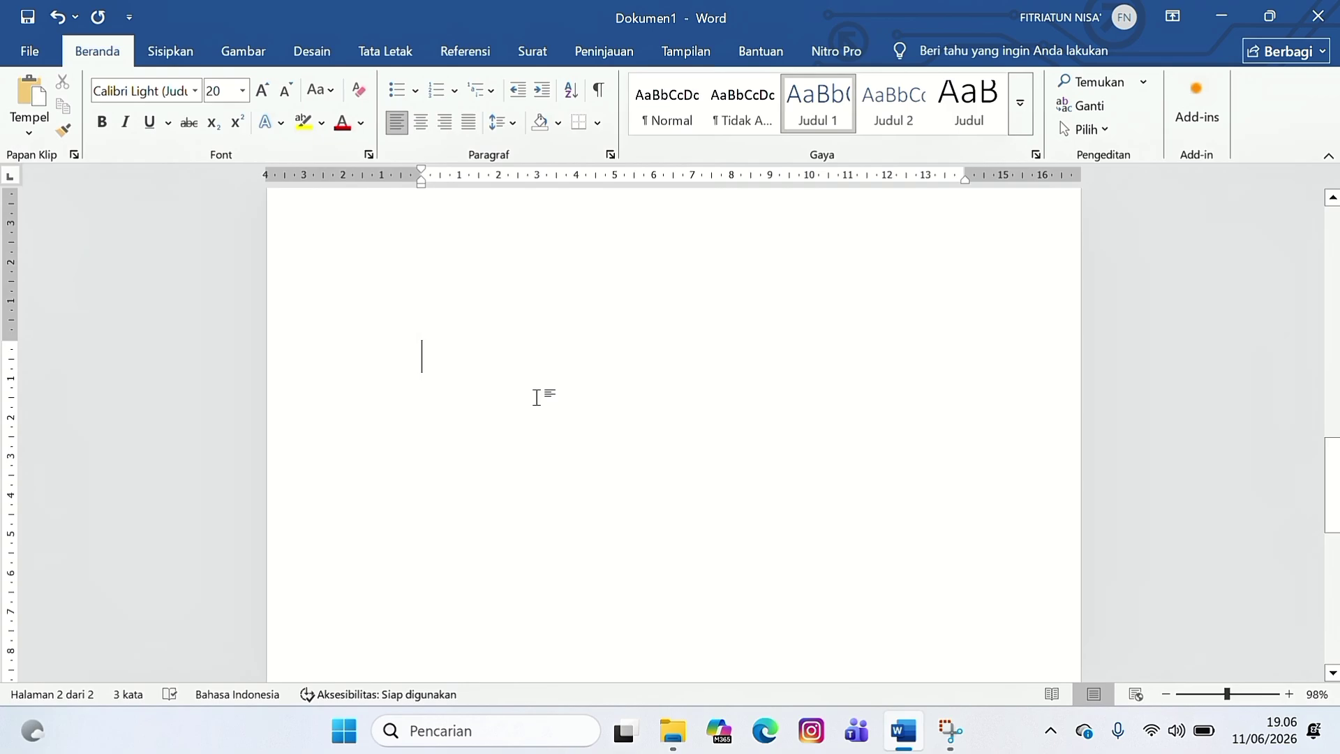
{"action": "type", "text": "BAB"}
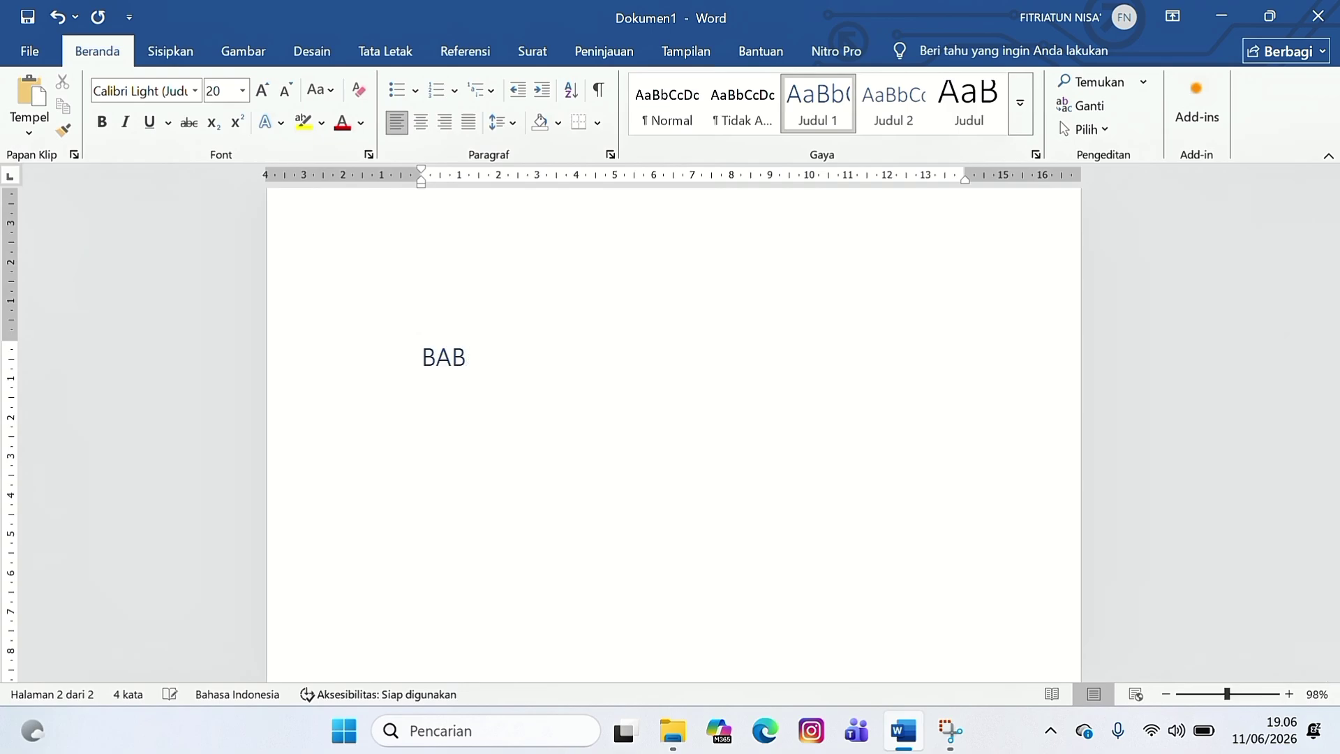
{"action": "type", "text": " 1 P"}
{"action": "type", "text": "ENDA"}
{"action": "type", "text": "HULI"}
{"action": "type", "text": "UAN"}
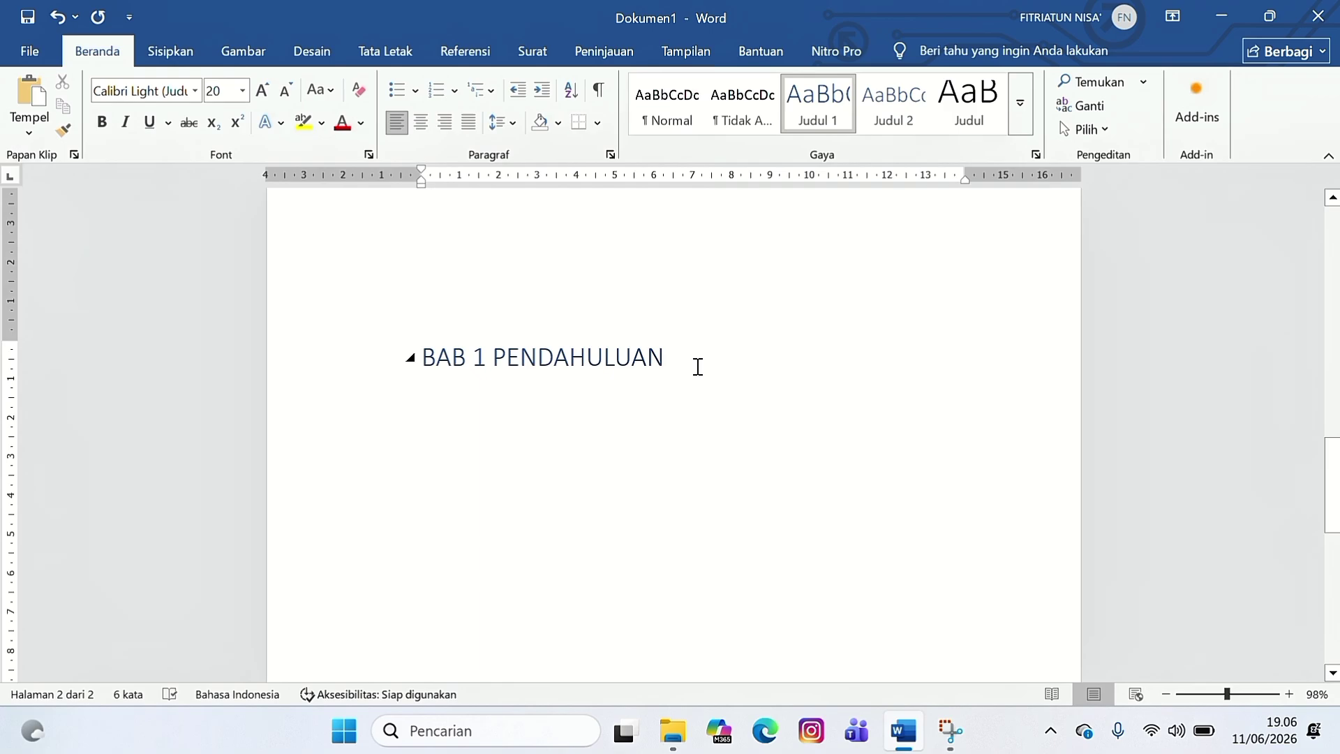
- Add the lettered subheading "A. Latar belakang" in the Judul 2 style below the heading "BAB 1 PENDAHULUAN"
{"action": "key", "text": "Return"}
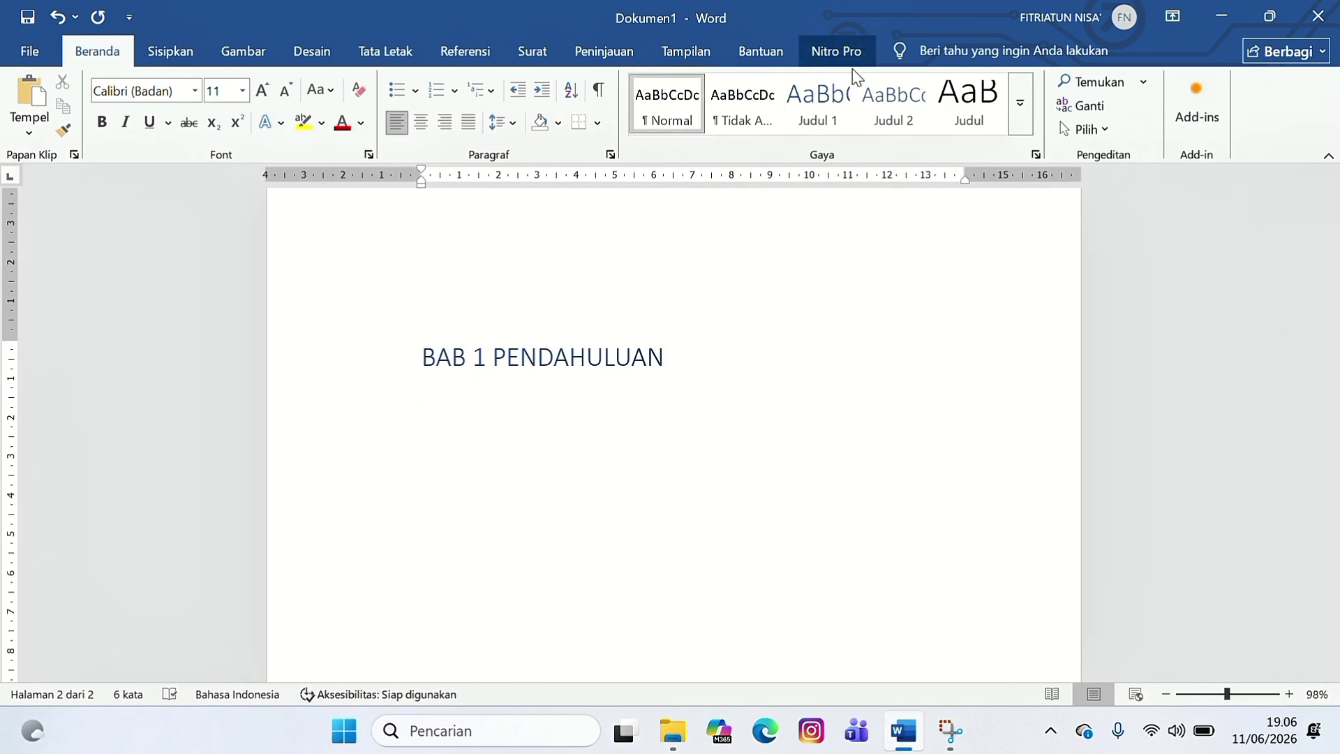
{"action": "left_click", "coordinate": [881, 97]}
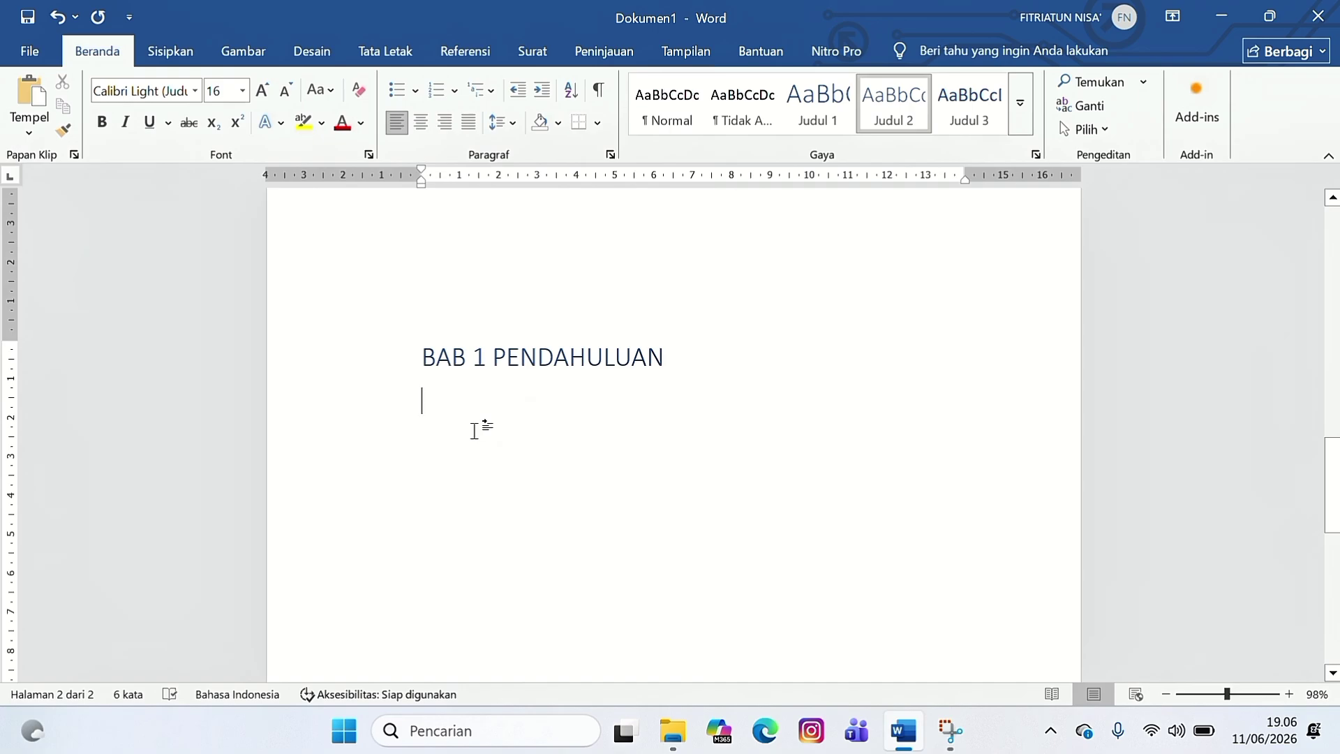
{"action": "type", "text": "a"}
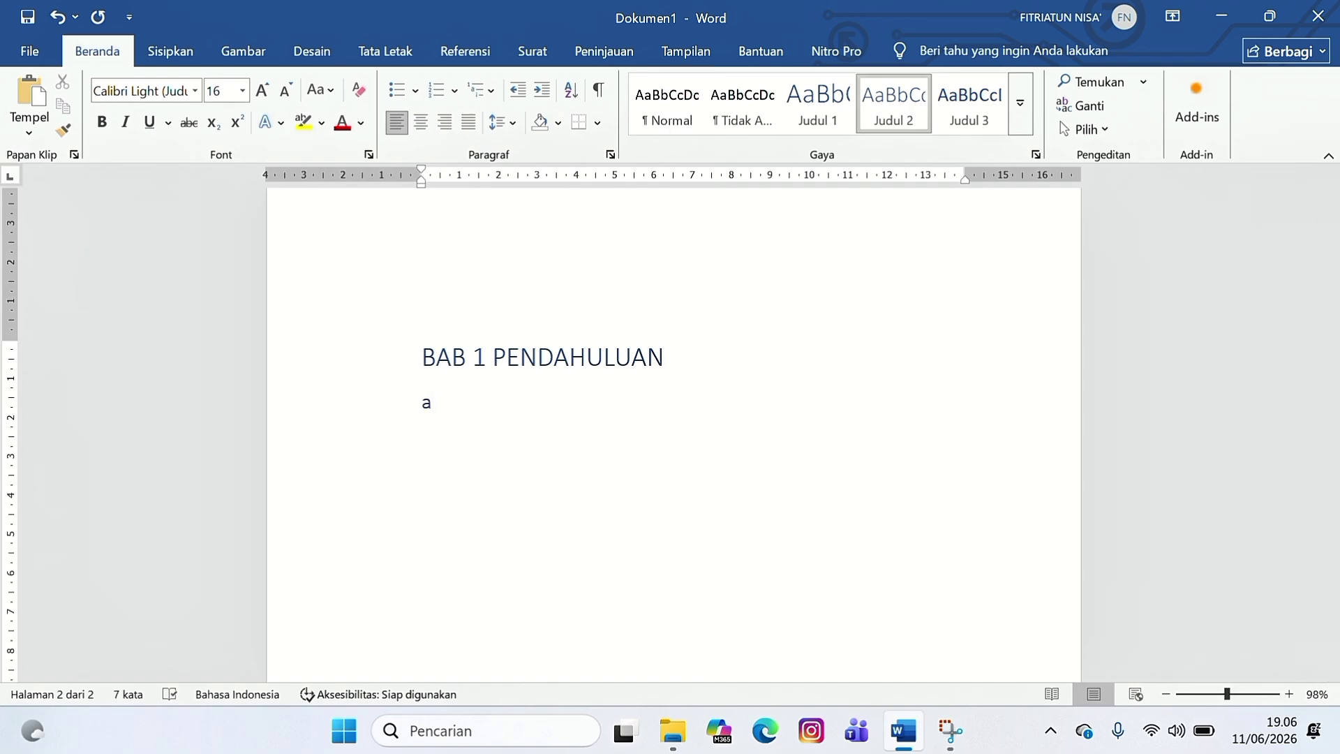
{"action": "key", "text": "BackSpace"}
{"action": "type", "text": "A. "}
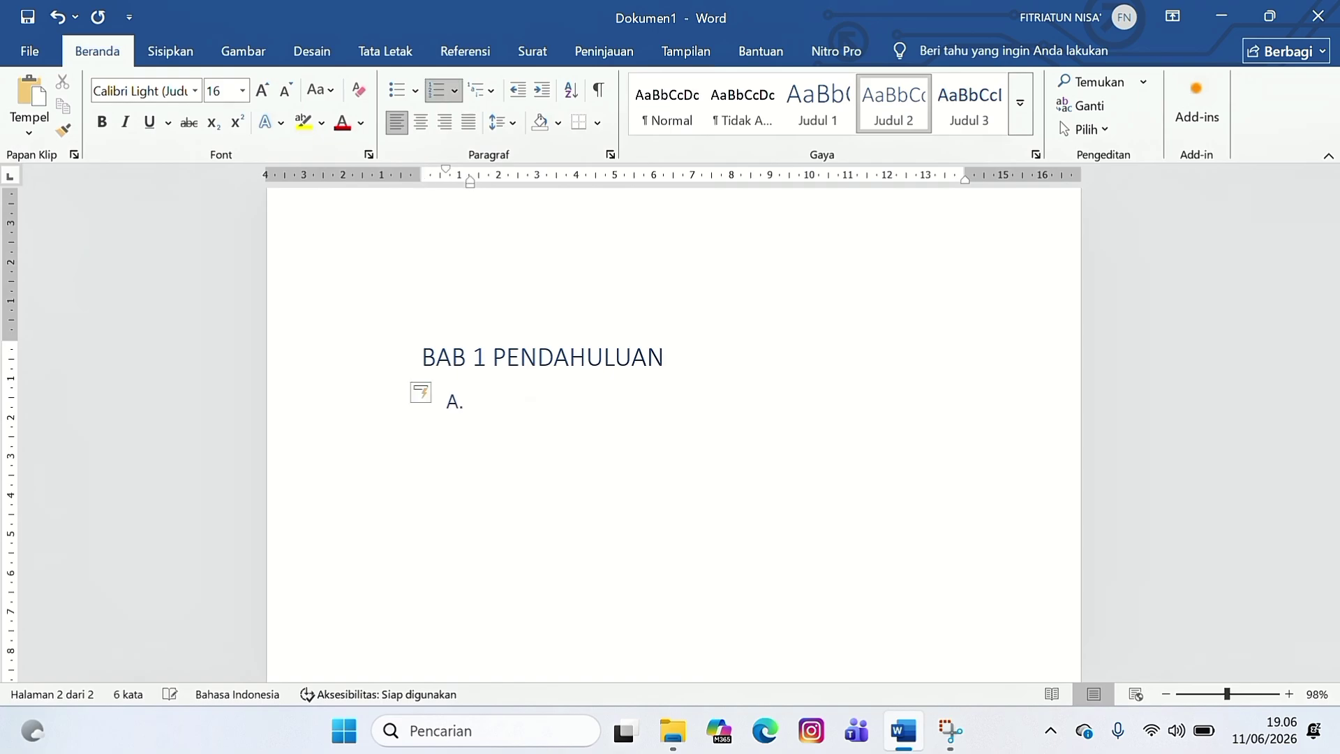
{"action": "type", "text": "latar belakang"}
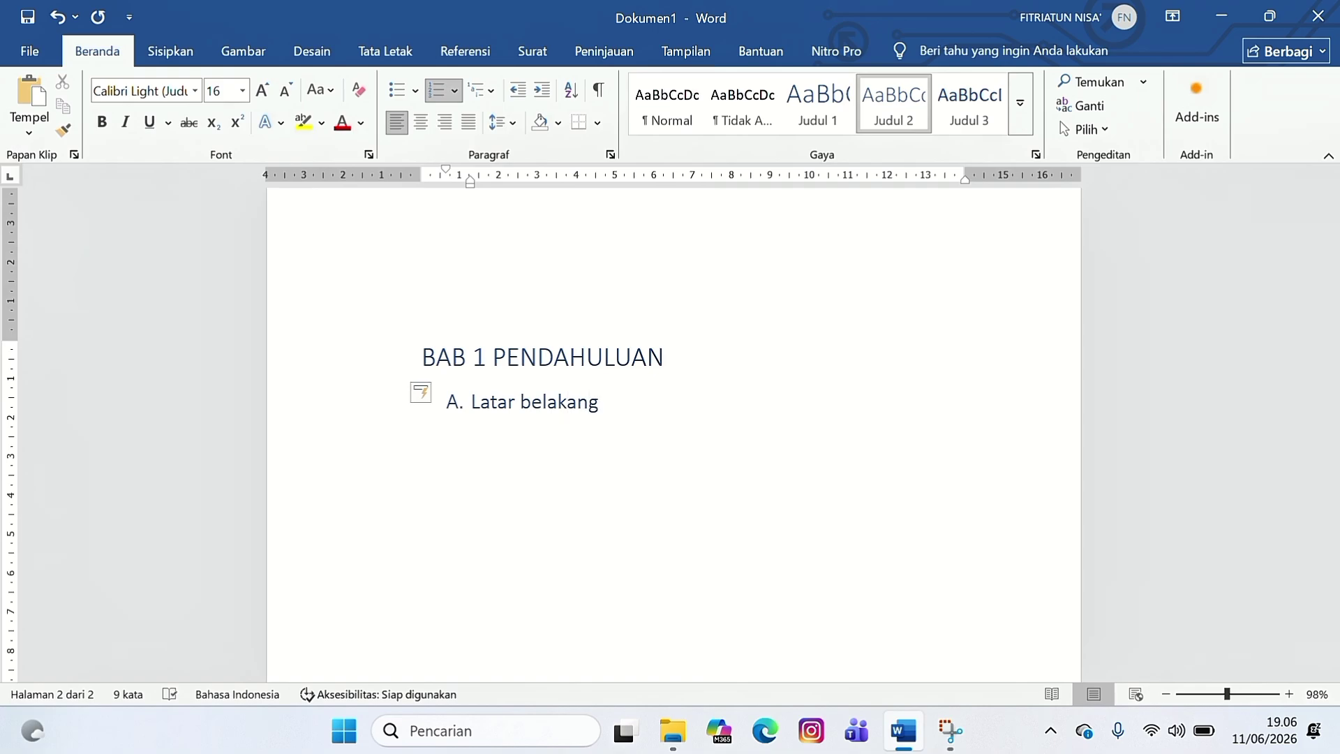
- Add a second lettered subheading "B. Rumusan masalah" in the Judul 2 style below "Latar belakang"
{"action": "key", "text": "Return"}
{"action": "left_click", "coordinate": [901, 102]}
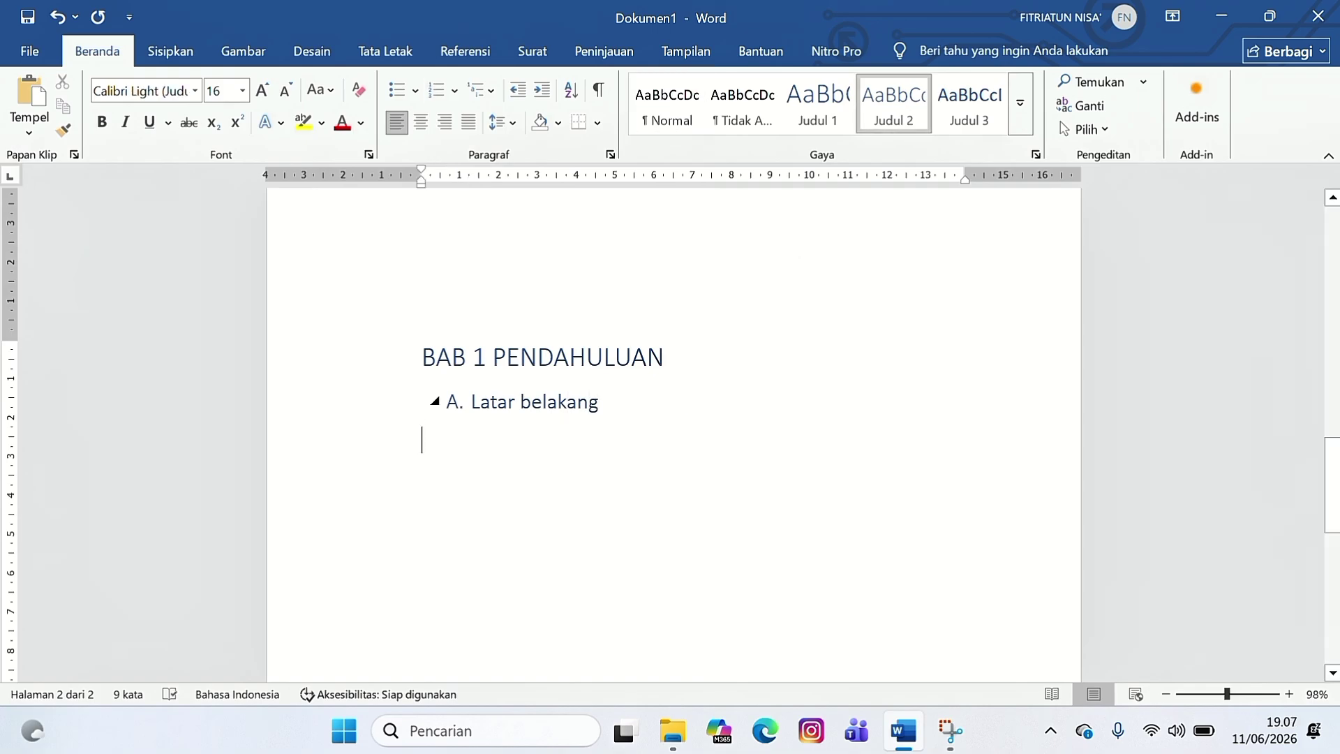
{"action": "type", "text": "B. "}
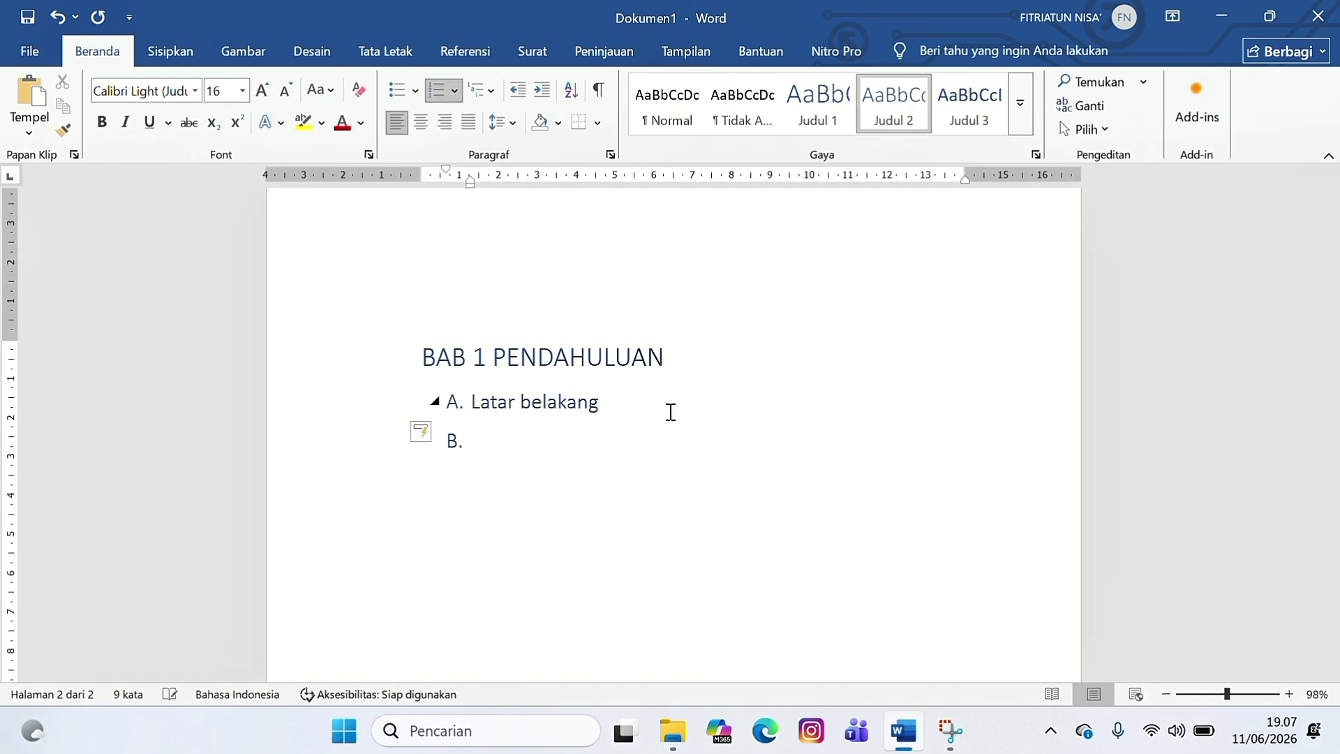
{"action": "type", "text": "rumu"}
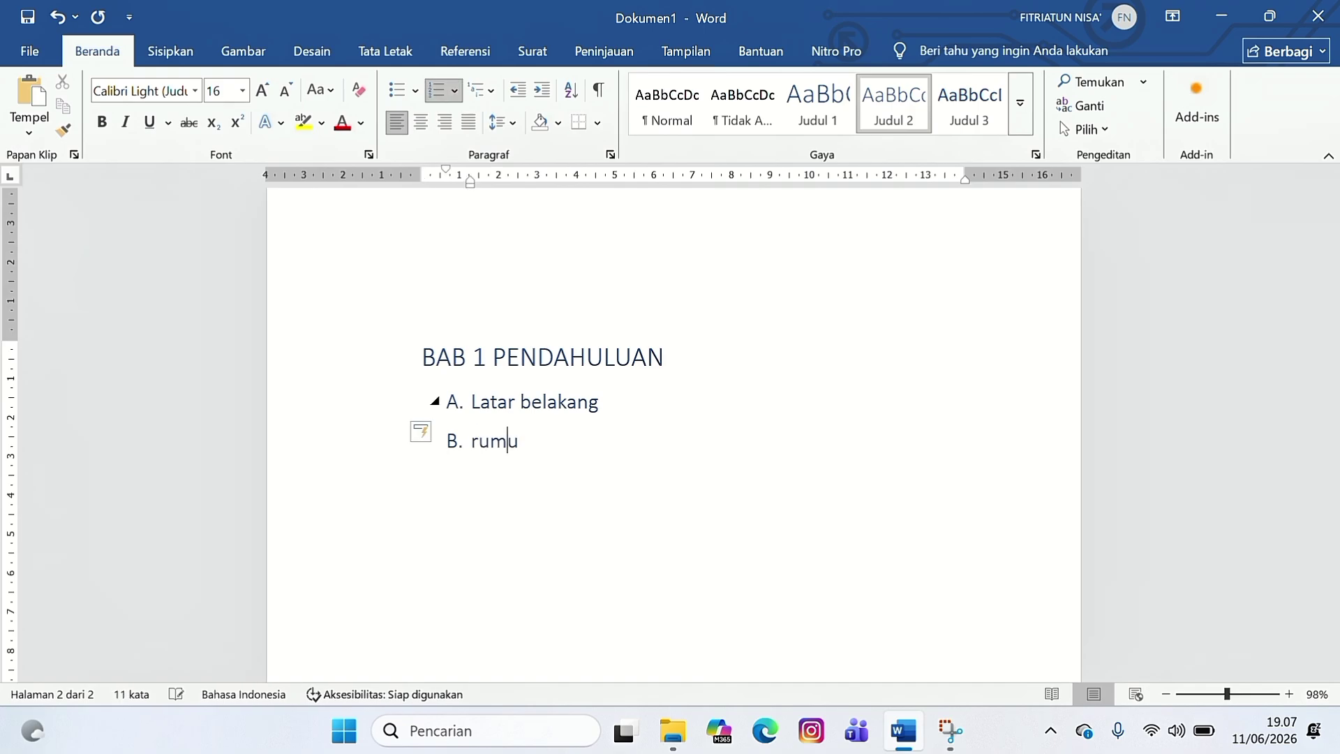
{"action": "type", "text": "san ma"}
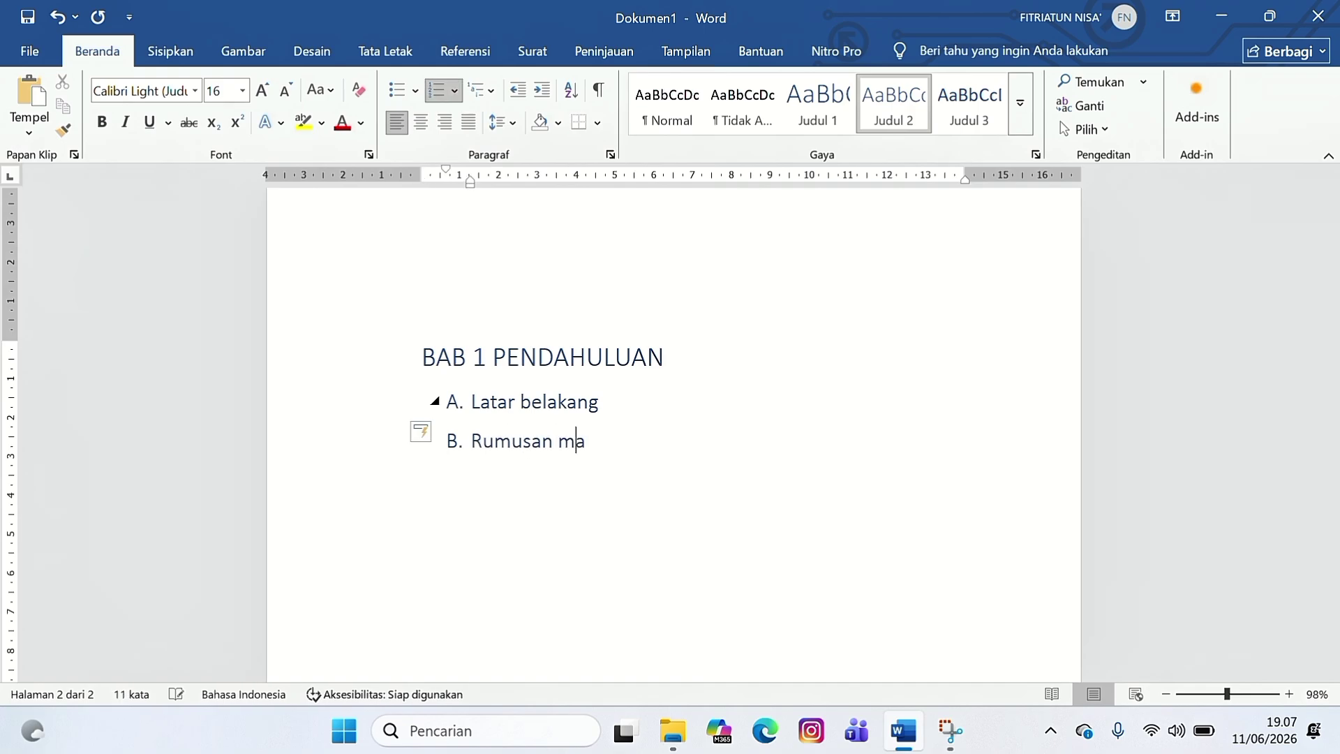
{"action": "type", "text": "salah"}
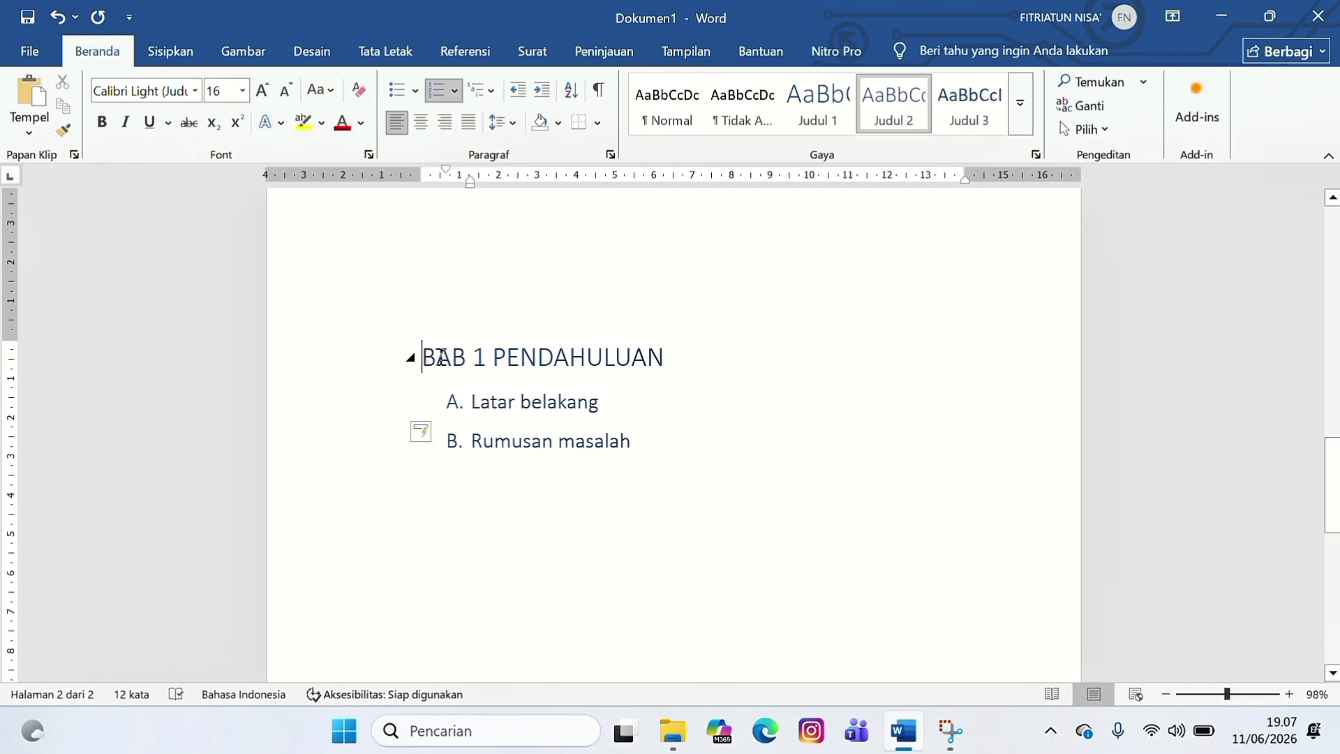
- Set the BAB 1 heading and its two subheadings in Times New Roman, size 12
{"action": "left_click_drag", "start_coordinate": [422, 351], "coordinate": [656, 440]}
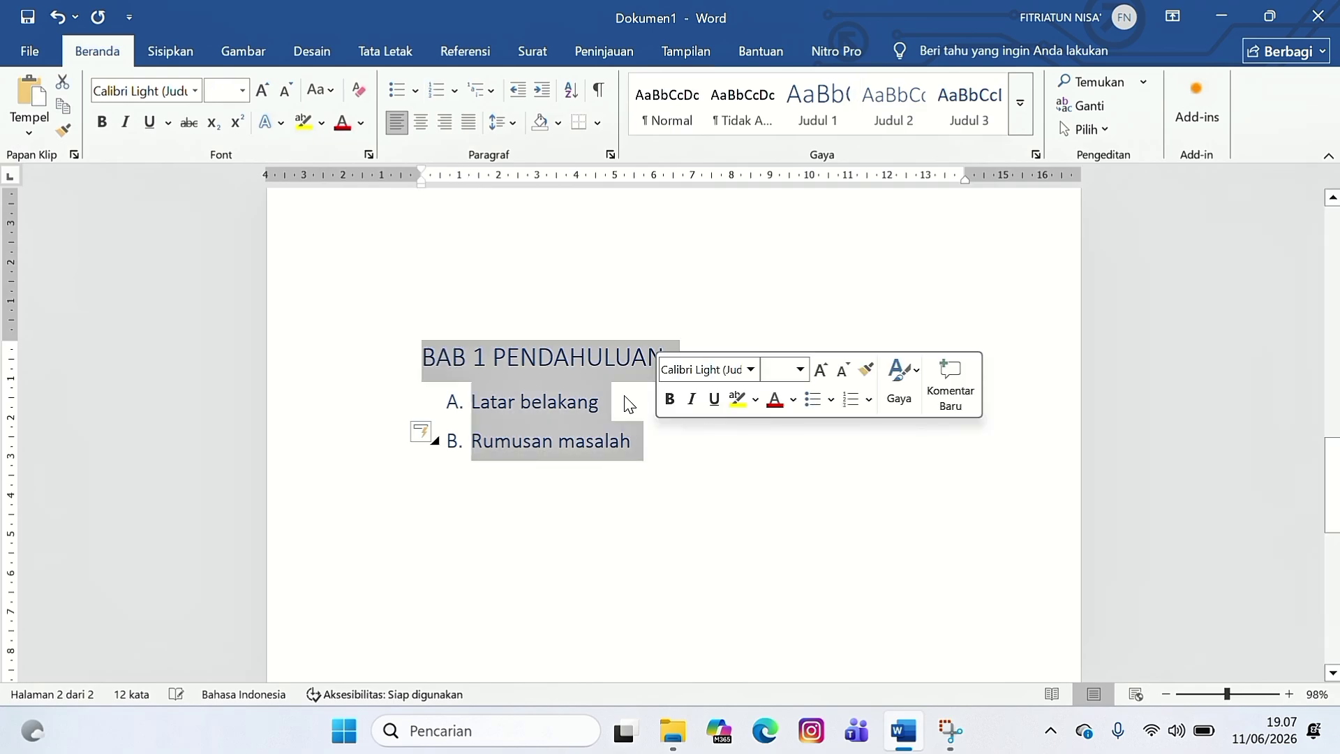
{"action": "left_click", "coordinate": [195, 92]}
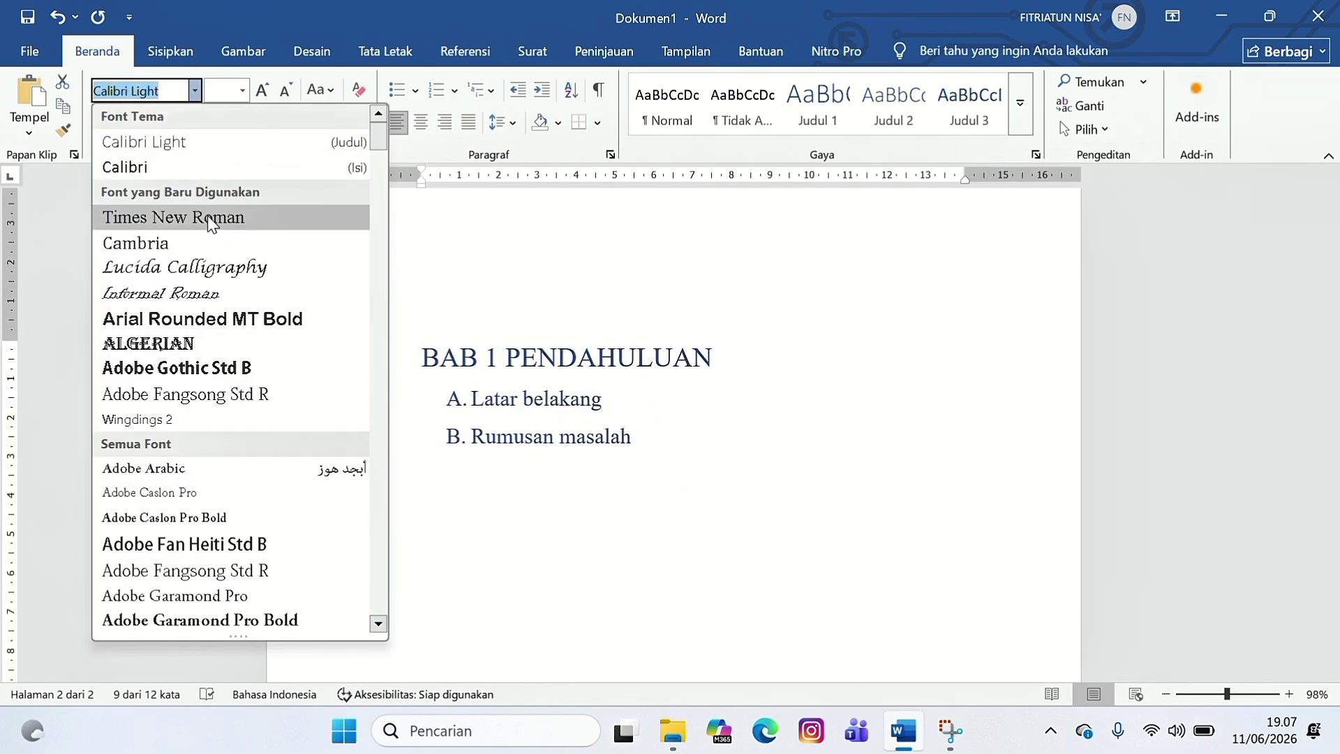
{"action": "left_click", "coordinate": [207, 217]}
{"action": "left_click", "coordinate": [231, 93]}
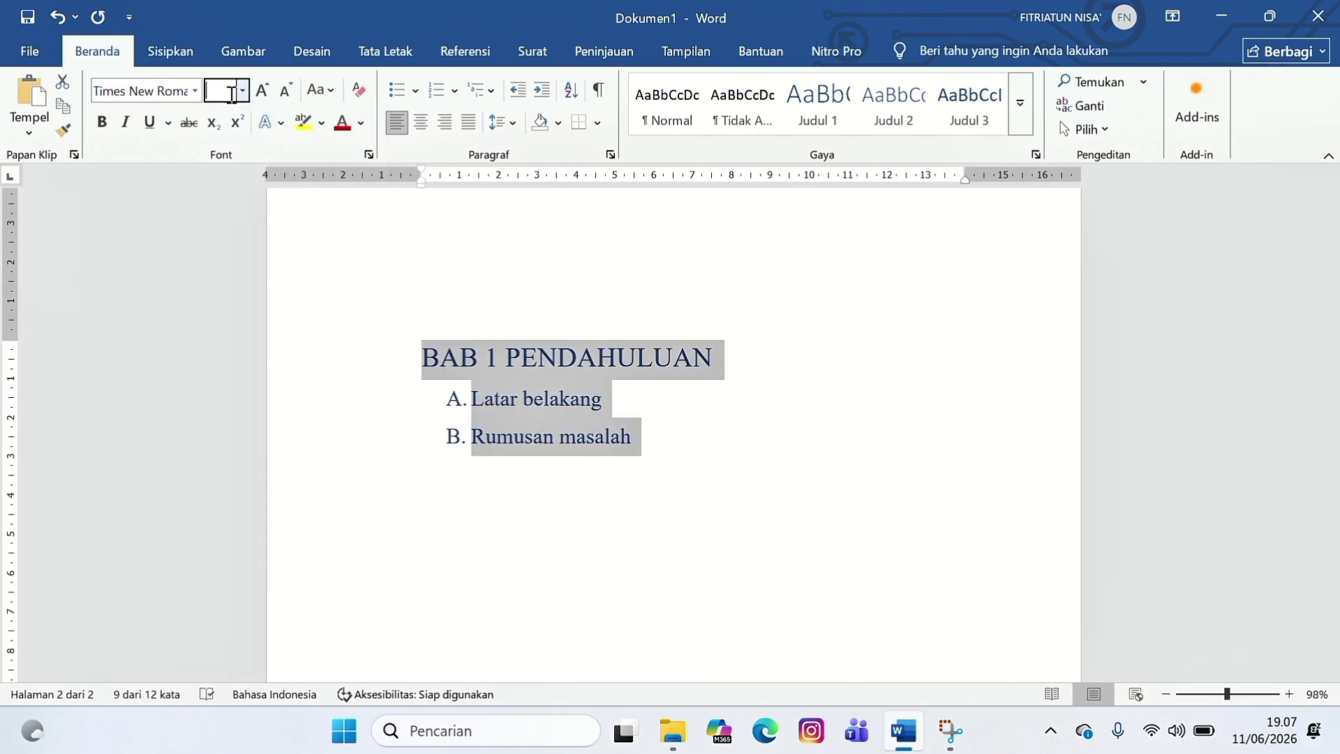
{"action": "type", "text": "12"}
{"action": "key", "text": "Return"}
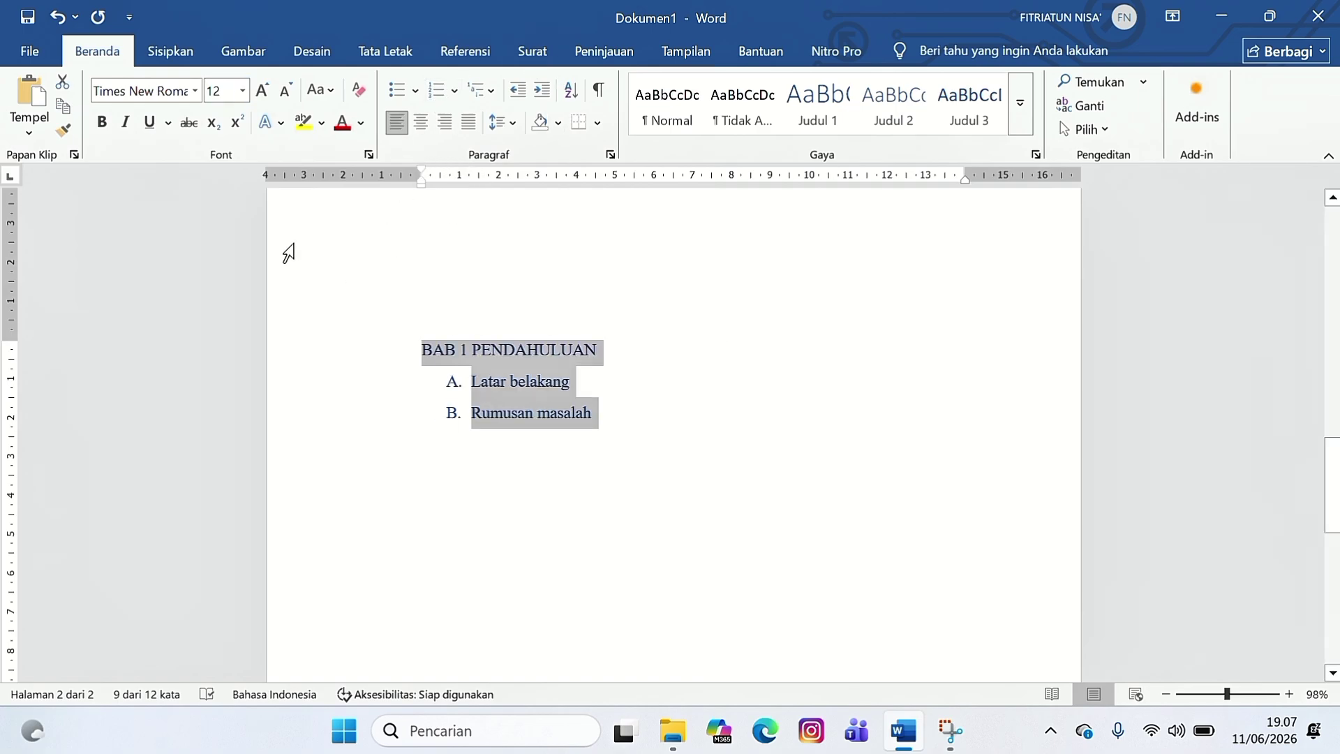
- Make the BAB 1 heading and its two subheadings bold and color their text black
{"action": "left_click", "coordinate": [105, 128]}
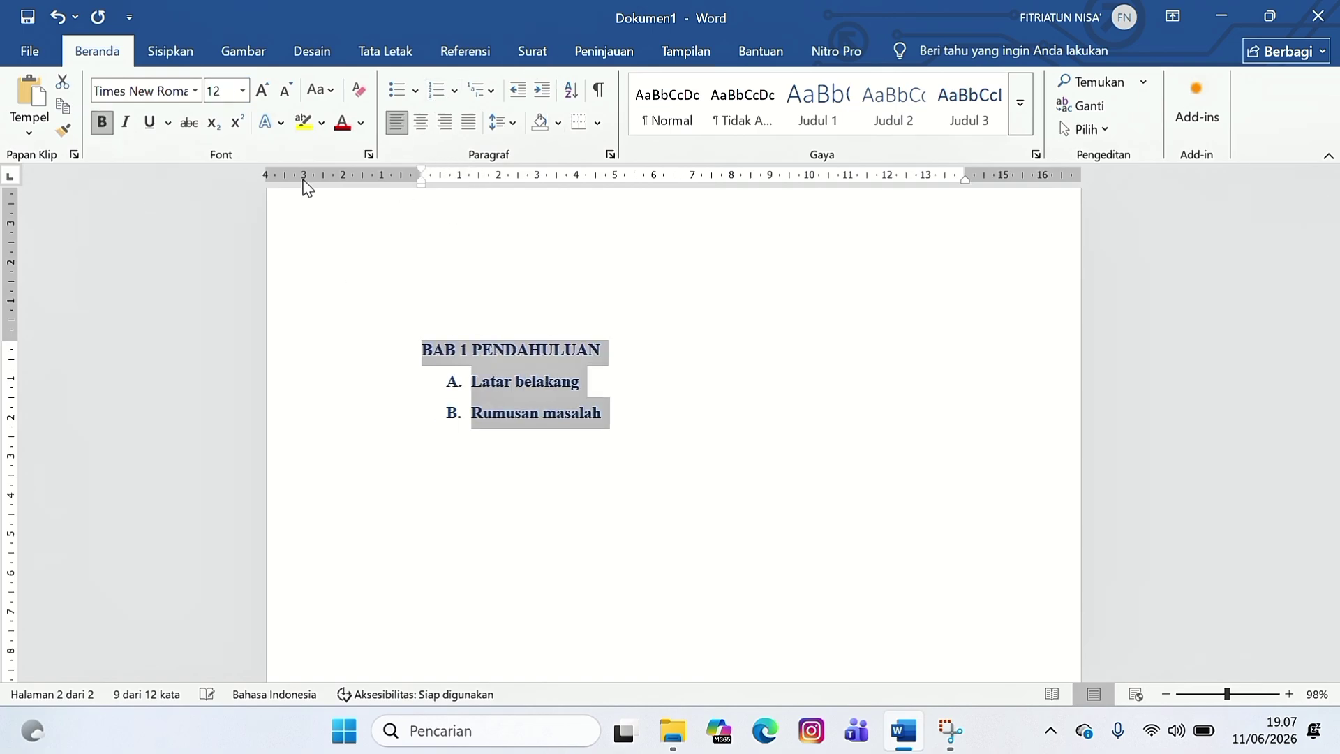
{"action": "left_click", "coordinate": [362, 121]}
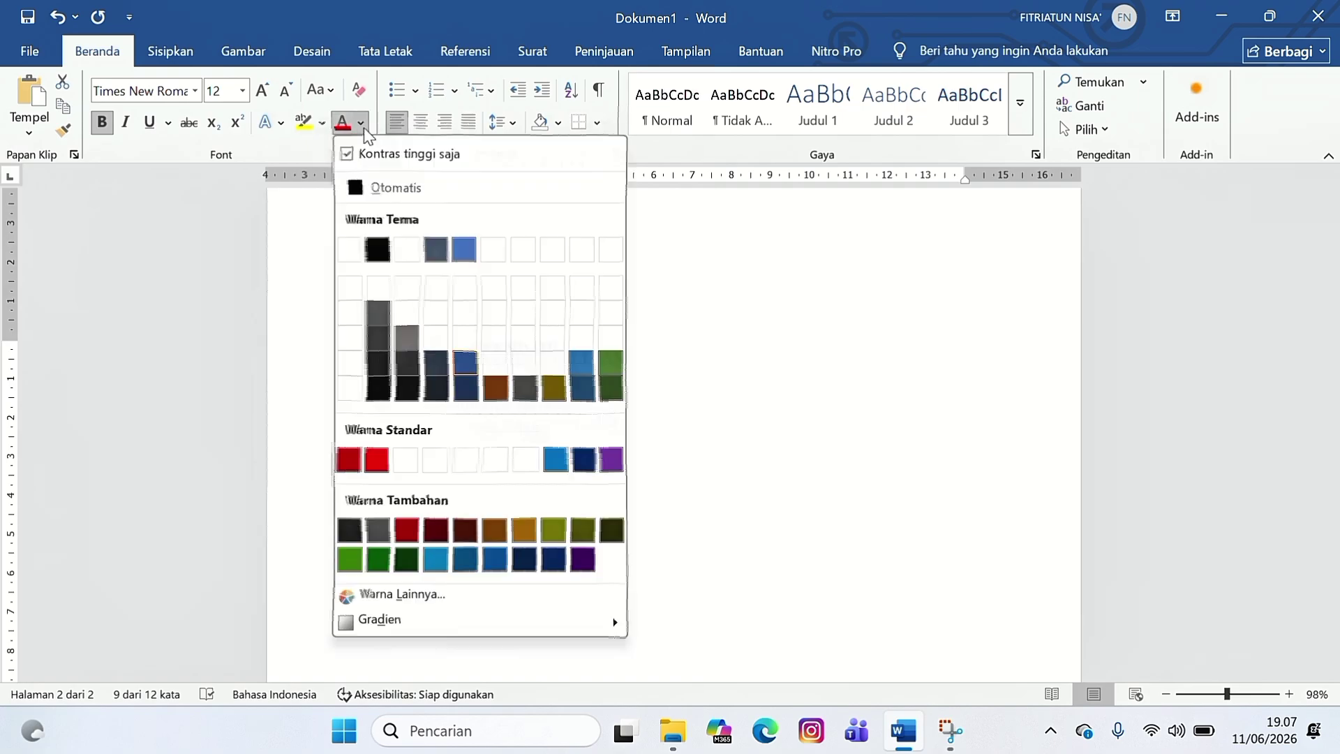
{"action": "left_click", "coordinate": [374, 250]}
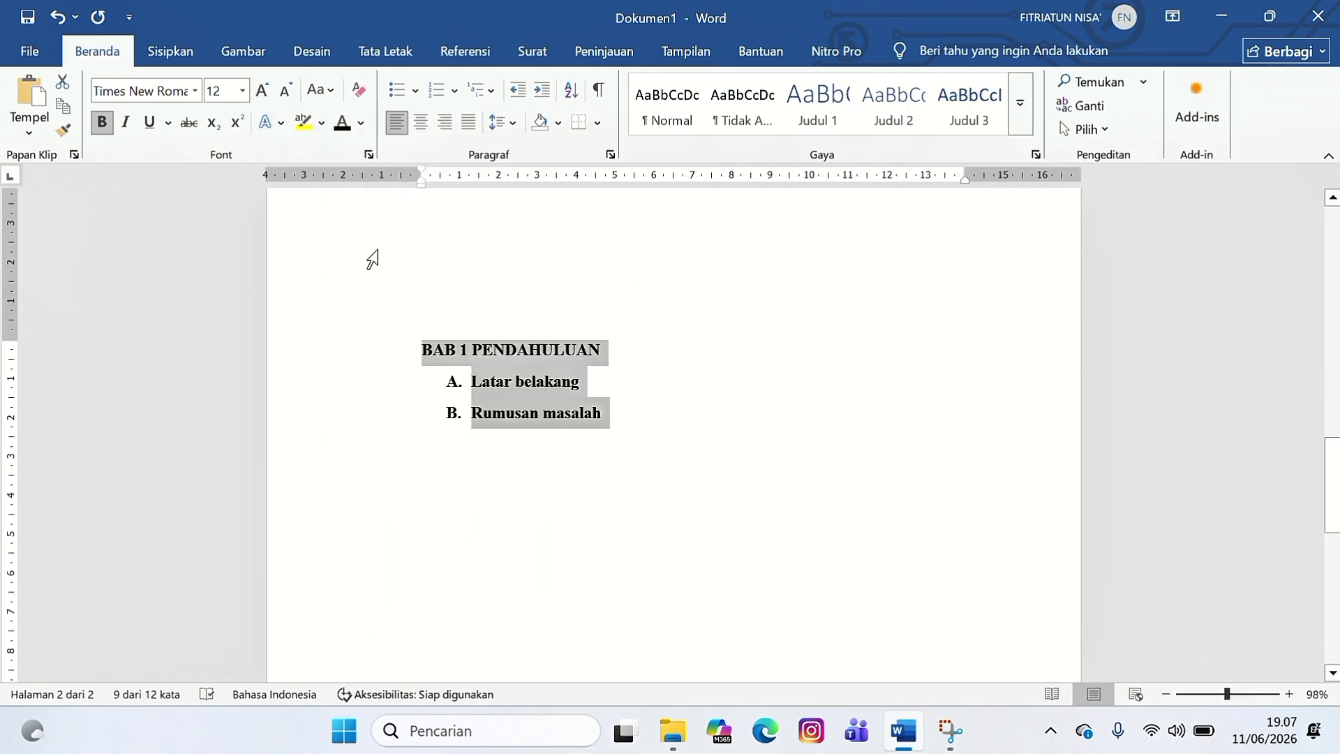
- Increase the line spacing of the BAB 1 heading and its two subheadings
{"action": "left_click", "coordinate": [501, 122]}
{"action": "left_click", "coordinate": [555, 222]}
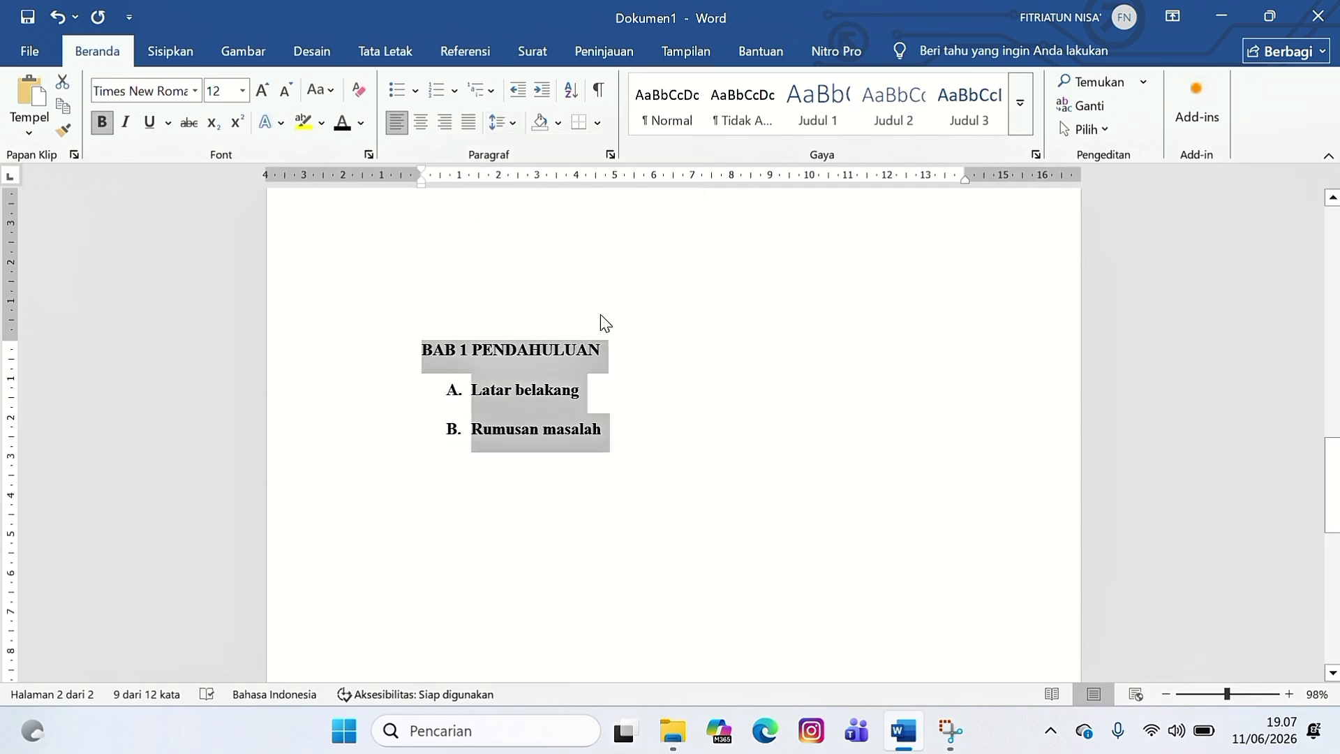
{"action": "left_click", "coordinate": [449, 338]}
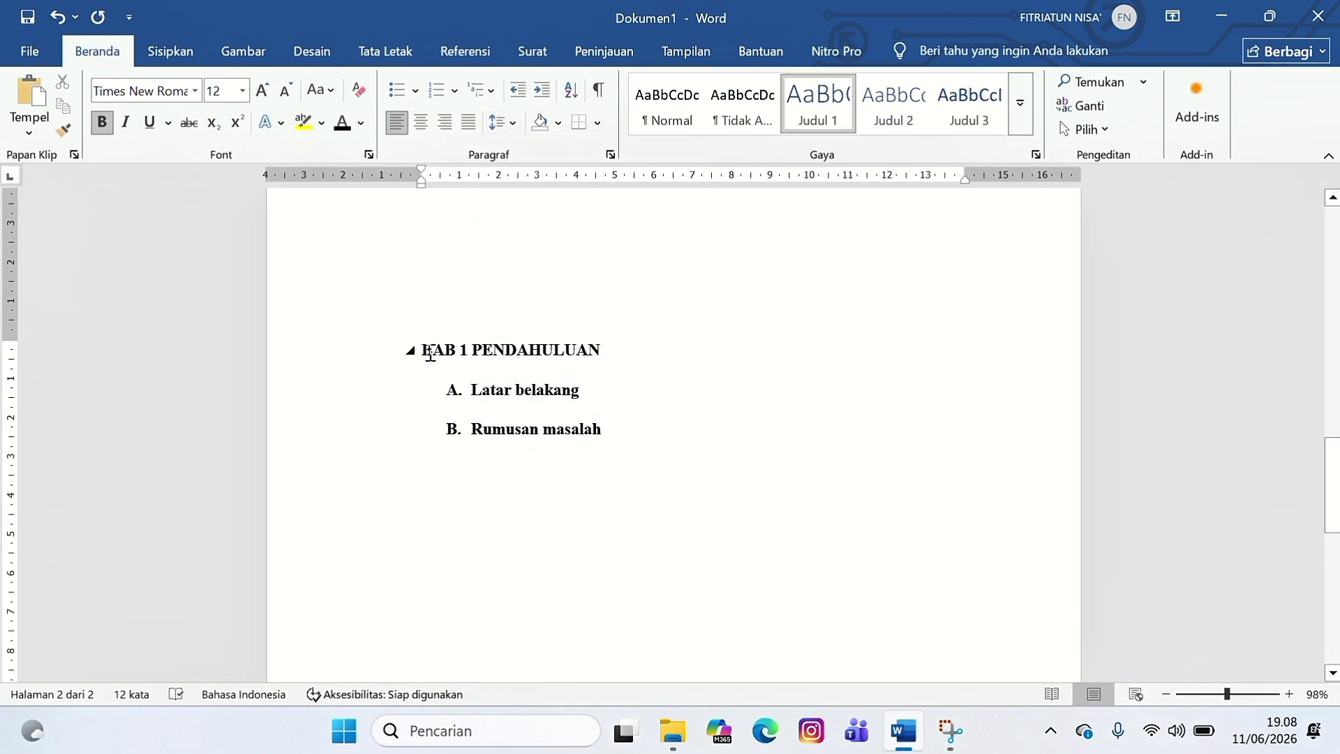
- Center only the chapter heading "BAB 1 PENDAHULUAN" between the margins
{"action": "left_click_drag", "start_coordinate": [422, 347], "coordinate": [605, 356]}
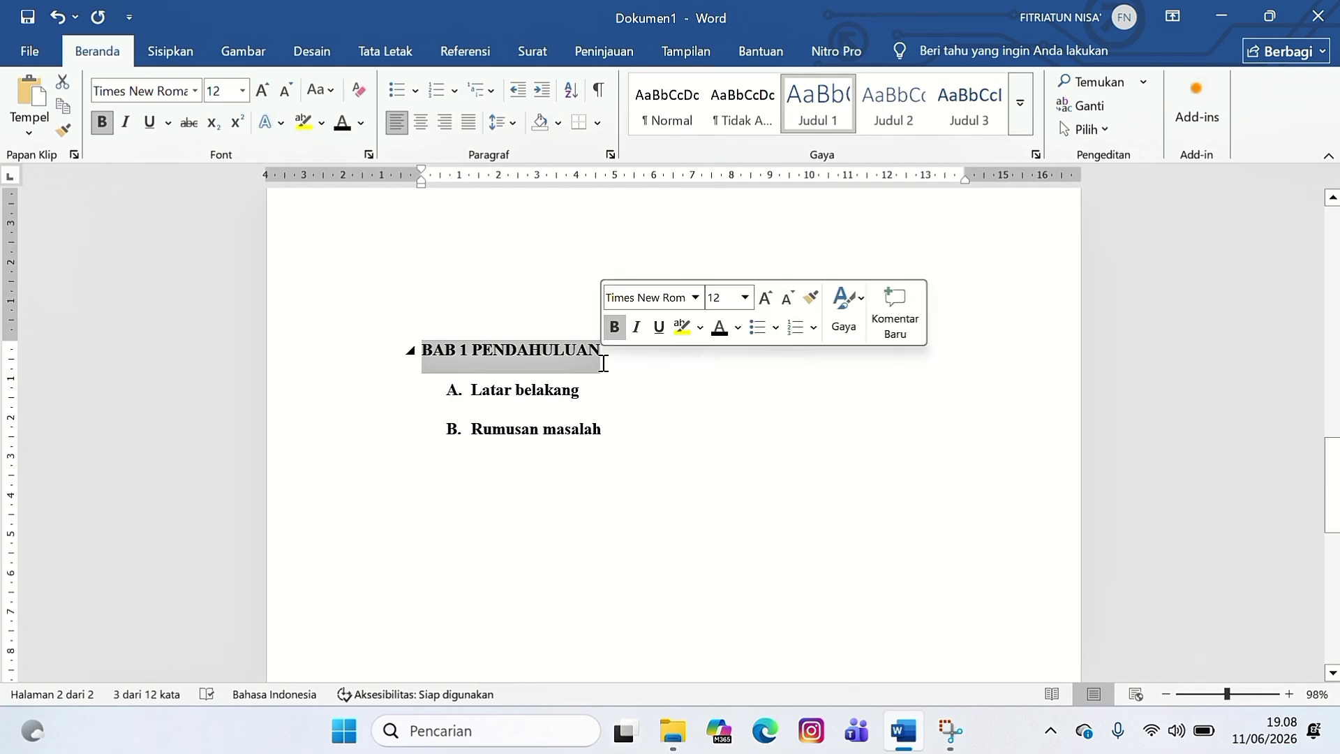
{"action": "left_click", "coordinate": [426, 128]}
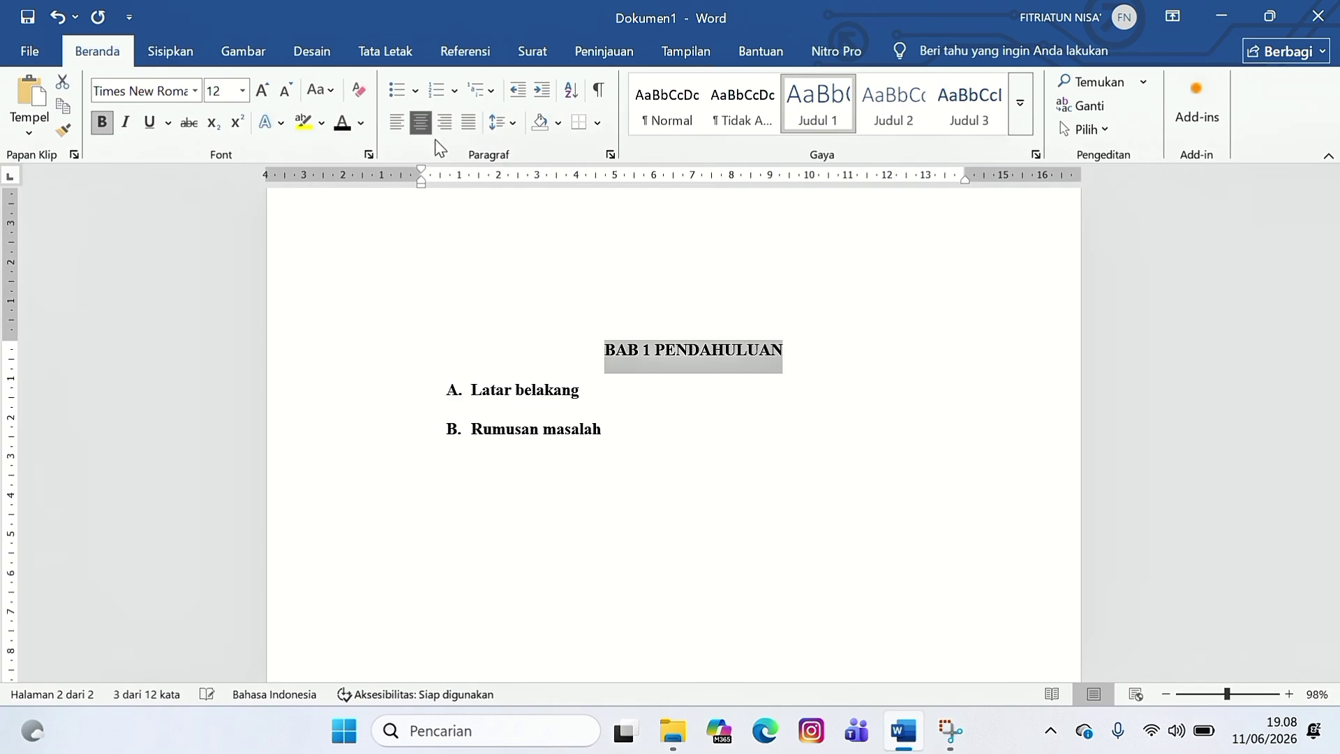
{"action": "left_click", "coordinate": [742, 386]}
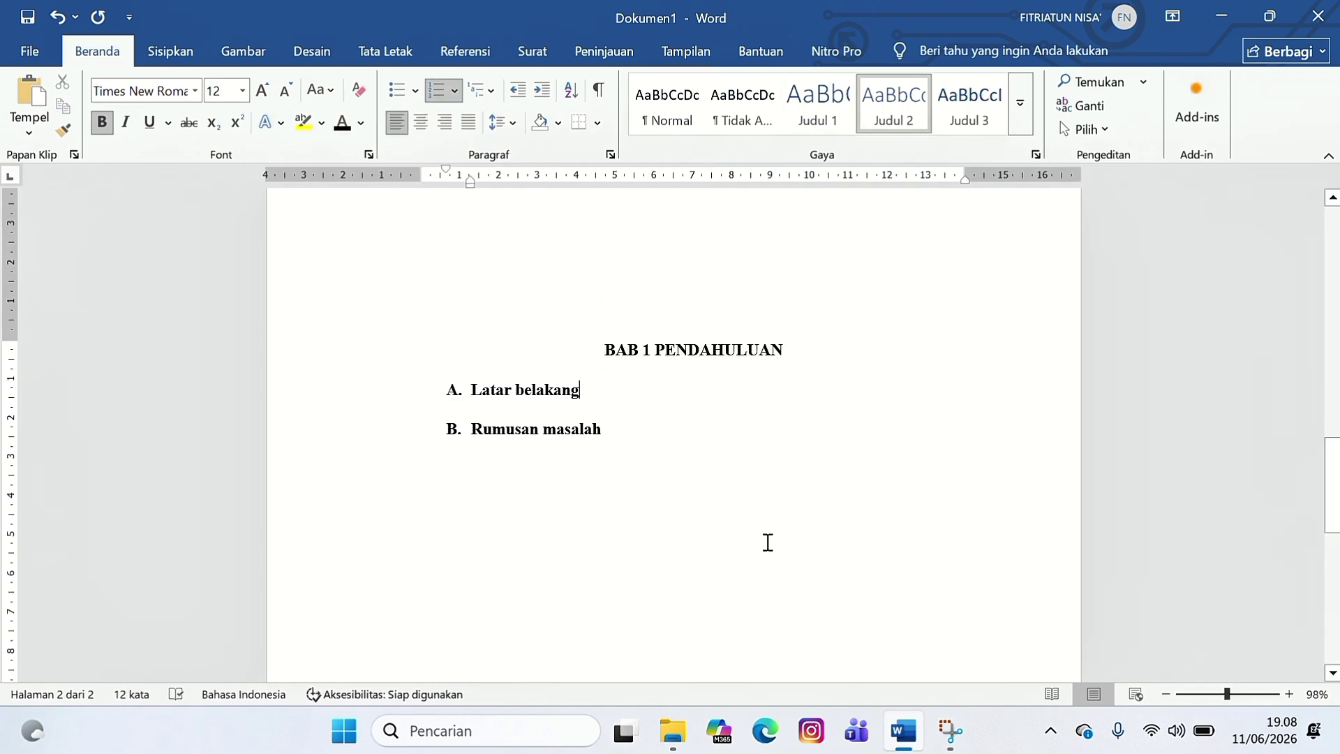
- Fill the rest of the second page with blank lines below "Rumusan masalah" to start a third page
{"action": "key", "text": "Return"}
{"action": "scroll", "coordinate": [767, 543], "scroll_direction": "down", "scroll_amount": 5}
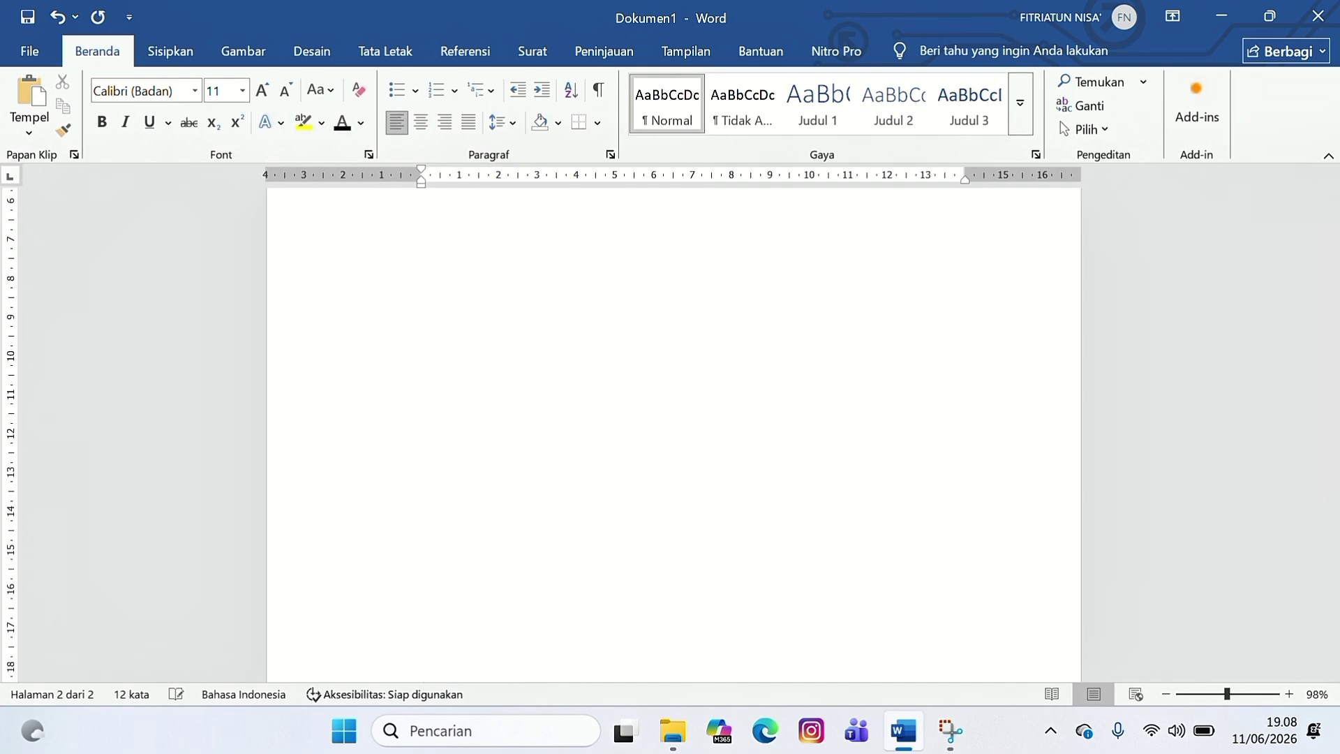
{"action": "key", "text": "Return"}
{"action": "key", "text": "Return"}
{"action": "key", "text": "Return"}
{"action": "key", "text": "Return"}
{"action": "key", "text": "Return"}
{"action": "key", "text": "Return"}
{"action": "key", "text": "Return"}
{"action": "key", "text": "Return"}
{"action": "key", "text": "Return"}
{"action": "key", "text": "Return"}
{"action": "key", "text": "Return"}
{"action": "key", "text": "Return"}
{"action": "key", "text": "Return"}
{"action": "key", "text": "Return"}
{"action": "key", "text": "Return"}
{"action": "key", "text": "Return"}
{"action": "key", "text": "Return"}
{"action": "key", "text": "Return"}
{"action": "key", "text": "Return"}
{"action": "key", "text": "Return"}
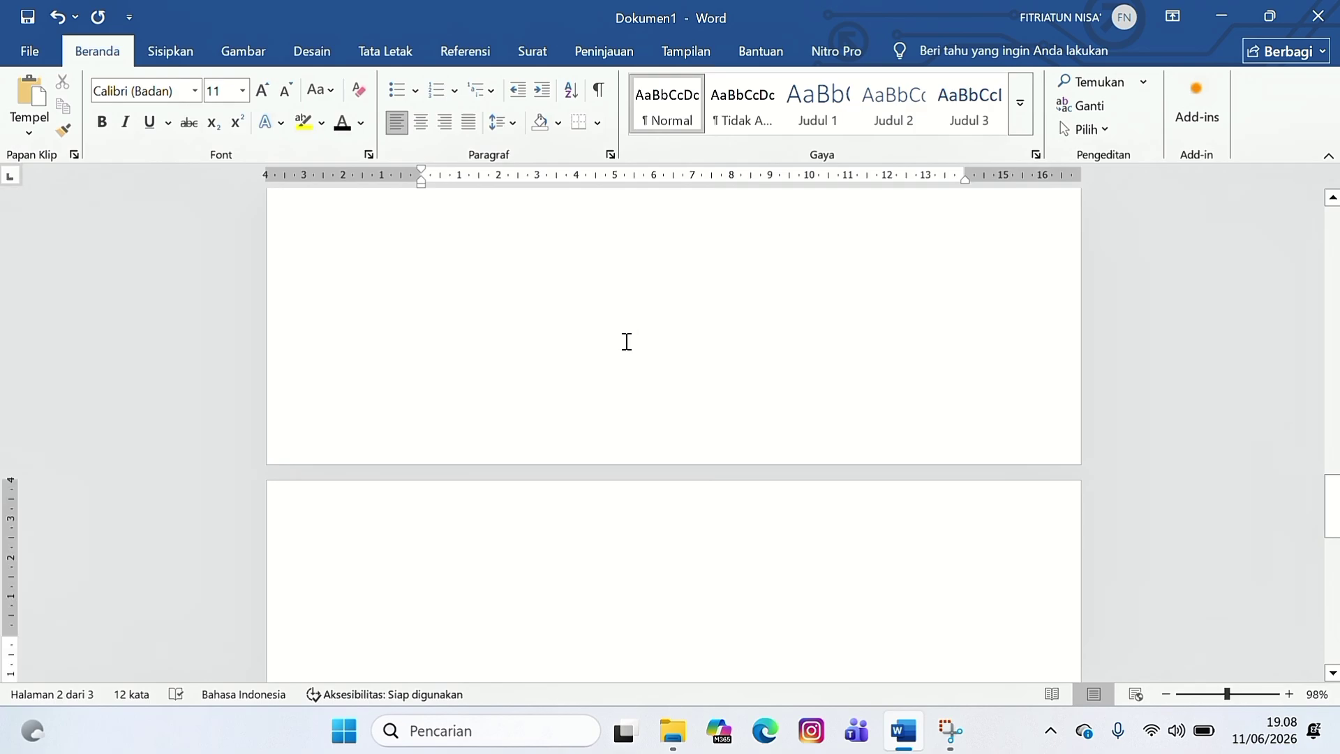
- Add the chapter heading "BAB 2 PEMBAHASAN" in the Judul 1 style at the start of the third page
{"action": "left_click", "coordinate": [847, 128]}
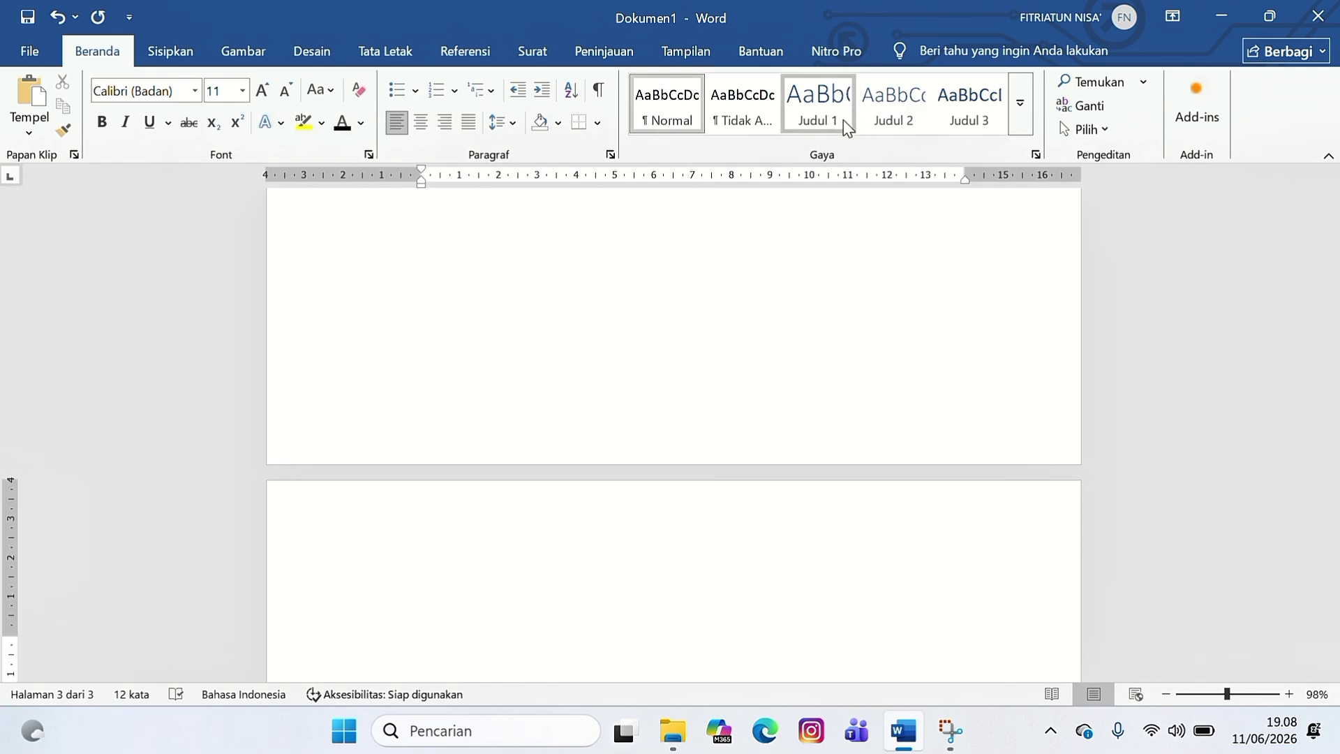
{"action": "scroll", "coordinate": [693, 360], "scroll_direction": "down", "scroll_amount": 3}
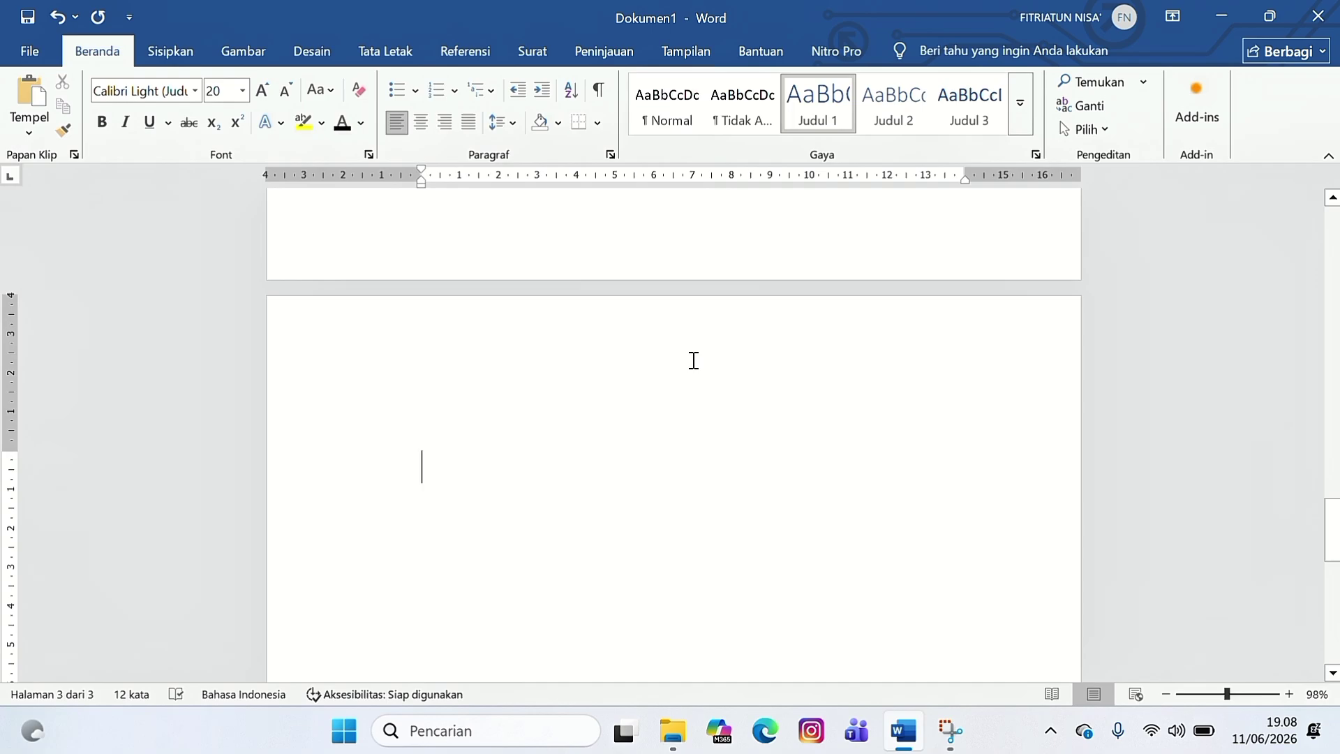
{"action": "type", "text": "BAB"}
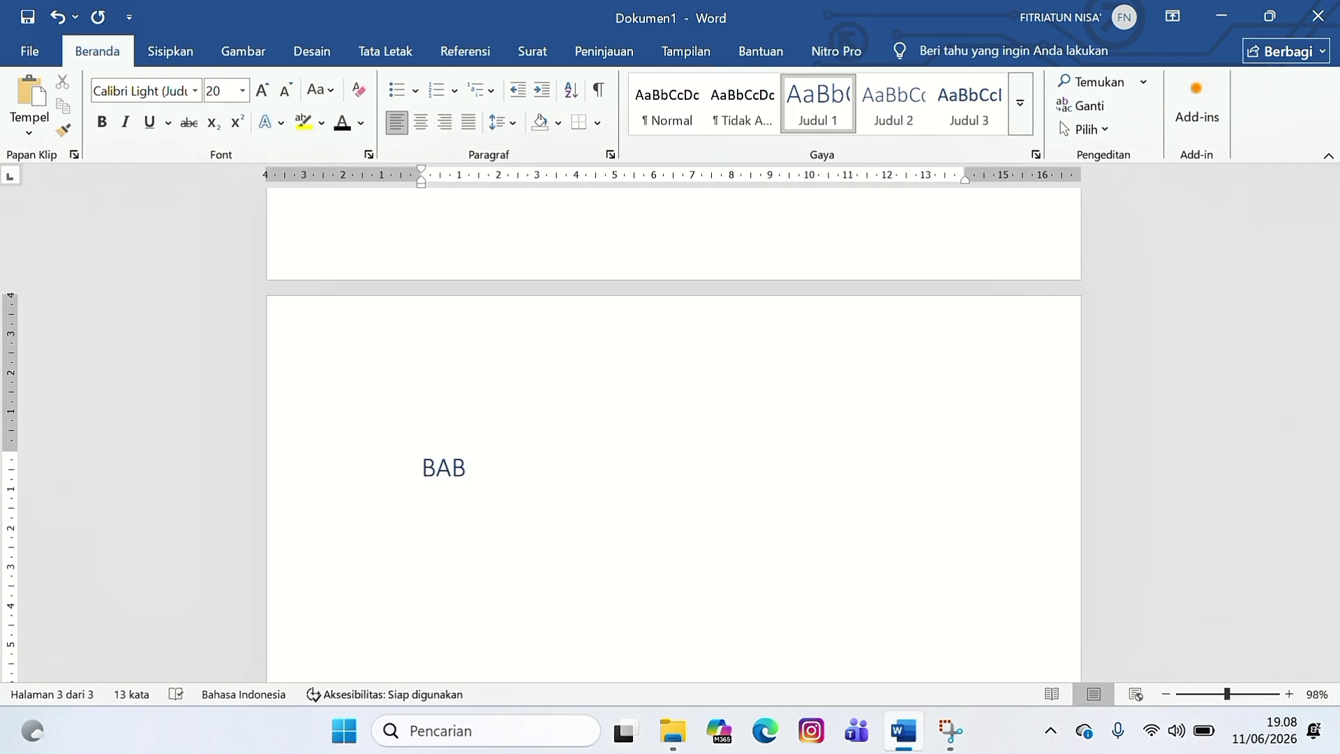
{"action": "type", "text": " 2 PEMBAH"}
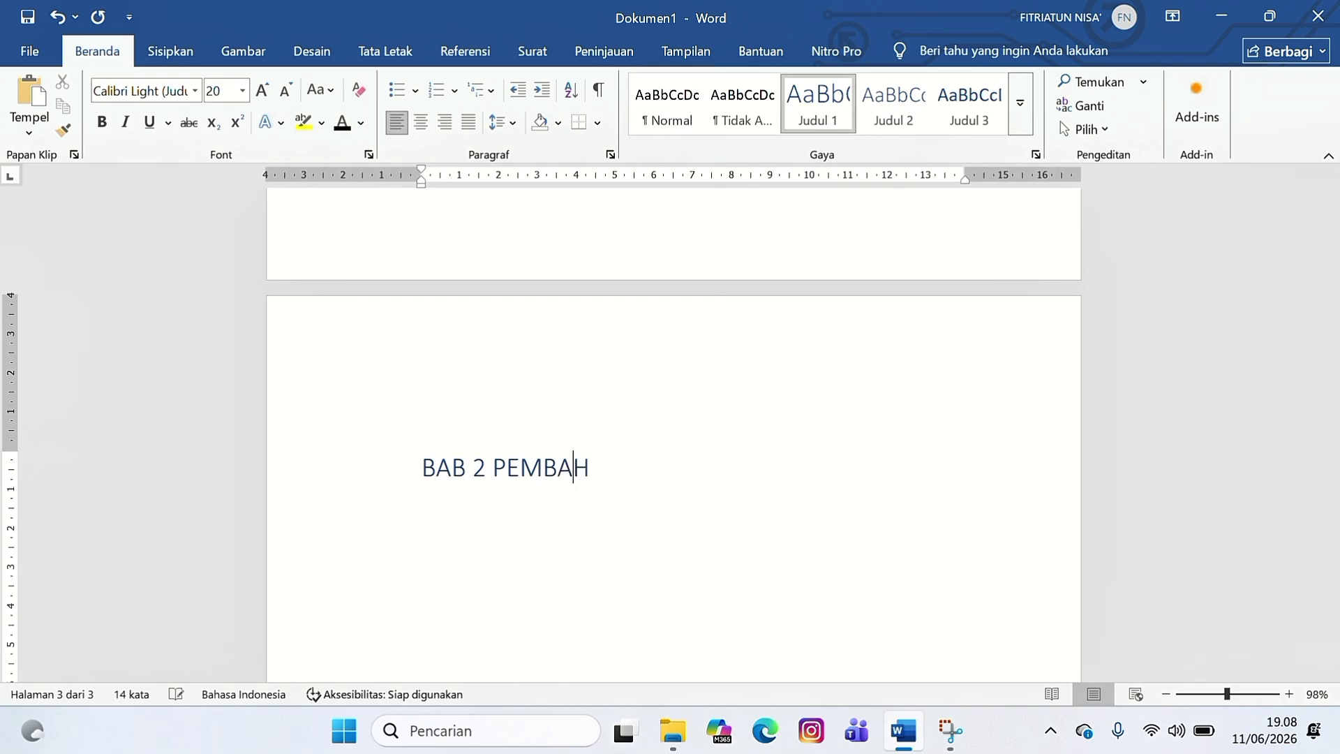
{"action": "type", "text": "ASAN"}
- Add the lettered subheadings "A. Deskripsi Data" and "B. Pembahasan" in the Judul 2 style below the BAB 2 heading
{"action": "key", "text": "Return"}
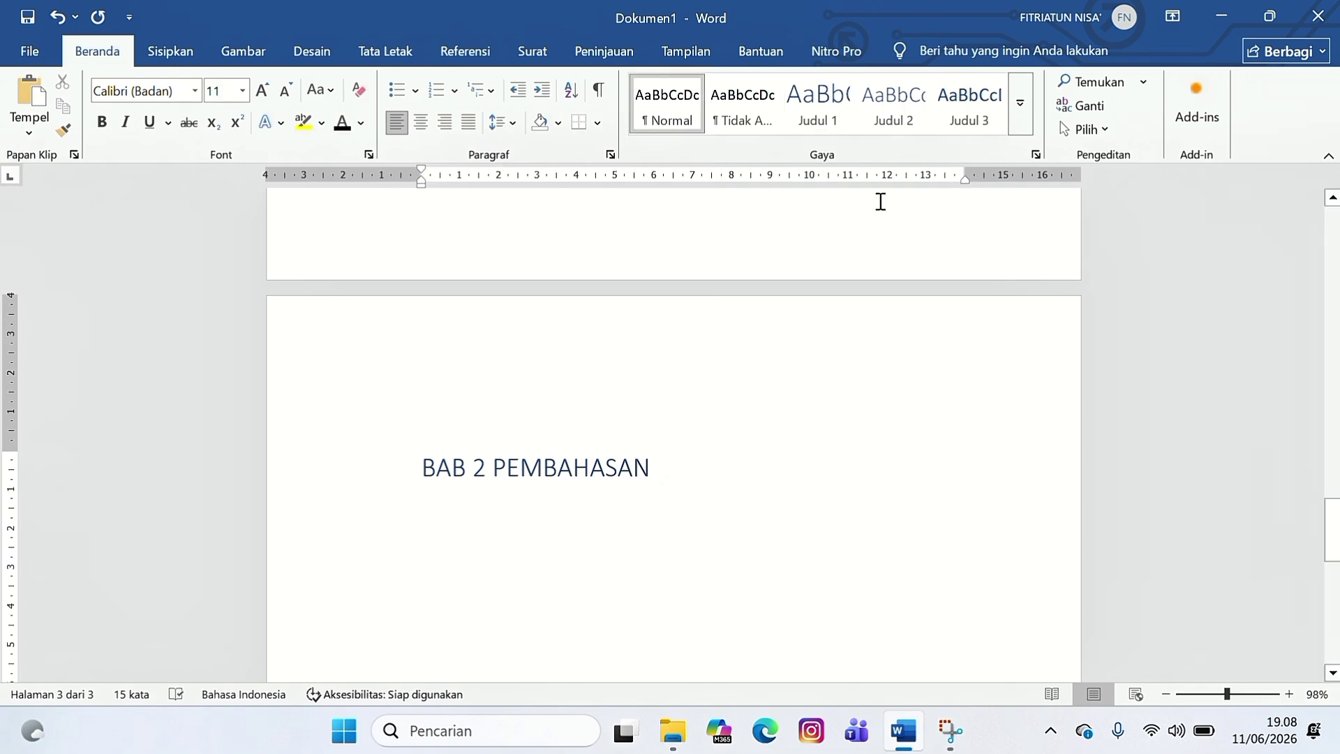
{"action": "left_click", "coordinate": [906, 126]}
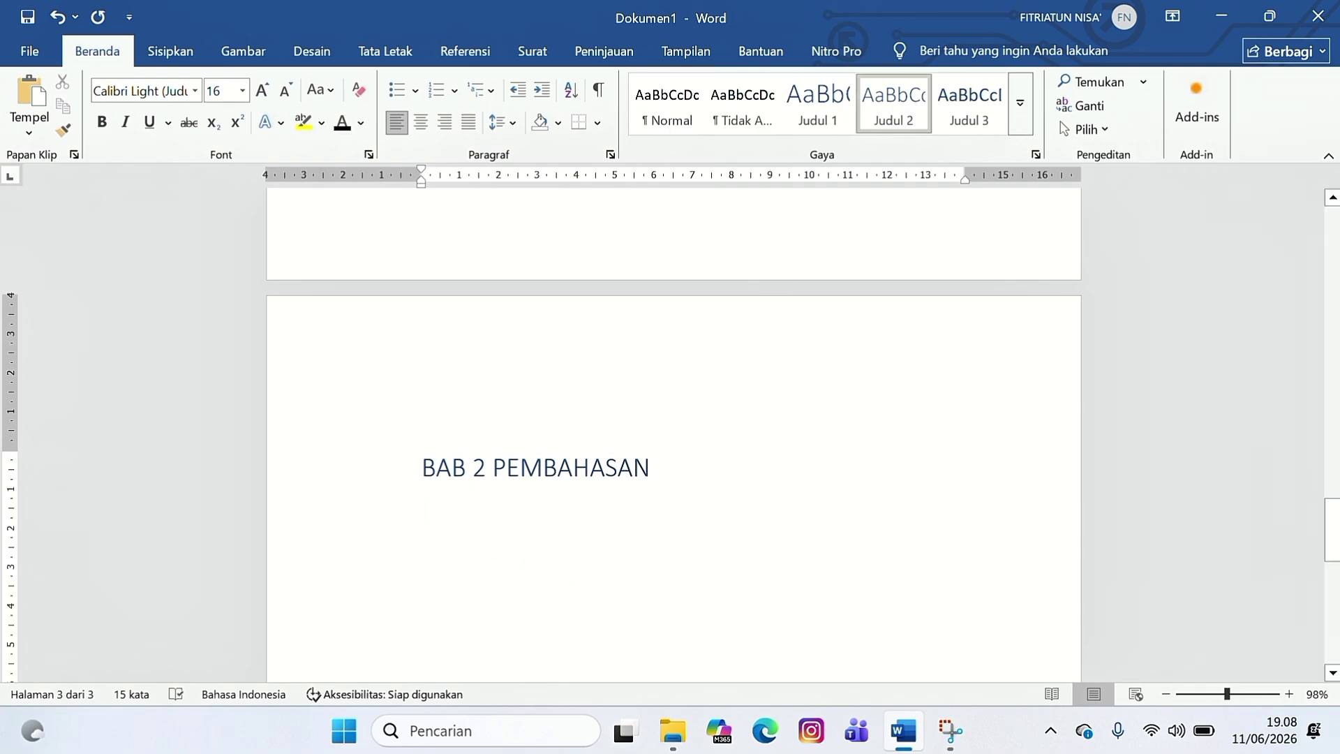
{"action": "type", "text": "A. d"}
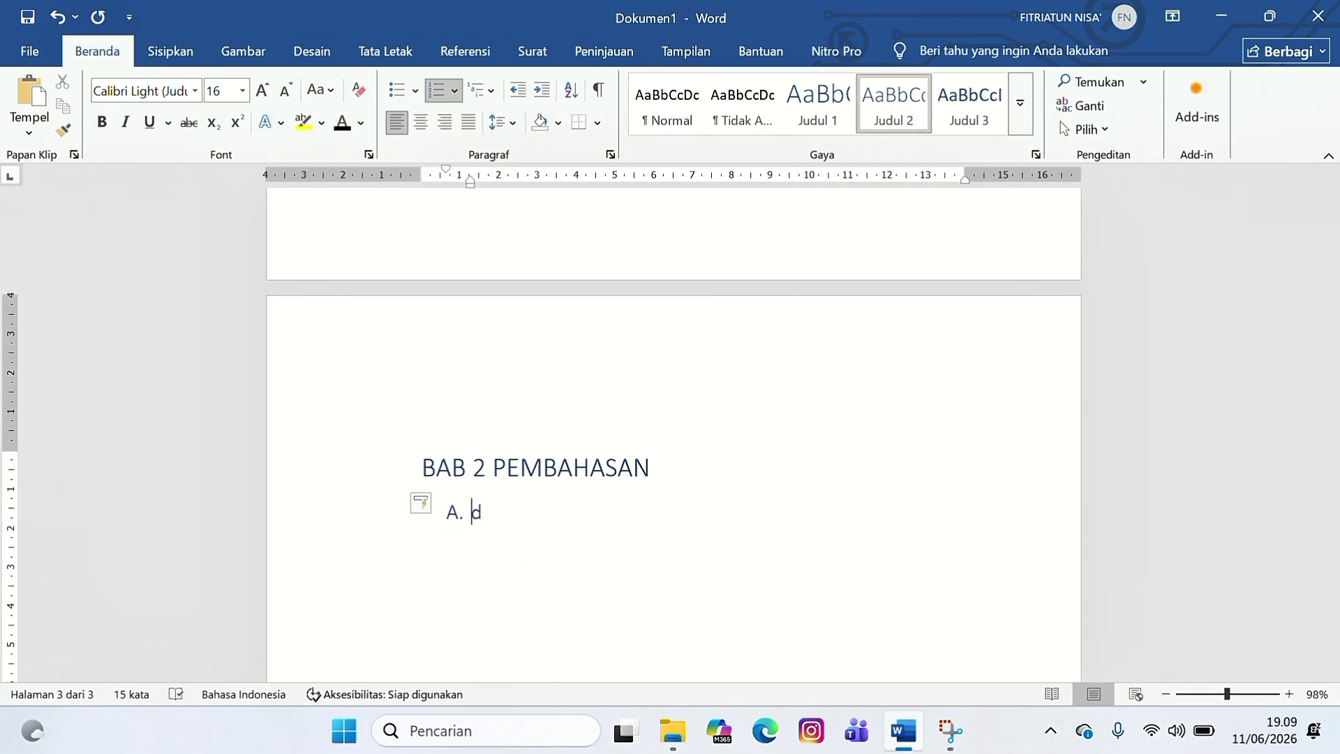
{"action": "type", "text": "eskripsi data"}
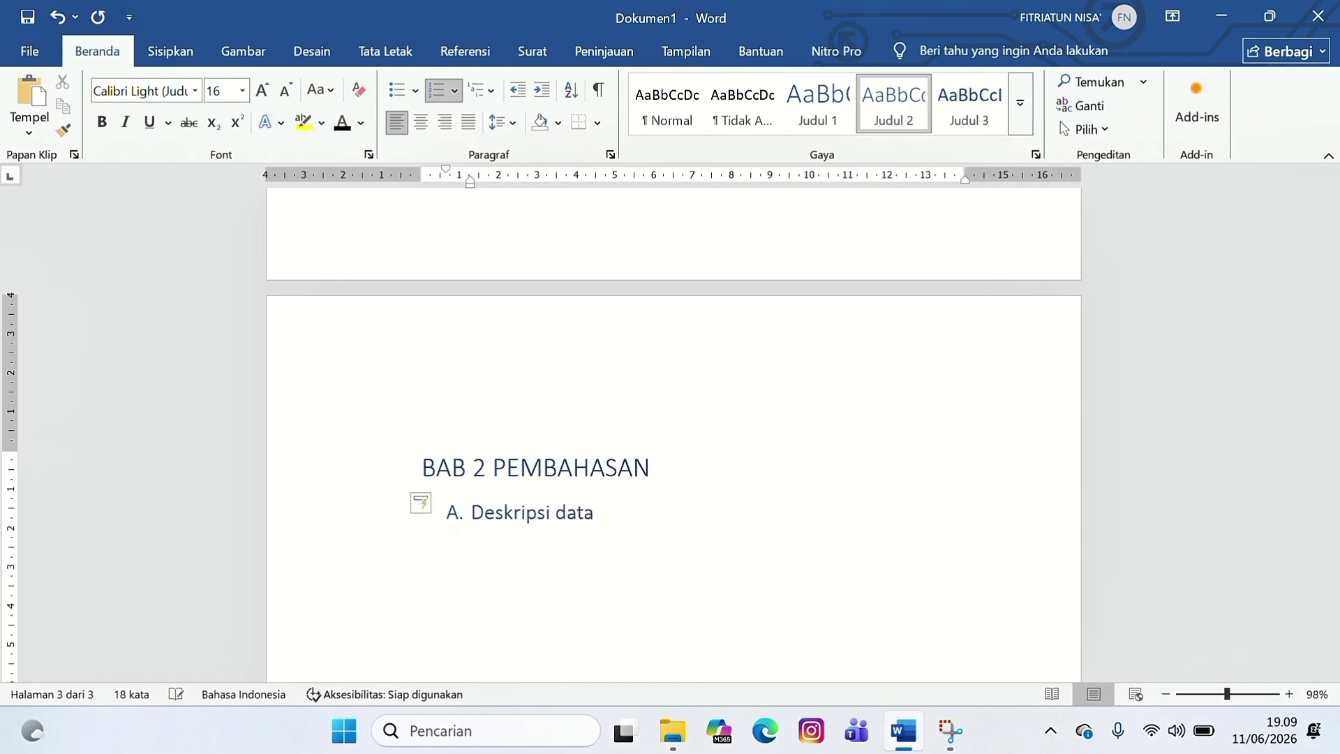
{"action": "key", "text": "BackSpace"}
{"action": "key", "text": "BackSpace"}
{"action": "key", "text": "BackSpace"}
{"action": "key", "text": "BackSpace"}
{"action": "type", "text": "Data"}
{"action": "key", "text": "Return"}
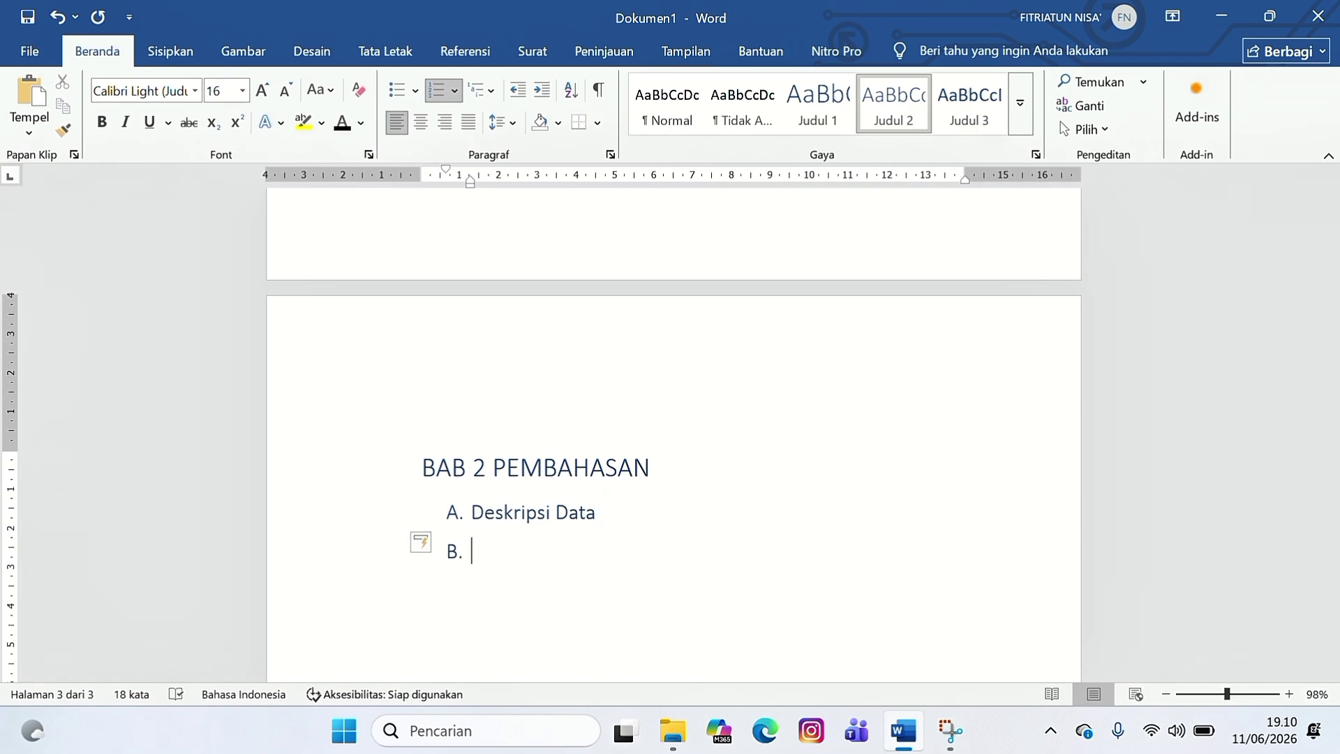
{"action": "type", "text": "pembahasan"}
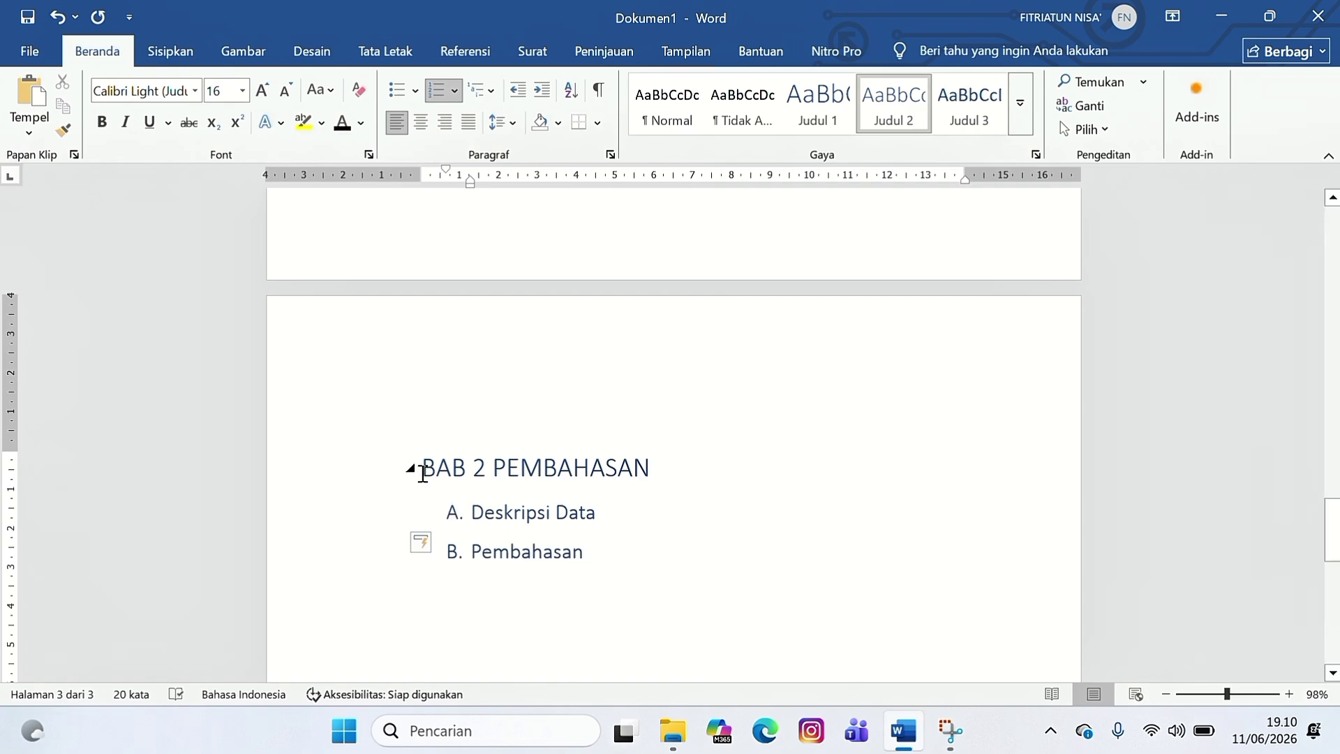
- Format the BAB 2 heading and its two subheadings in black Times New Roman with 1,5 line spacing
{"action": "left_click_drag", "start_coordinate": [445, 482], "coordinate": [619, 558]}
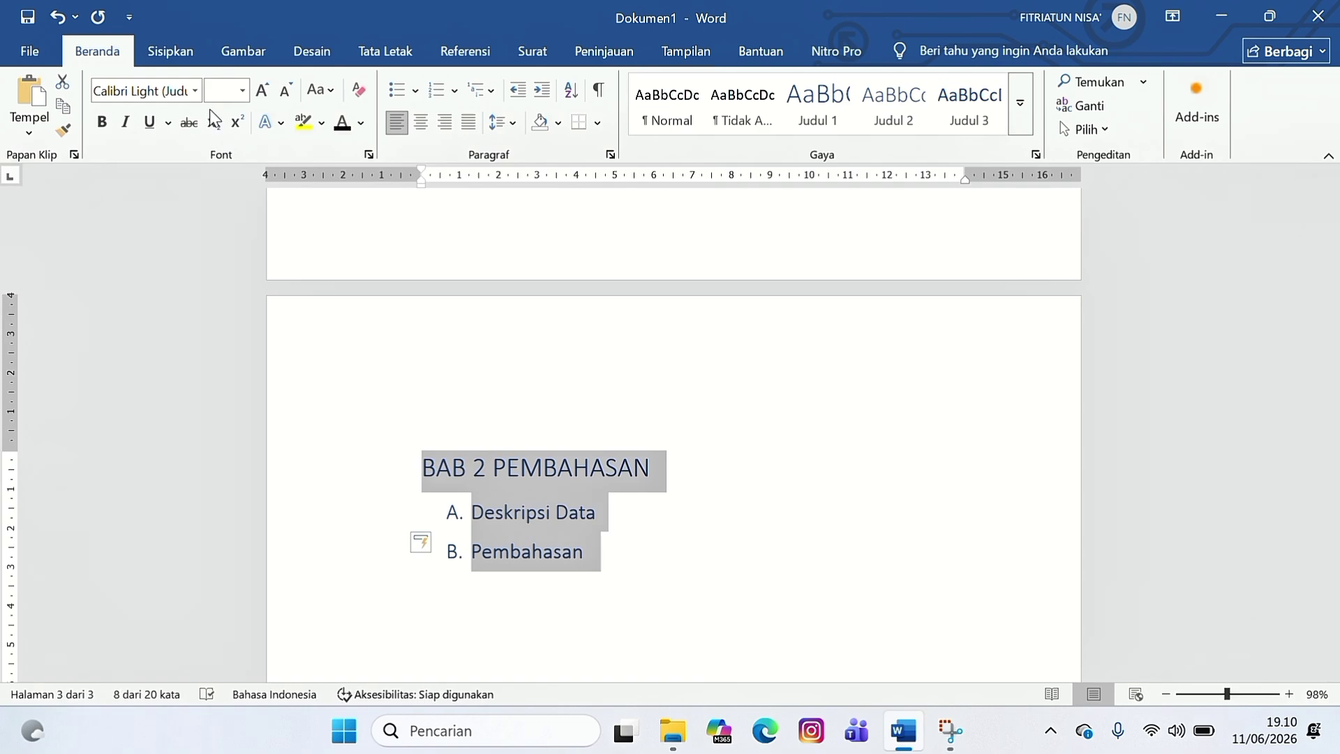
{"action": "left_click", "coordinate": [340, 130]}
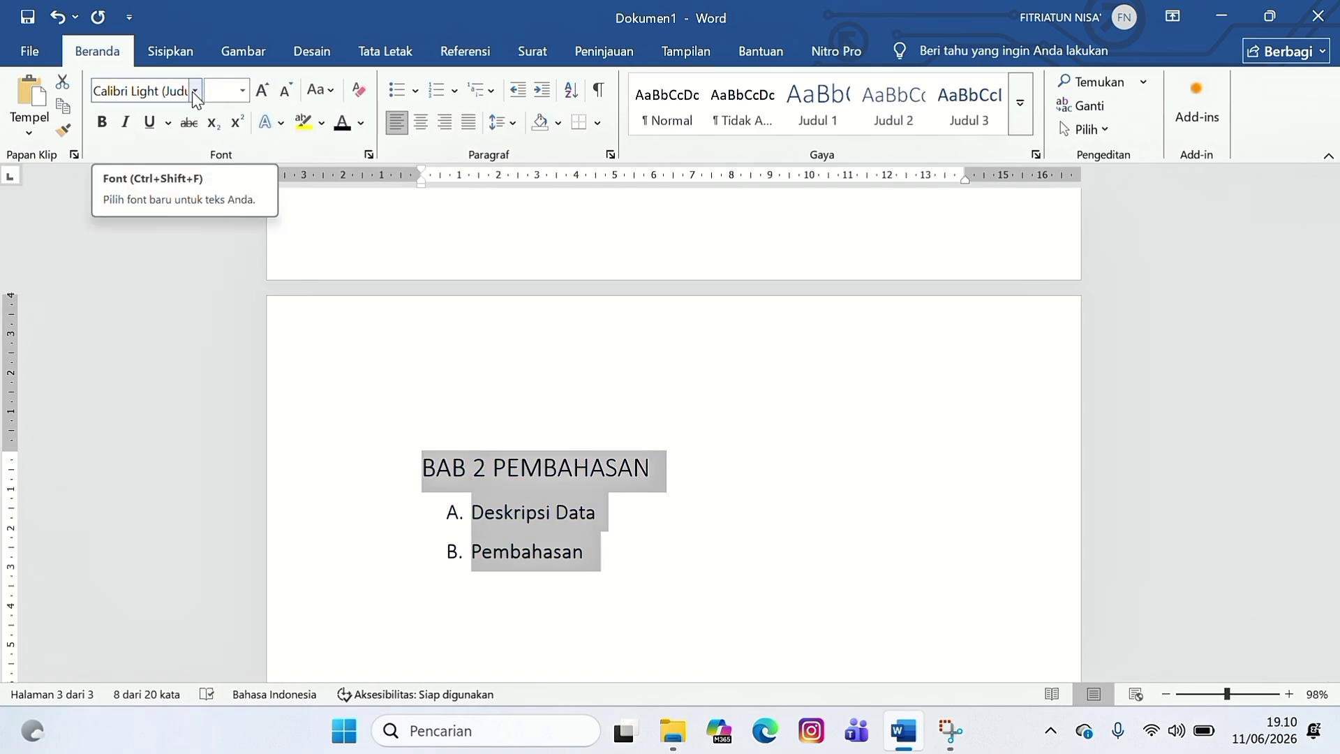
{"action": "left_click", "coordinate": [500, 122]}
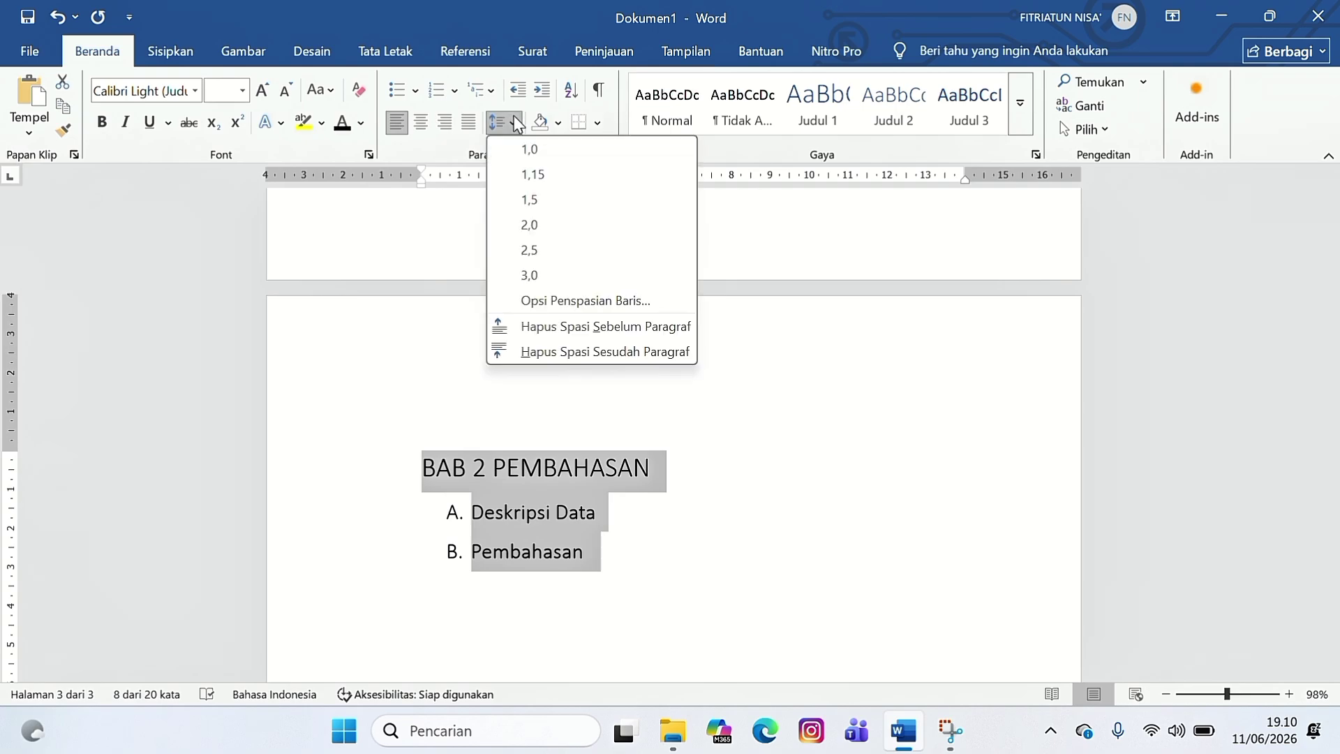
{"action": "left_click", "coordinate": [539, 202]}
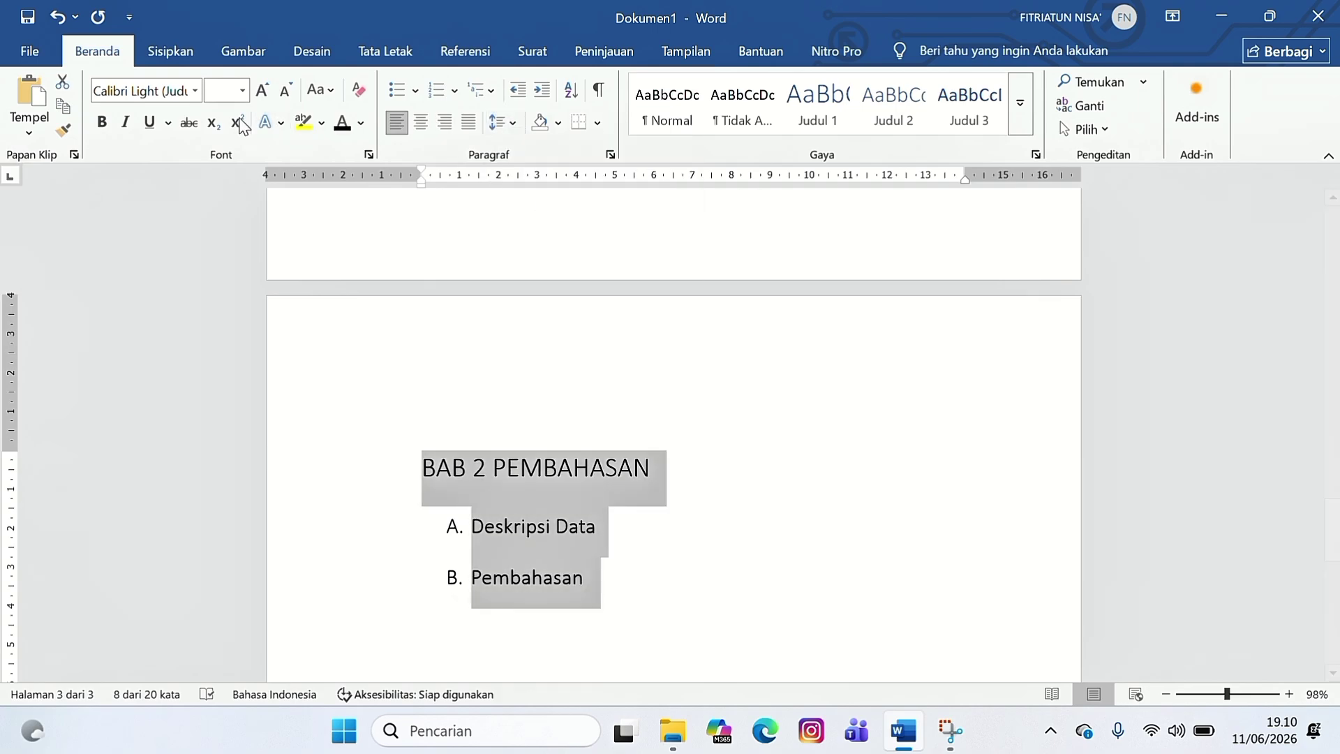
{"action": "left_click", "coordinate": [188, 93]}
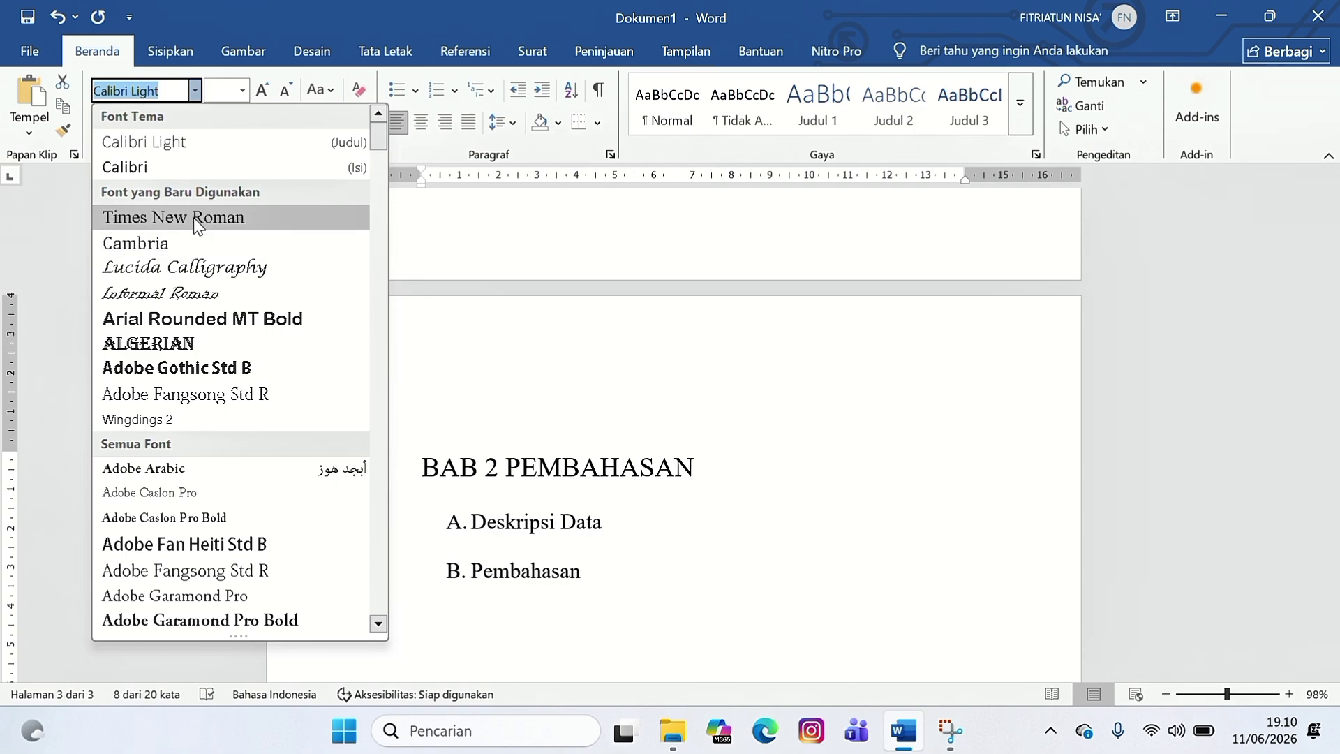
{"action": "left_click", "coordinate": [174, 217]}
{"action": "left_click", "coordinate": [496, 285]}
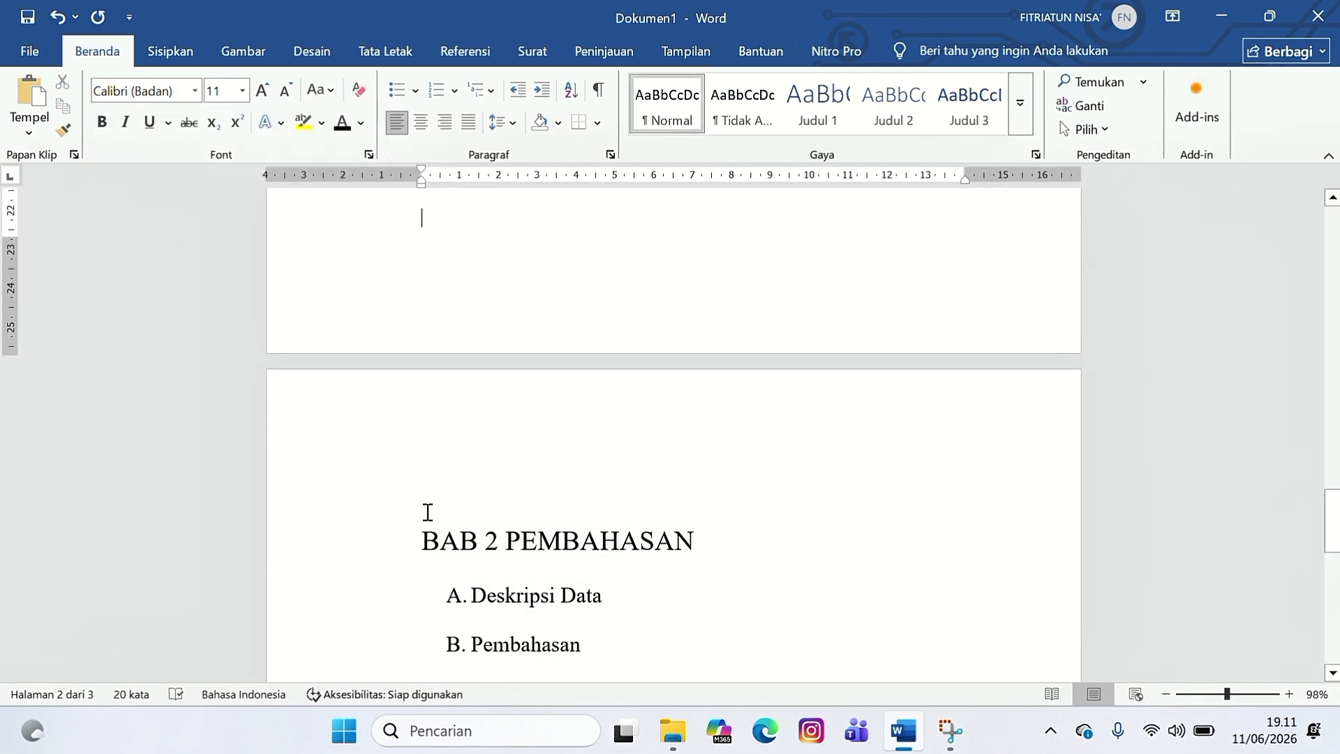
- Center only the chapter heading "BAB 2 PEMBAHASAN" and set its font size to 12
{"action": "left_click_drag", "start_coordinate": [428, 538], "coordinate": [694, 548]}
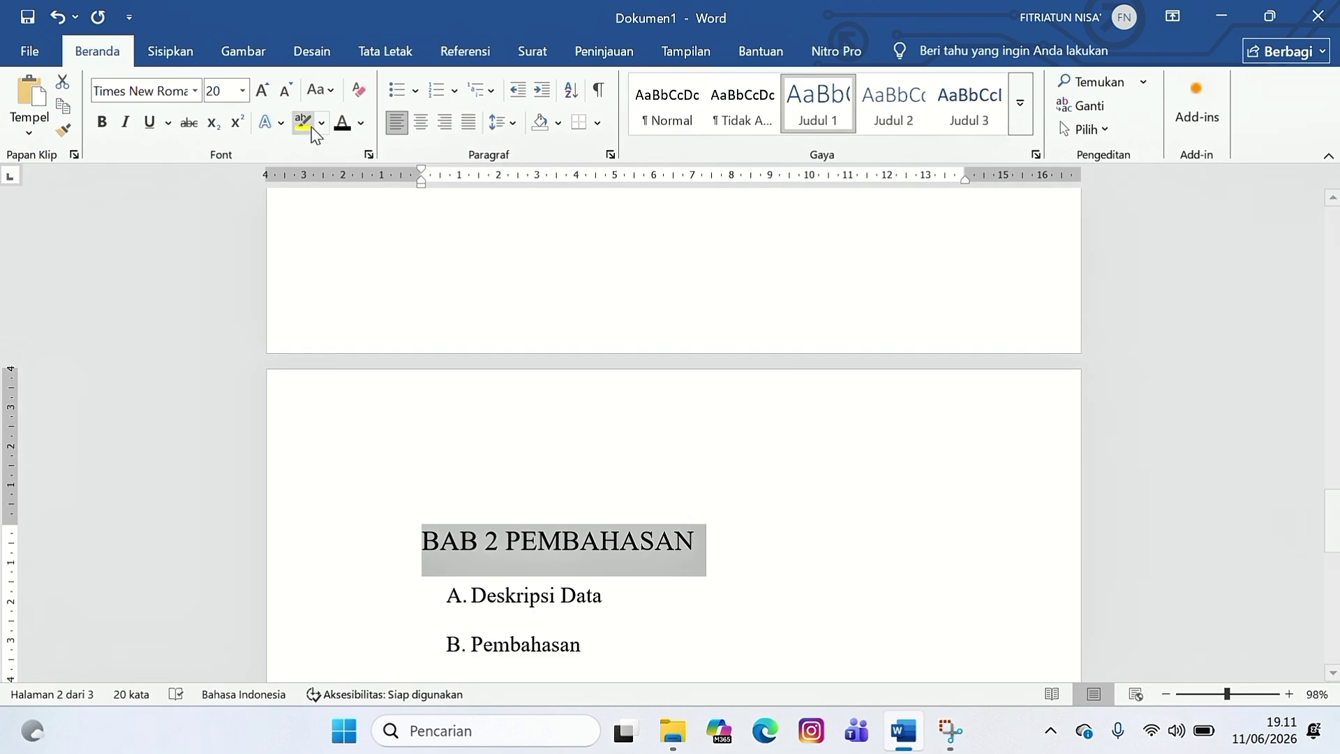
{"action": "left_click", "coordinate": [425, 130]}
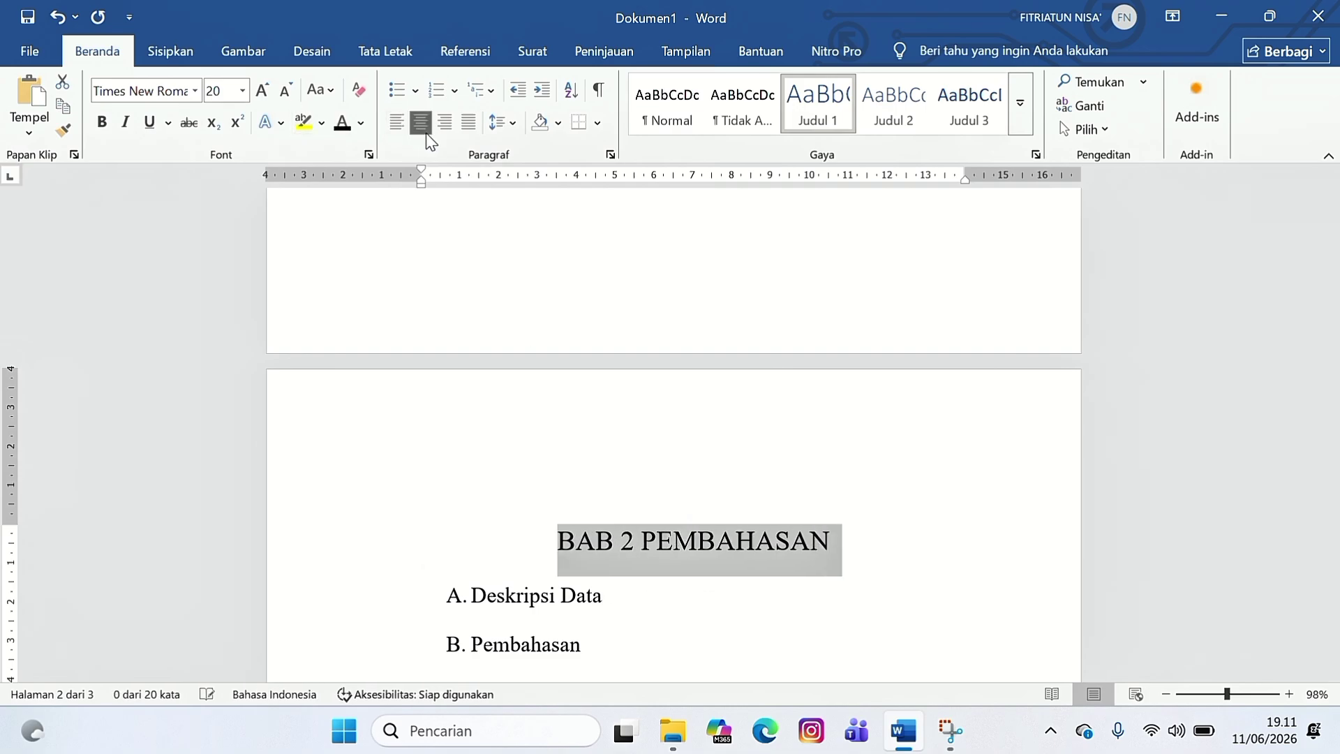
{"action": "left_click", "coordinate": [222, 87]}
{"action": "type", "text": "12"}
{"action": "key", "text": "Return"}
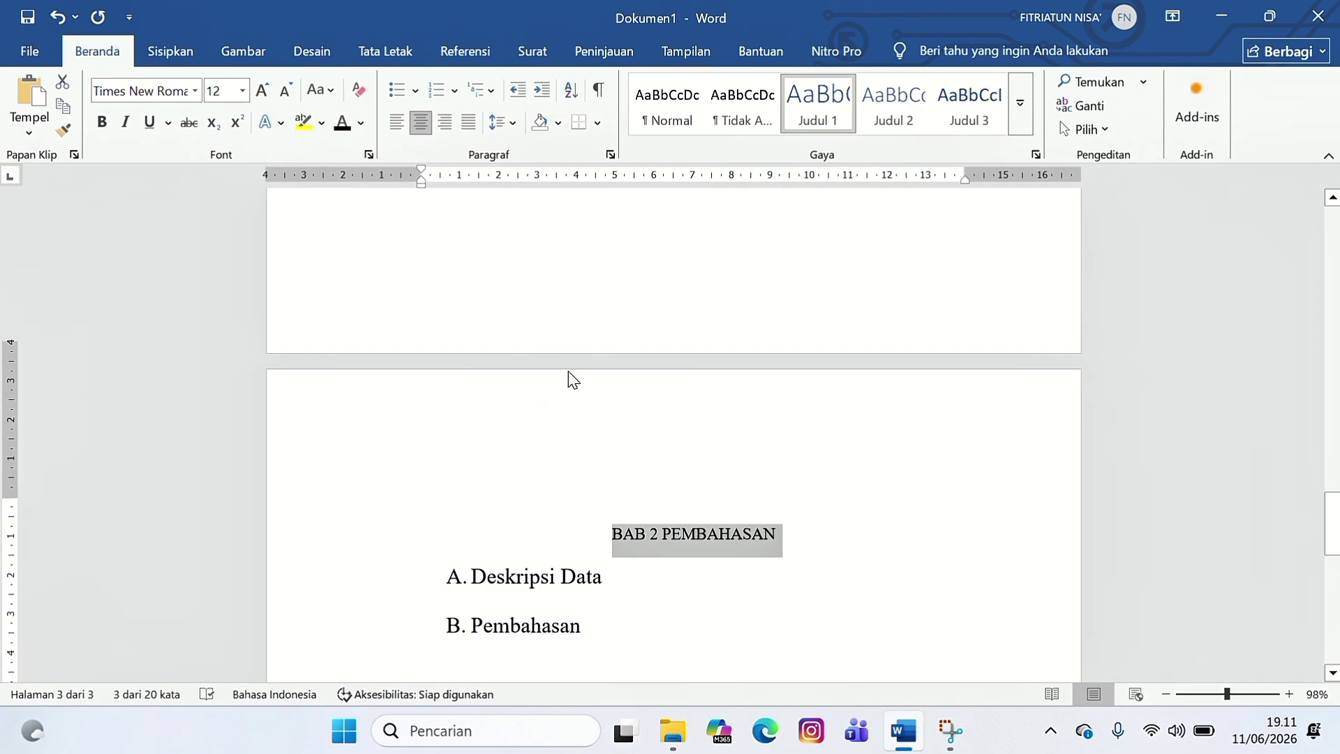
- Fill the rest of the third page with blank lines below "B. Pembahasan" to start a fourth page, removing surplus lines
{"action": "scroll", "coordinate": [568, 377], "scroll_direction": "down", "scroll_amount": 3}
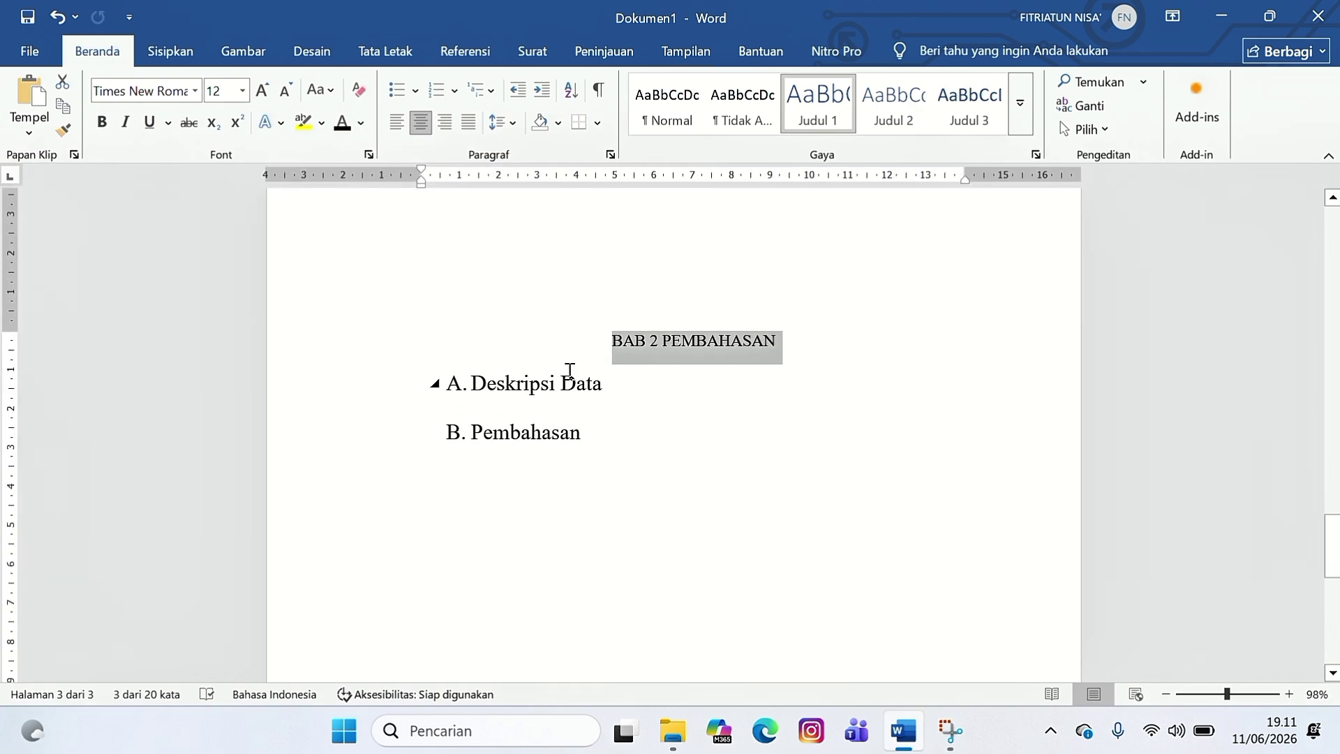
{"action": "left_click", "coordinate": [698, 439]}
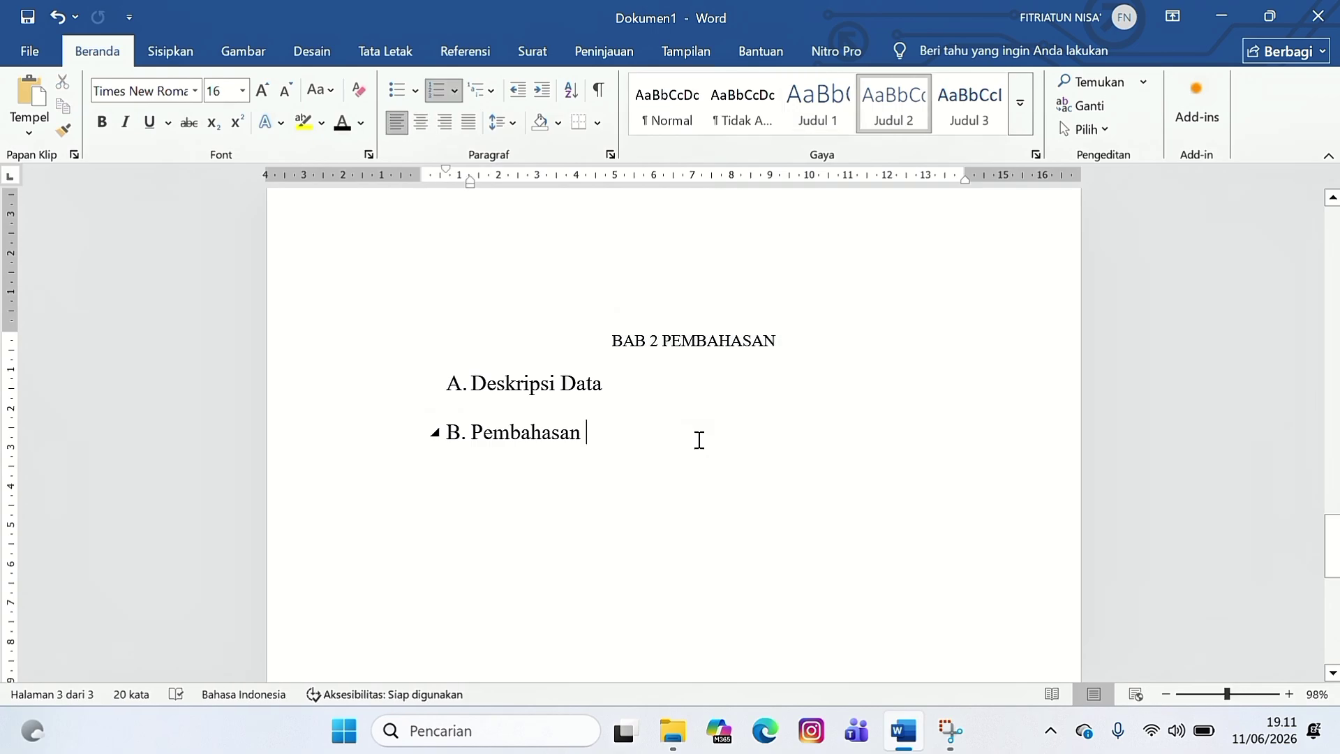
{"action": "key", "text": "Return"}
{"action": "key", "text": "Return"}
{"action": "key", "text": "Return"}
{"action": "key", "text": "Return"}
{"action": "key", "text": "Return"}
{"action": "key", "text": "Return"}
{"action": "key", "text": "Return"}
{"action": "key", "text": "Return"}
{"action": "key", "text": "Return"}
{"action": "key", "text": "Return"}
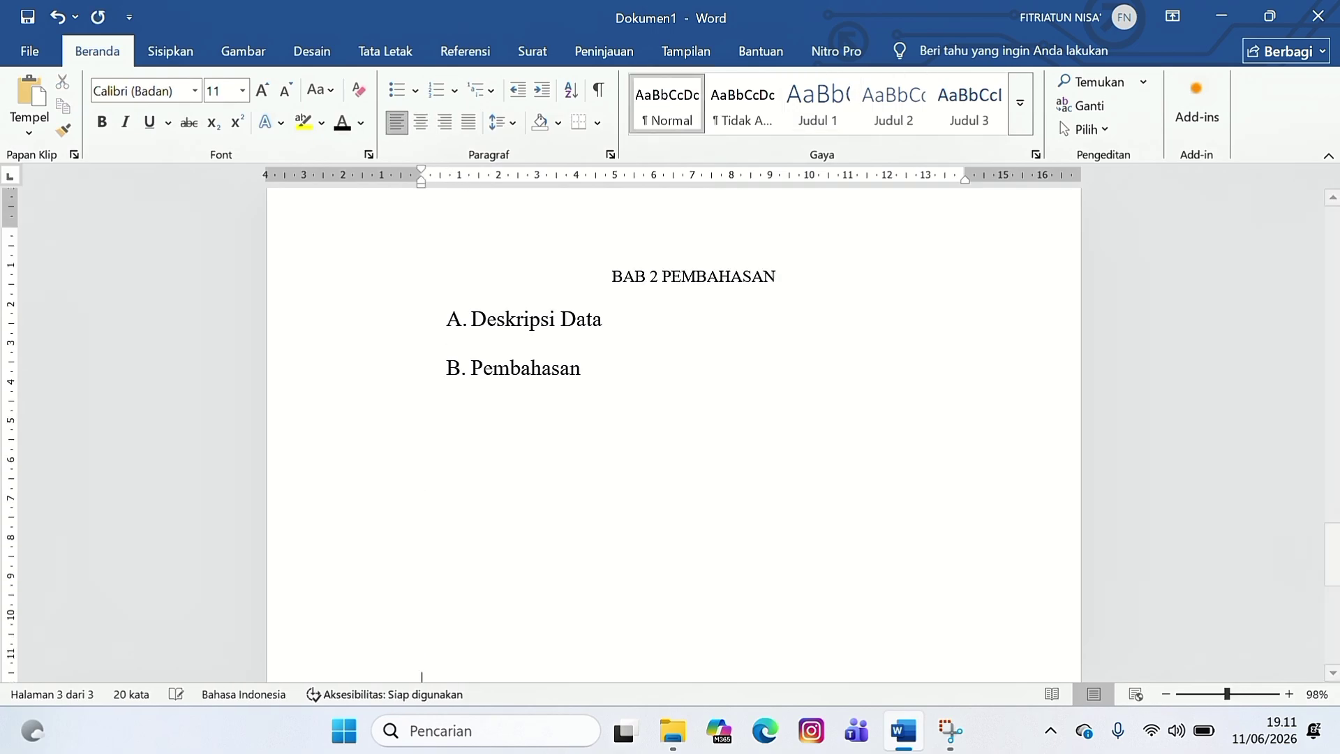
{"action": "key", "text": "Return"}
{"action": "key", "text": "Return"}
{"action": "key", "text": "Return"}
{"action": "key", "text": "Return"}
{"action": "key", "text": "Return"}
{"action": "key", "text": "Return"}
{"action": "key", "text": "Return"}
{"action": "key", "text": "Return"}
{"action": "key", "text": "Return"}
{"action": "key", "text": "Return"}
{"action": "key", "text": "Return"}
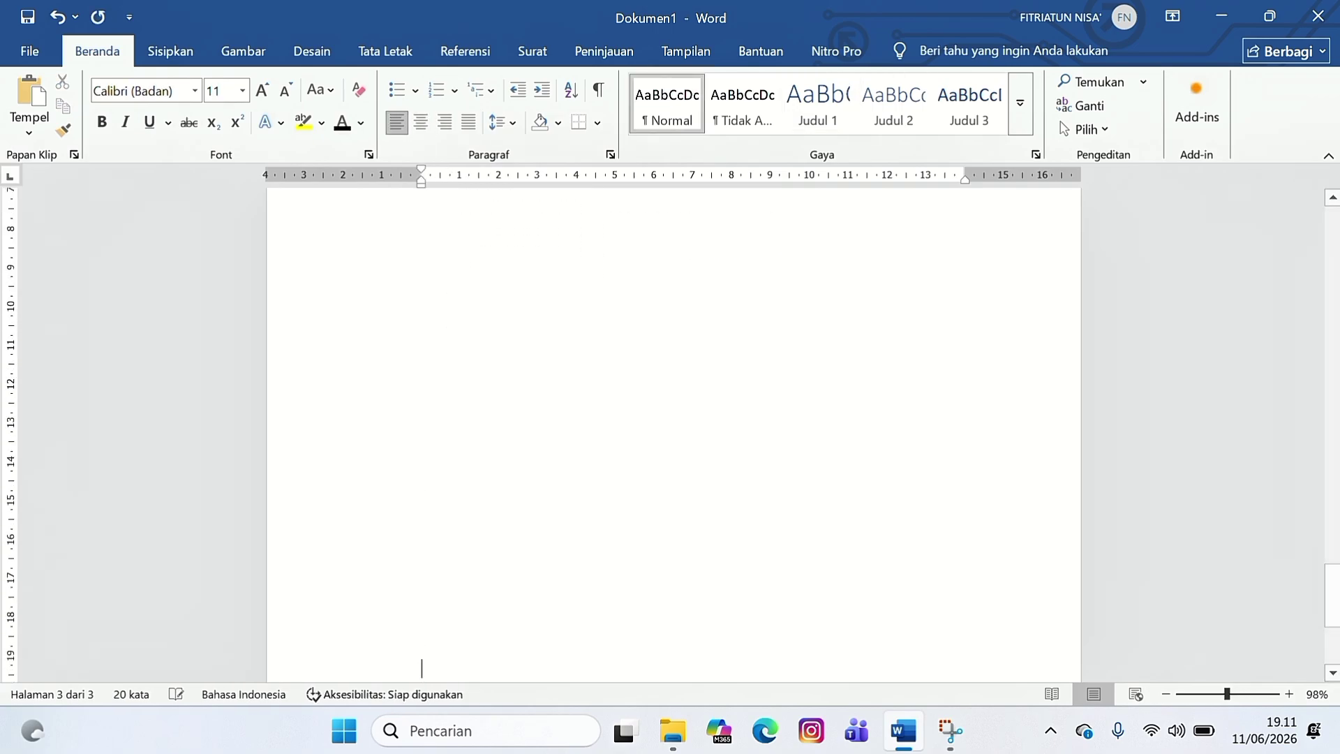
{"action": "key", "text": "Return"}
{"action": "key", "text": "Return"}
{"action": "key", "text": "Return"}
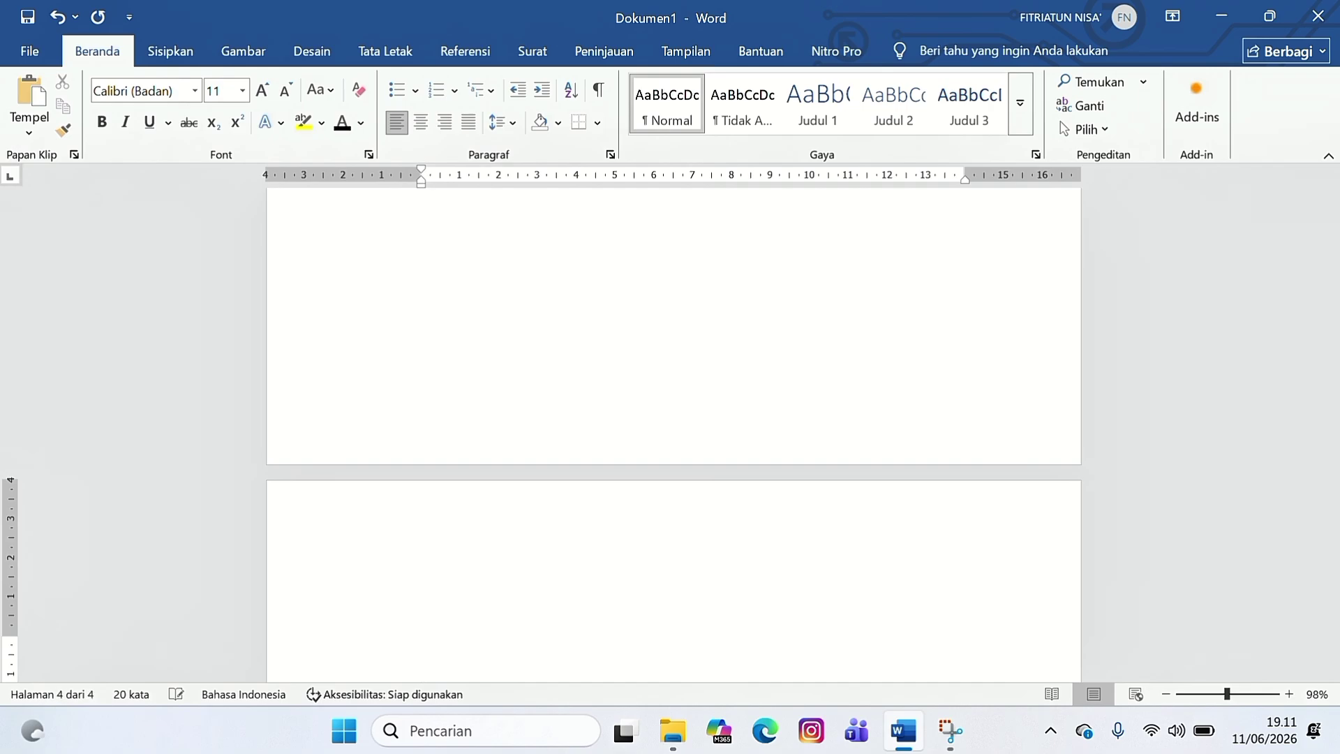
{"action": "key", "text": "BackSpace"}
{"action": "key", "text": "BackSpace"}
{"action": "key", "text": "BackSpace"}
{"action": "key", "text": "BackSpace"}
{"action": "key", "text": "BackSpace"}
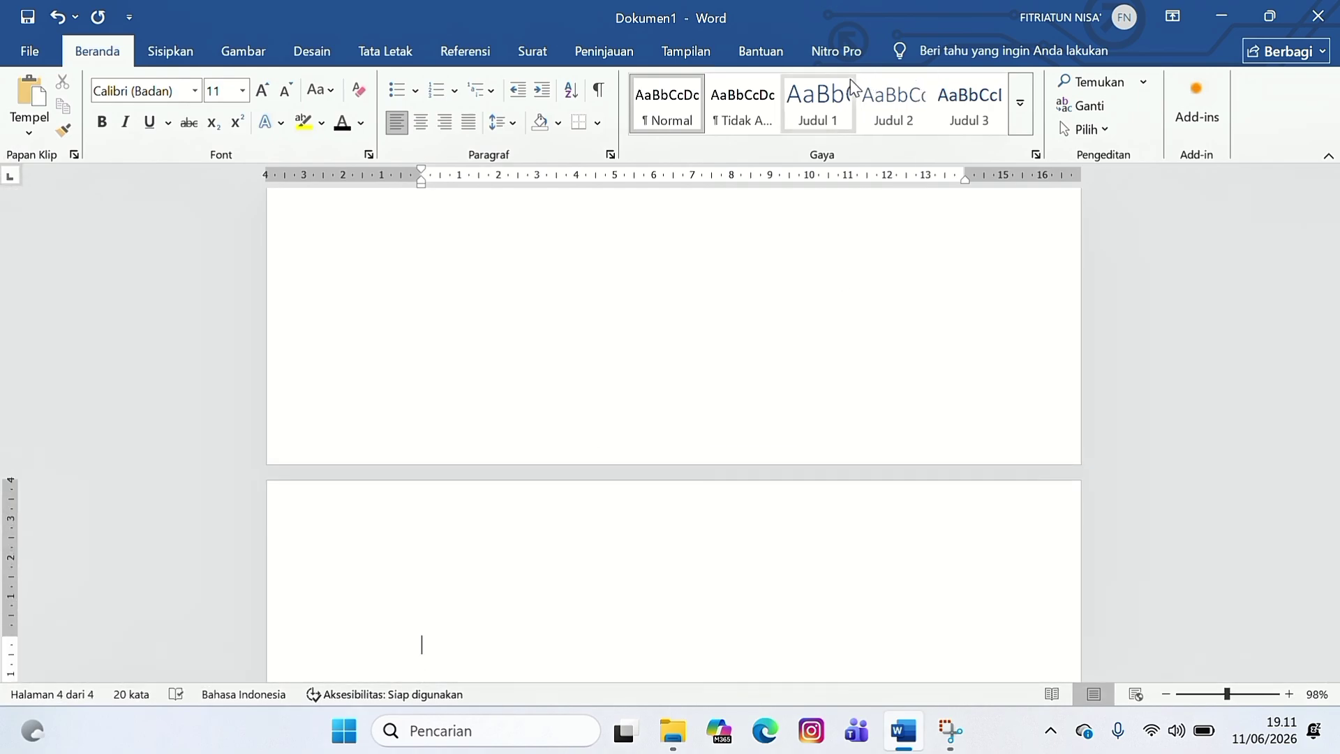
- Add the chapter heading "BAB 3 PENUTUP" in the Judul 1 style at the start of the fourth page
{"action": "left_click", "coordinate": [841, 106]}
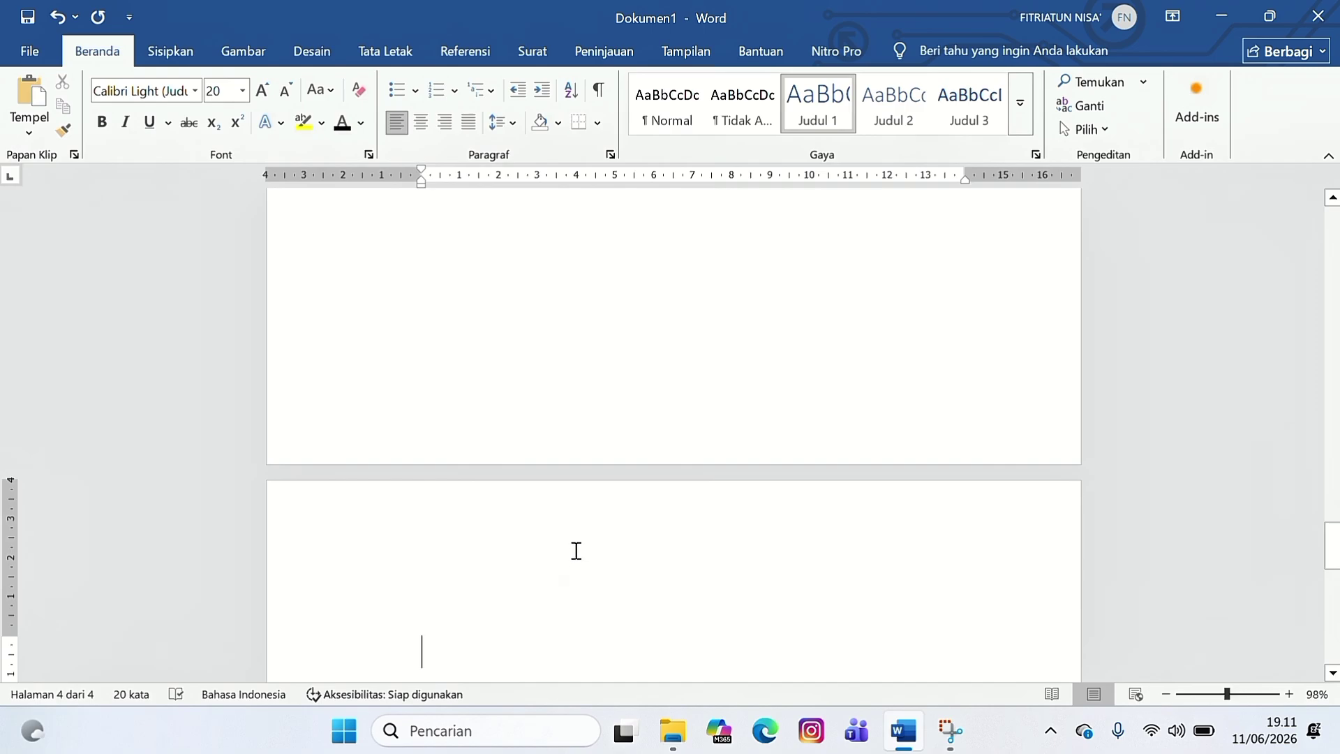
{"action": "type", "text": "BAB 3 "}
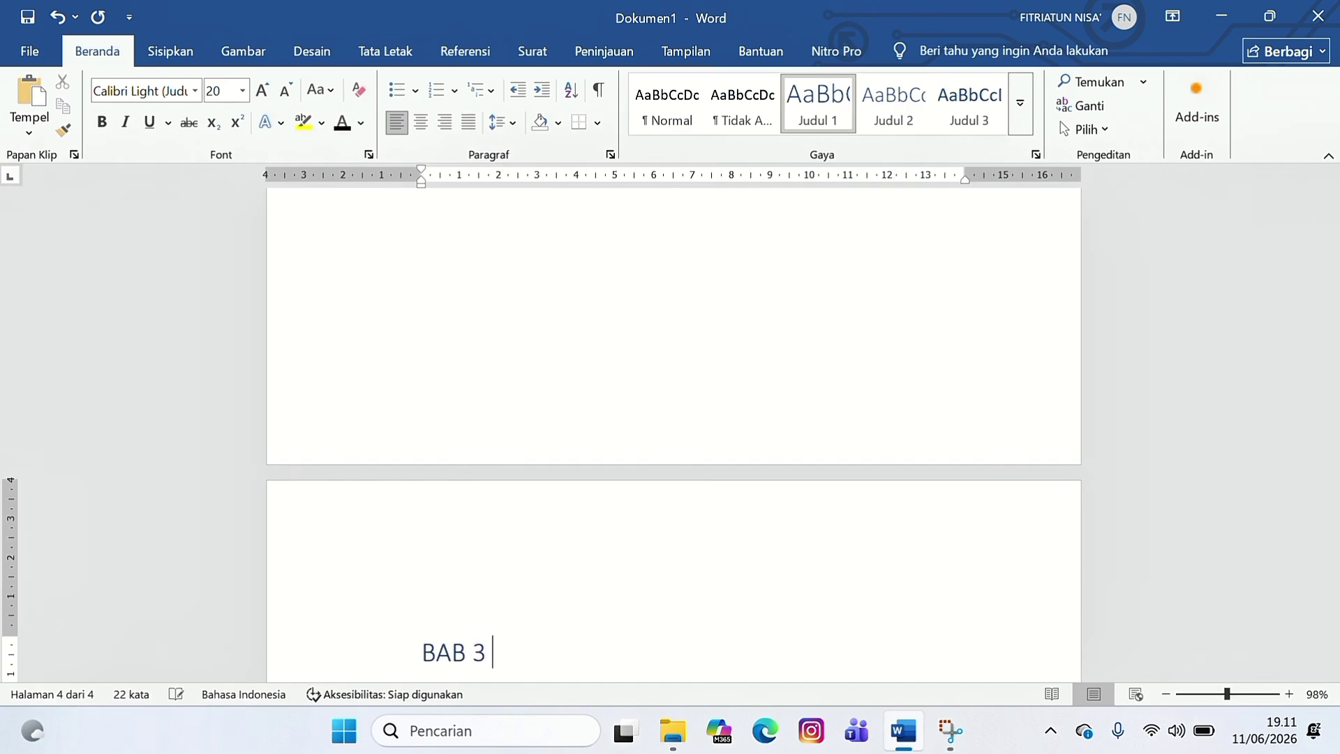
{"action": "type", "text": "PENUTU"}
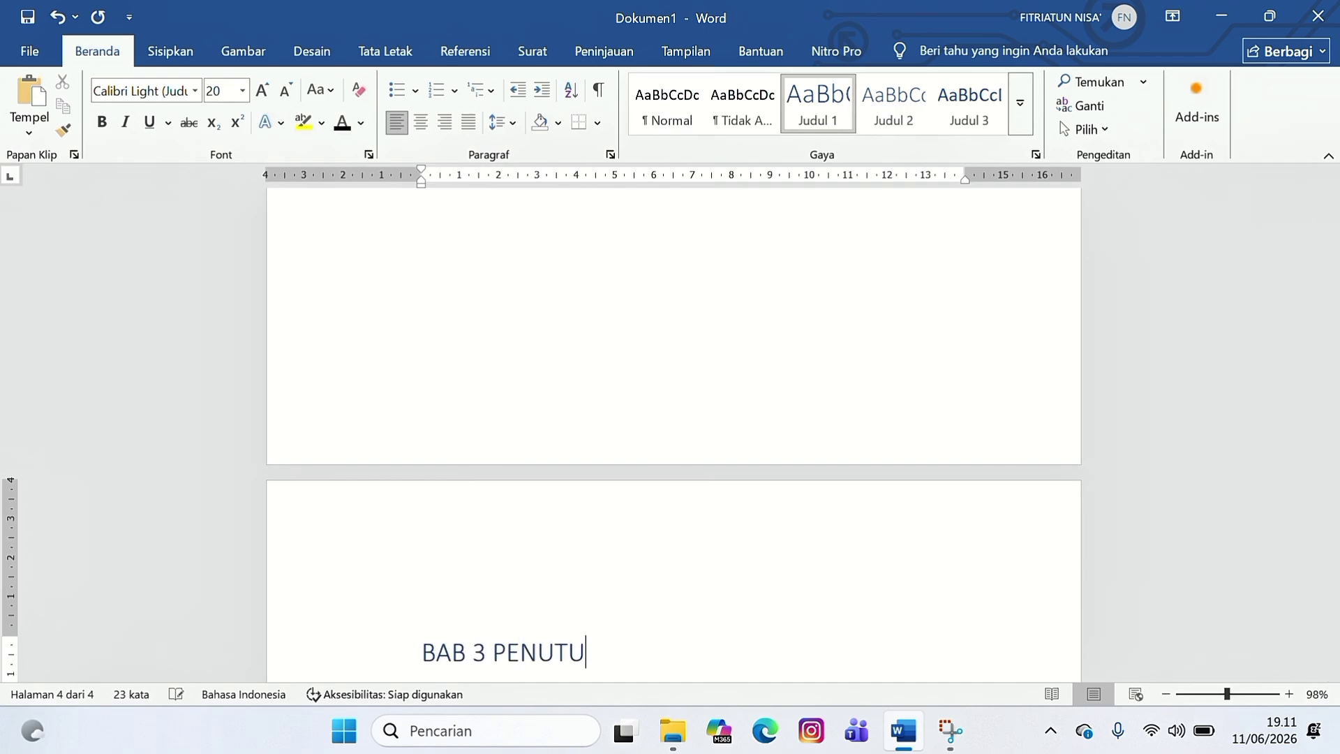
{"action": "type", "text": "P"}
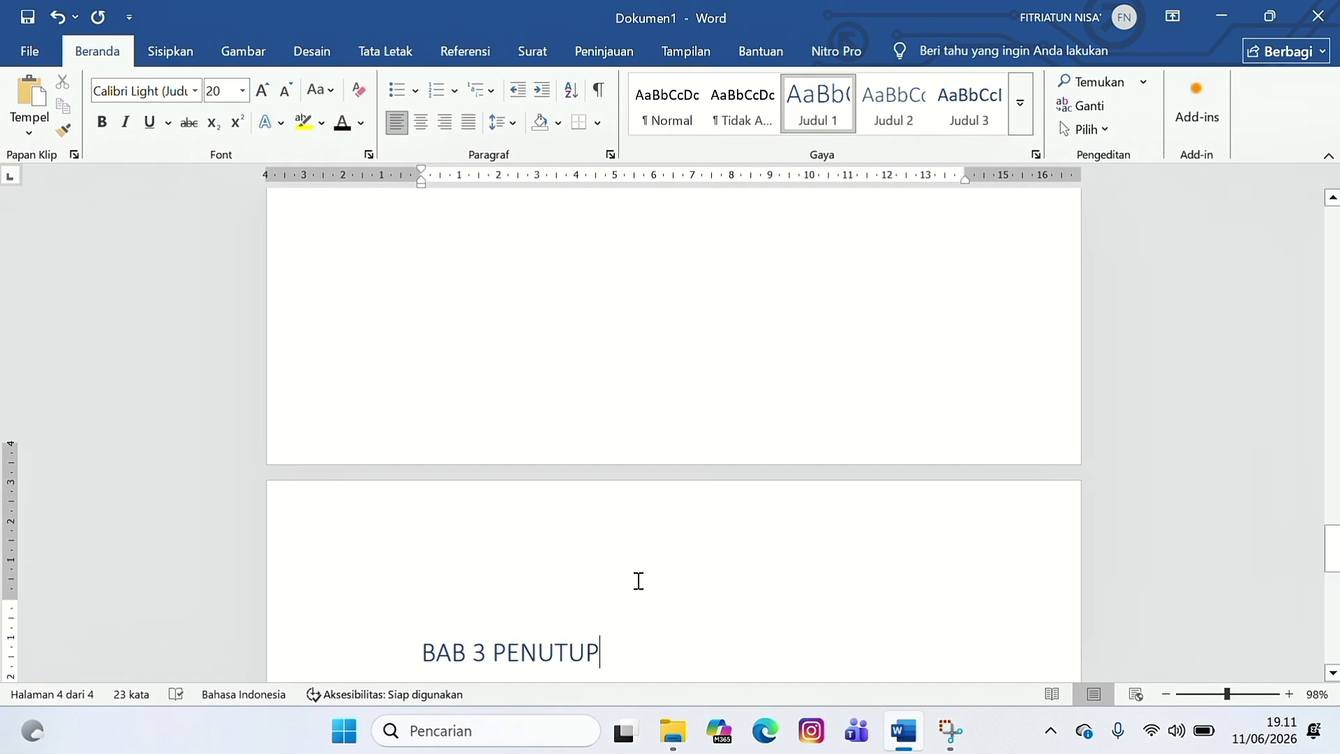
{"action": "scroll", "coordinate": [638, 581], "scroll_direction": "down", "scroll_amount": 3}
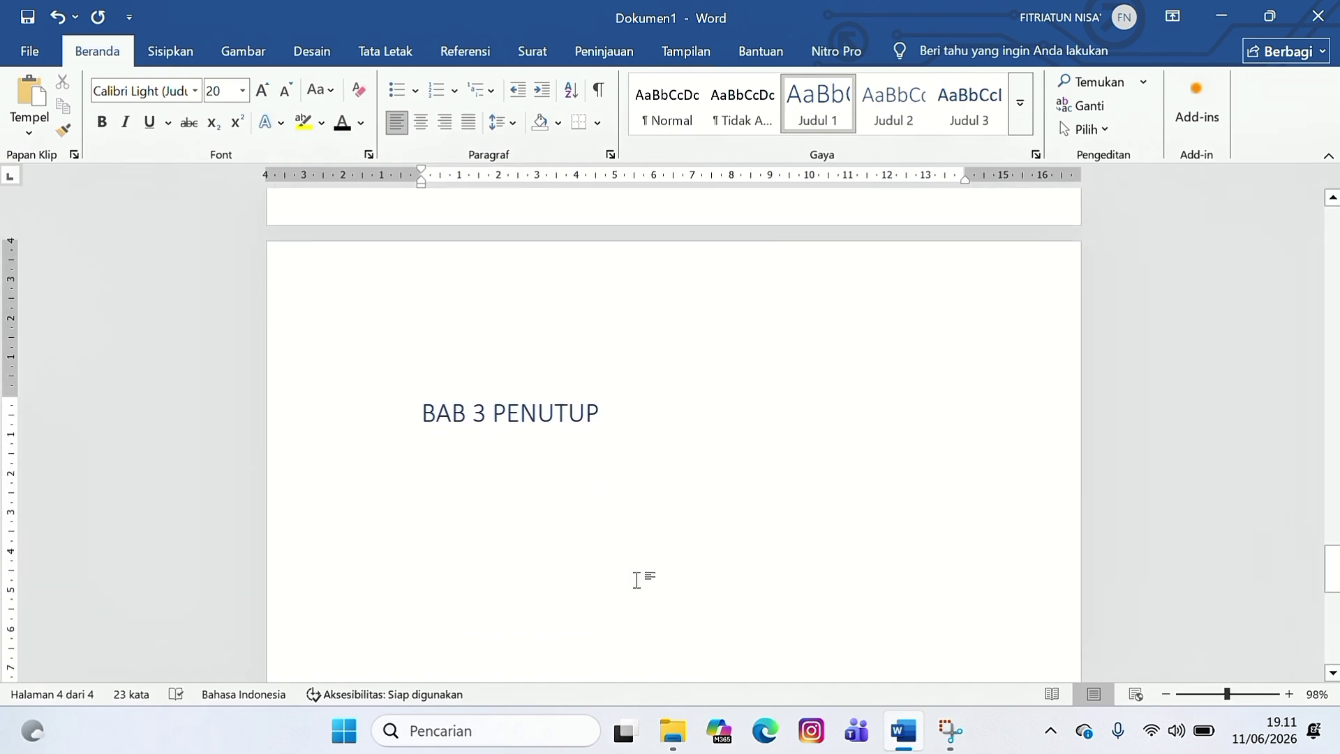
- Add the lettered subheadings "A. Kesimpulan" and "B. Saran" in the Judul 2 style below the BAB 3 heading
{"action": "key", "text": "Return"}
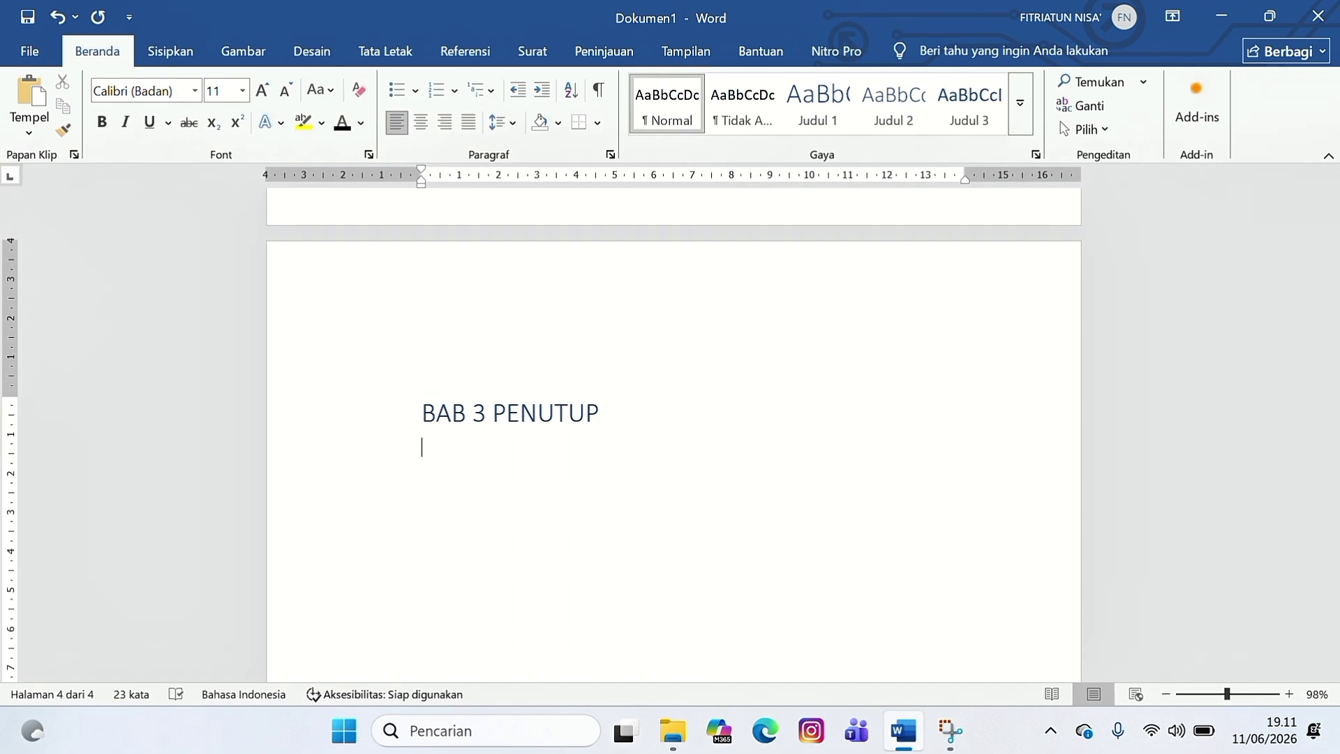
{"action": "left_click", "coordinate": [915, 106]}
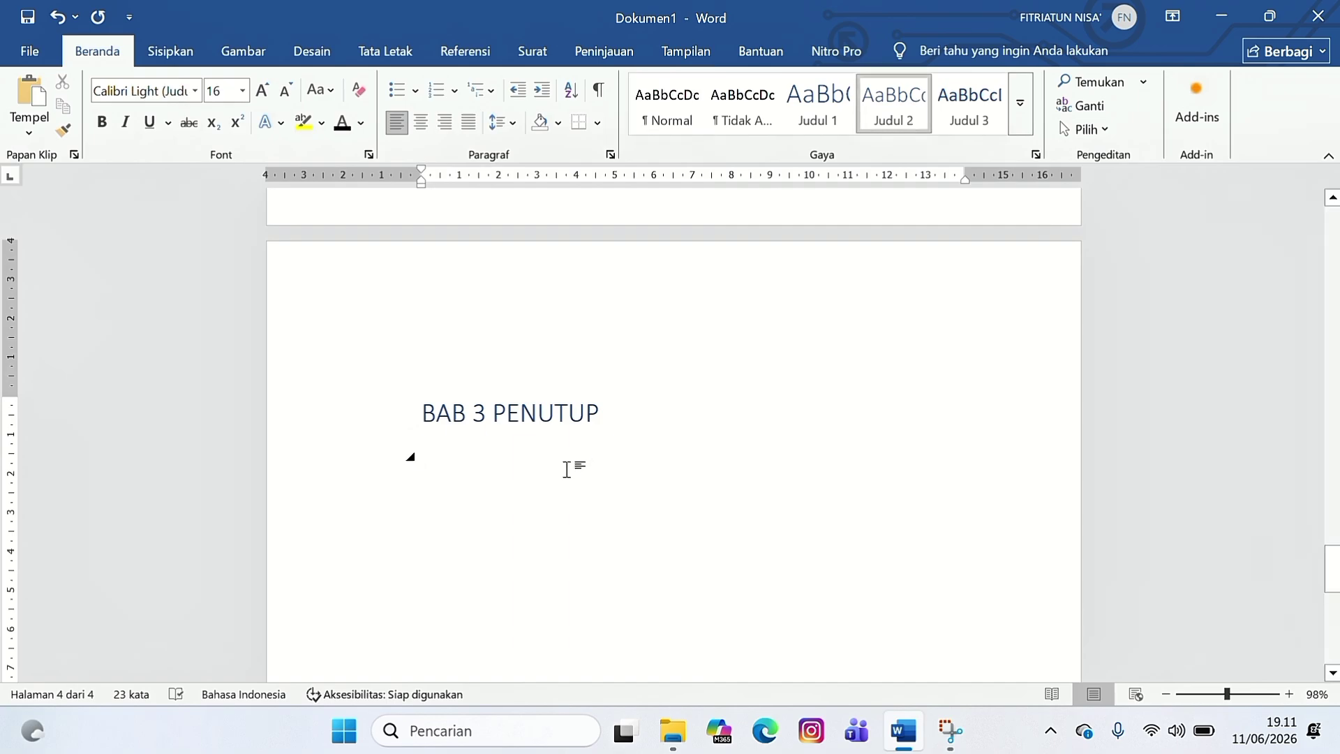
{"action": "type", "text": "A."}
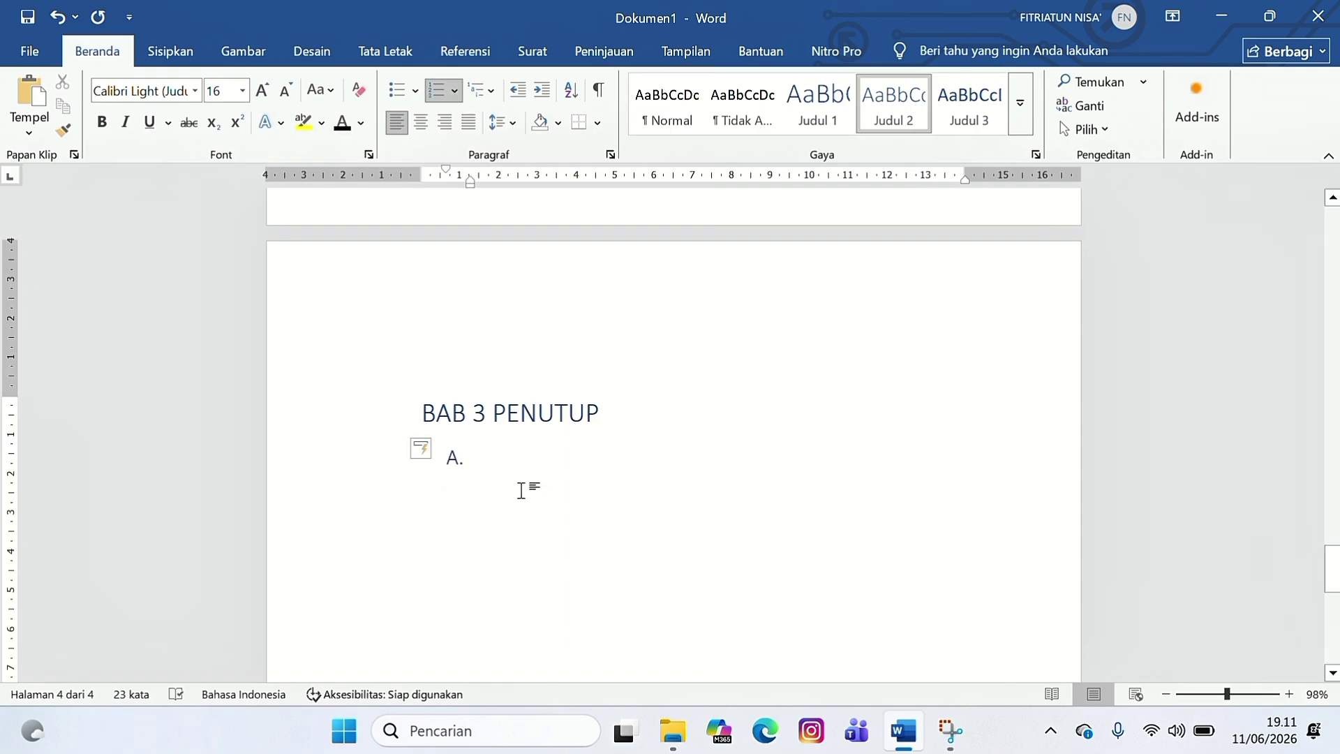
{"action": "type", "text": "ke"}
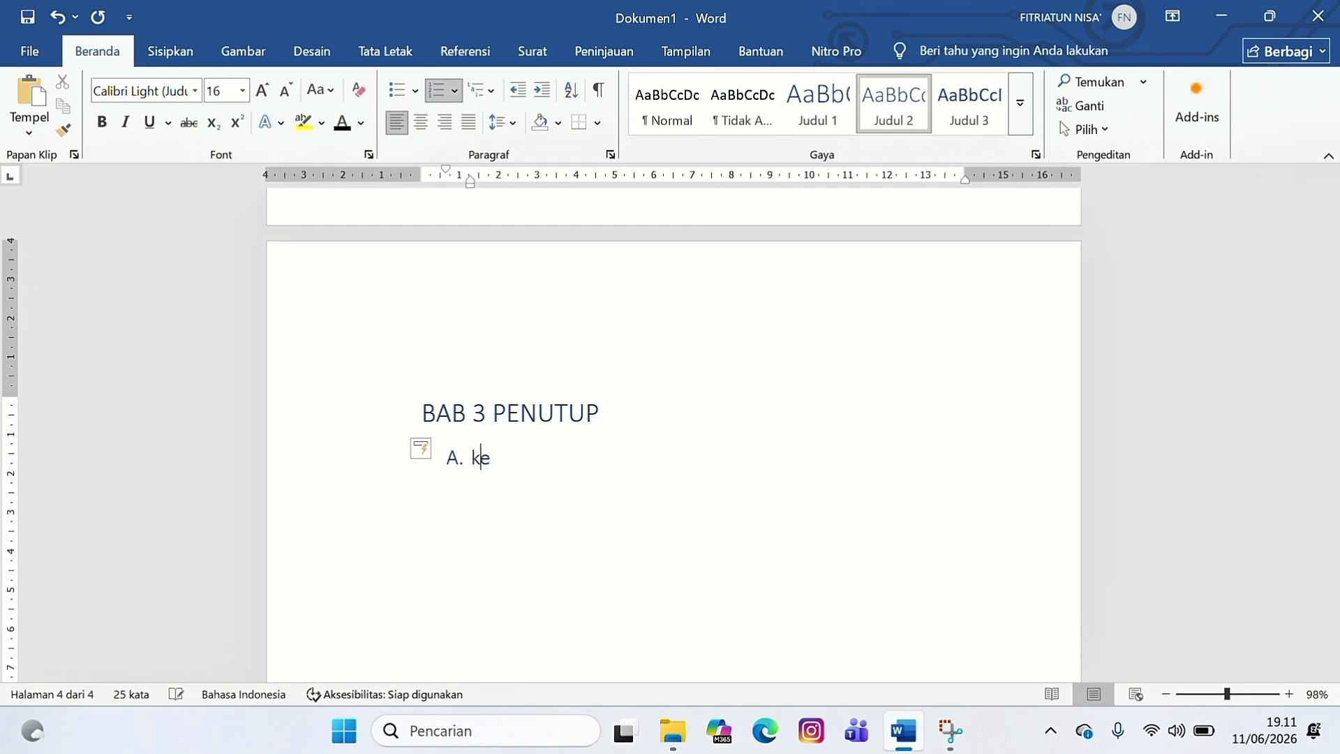
{"action": "type", "text": "simpulan"}
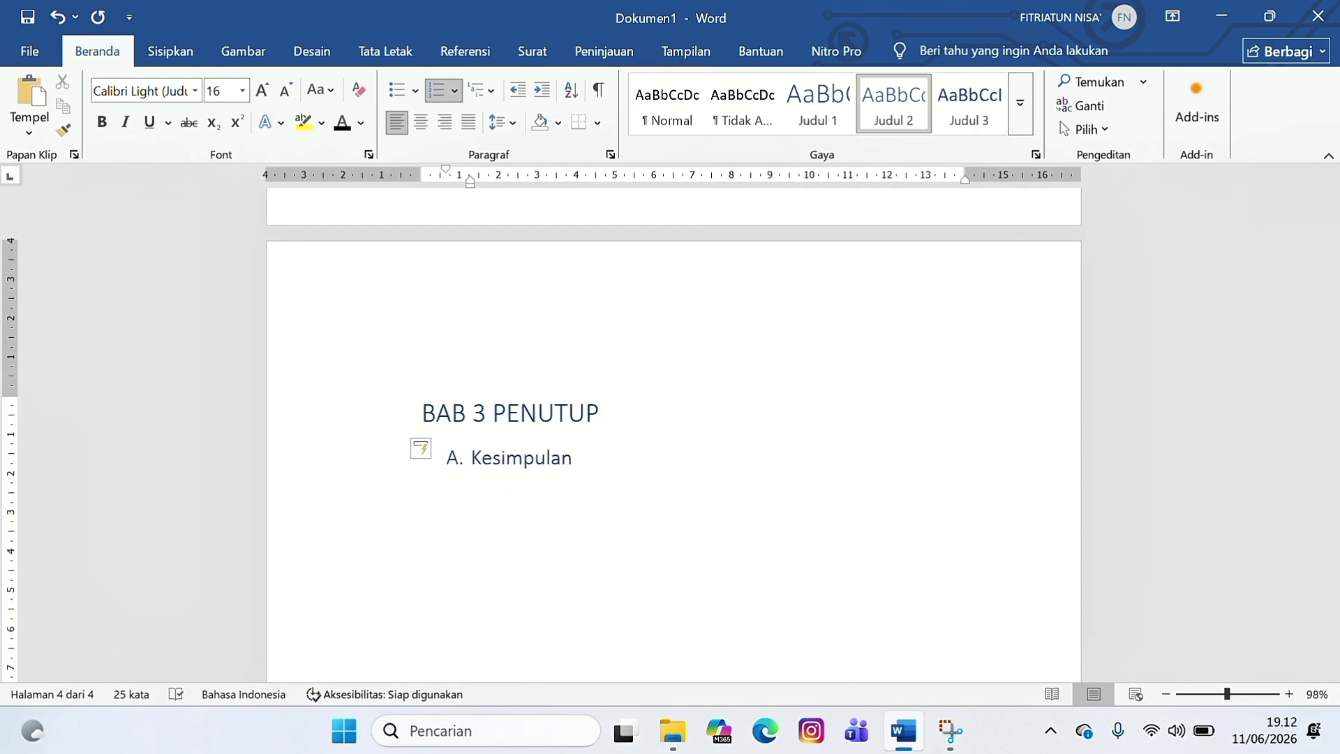
{"action": "key", "text": "Return"}
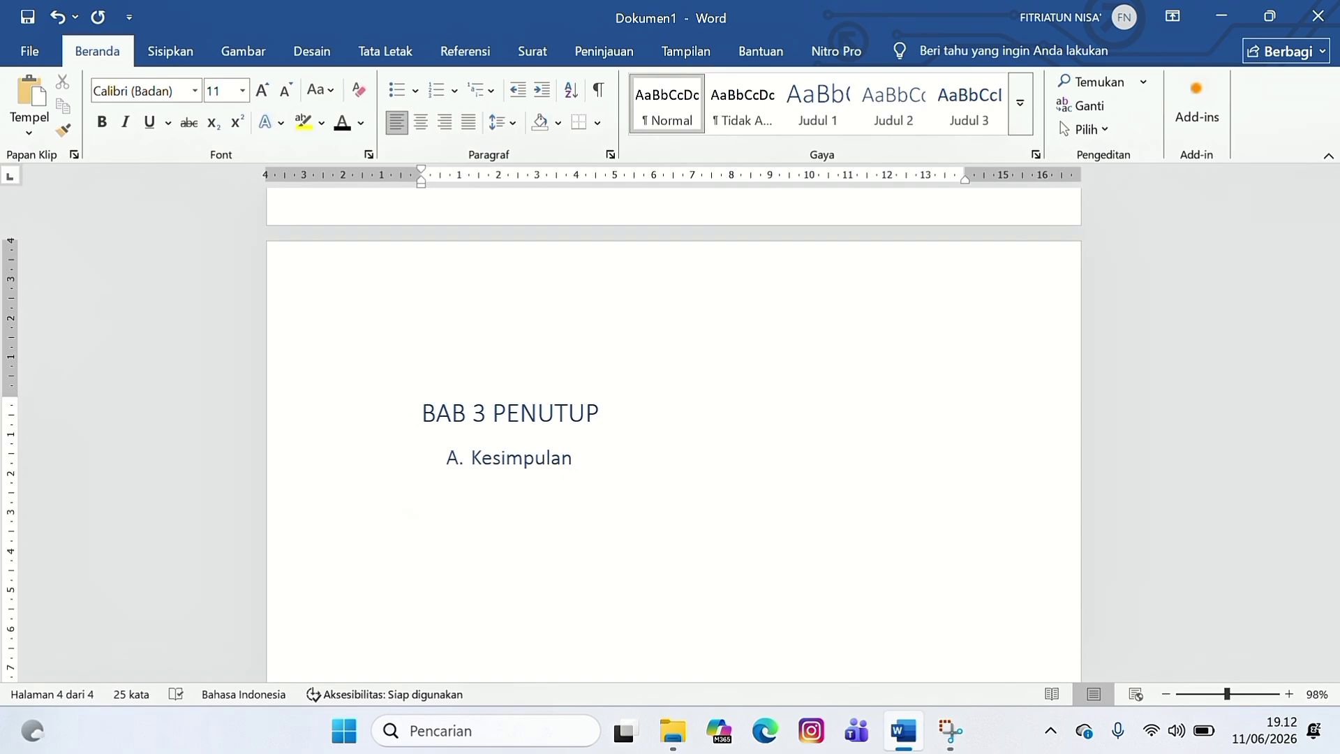
{"action": "left_click", "coordinate": [873, 119]}
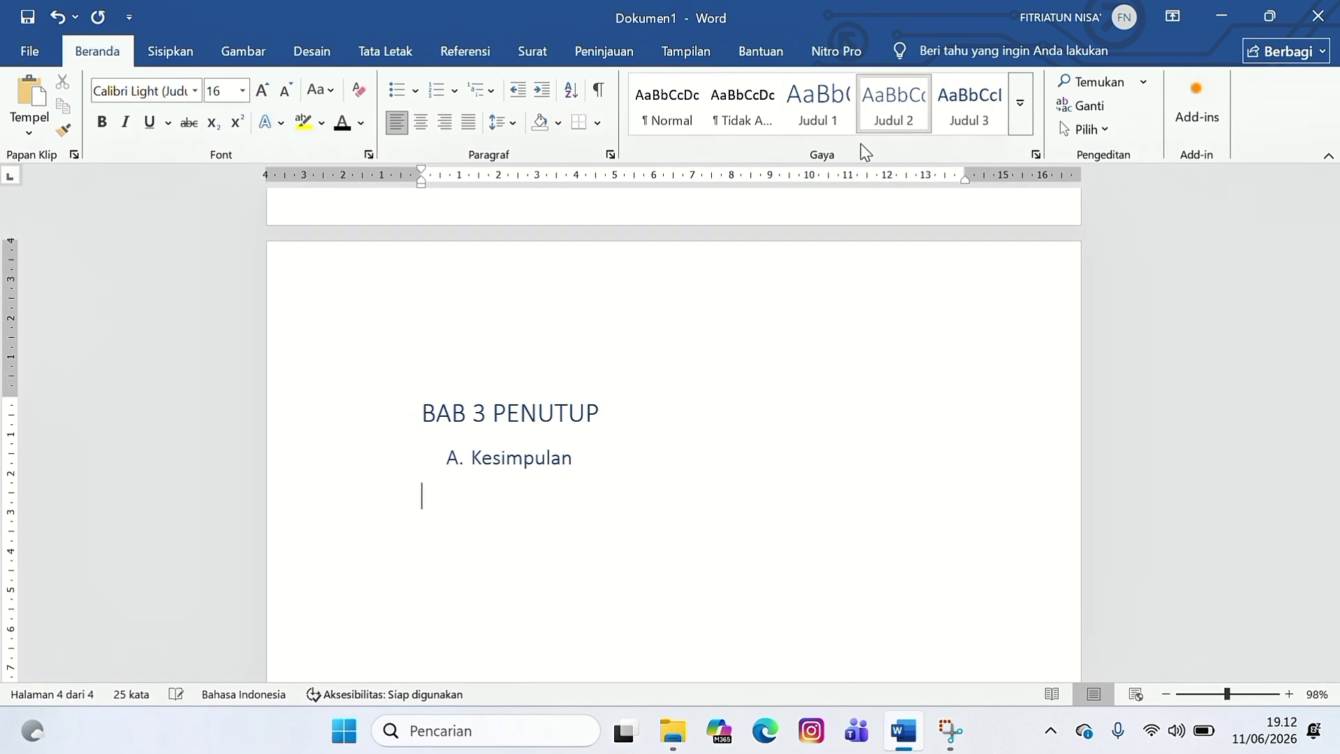
{"action": "type", "text": "B"}
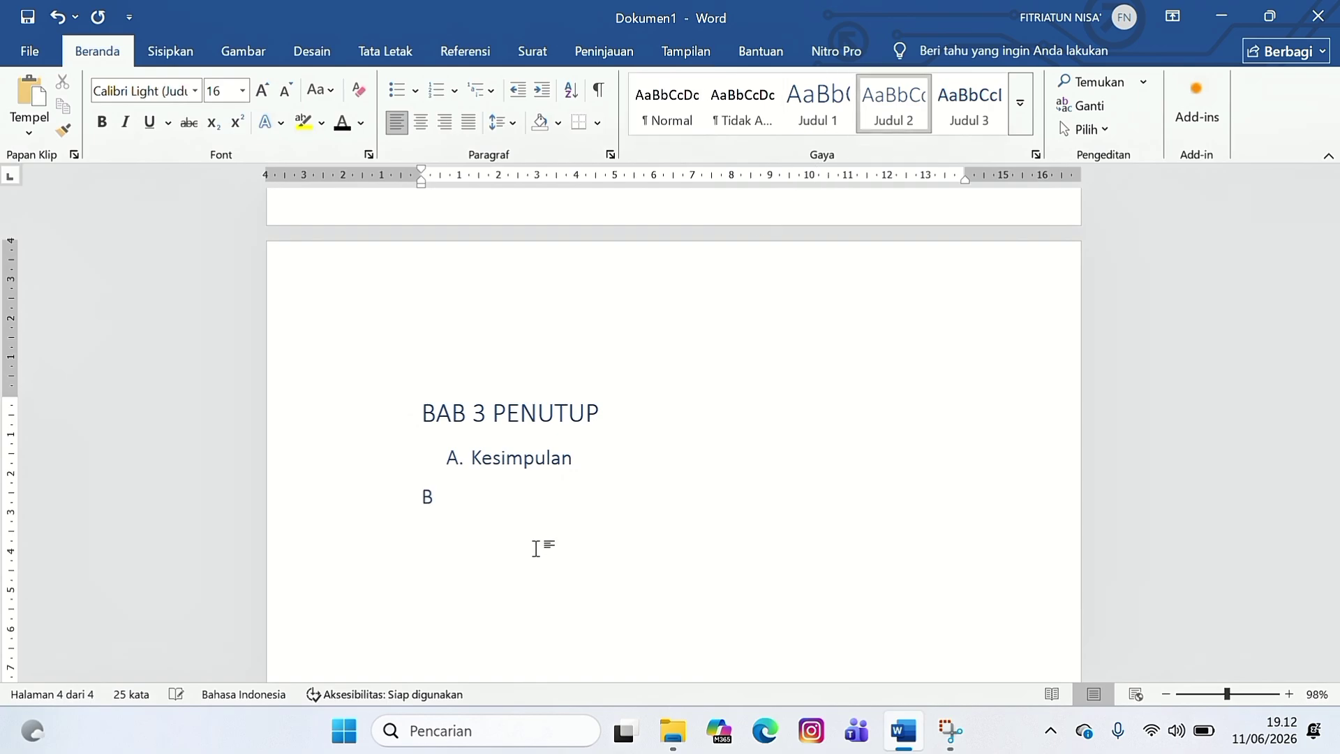
{"action": "type", "text": ". sara"}
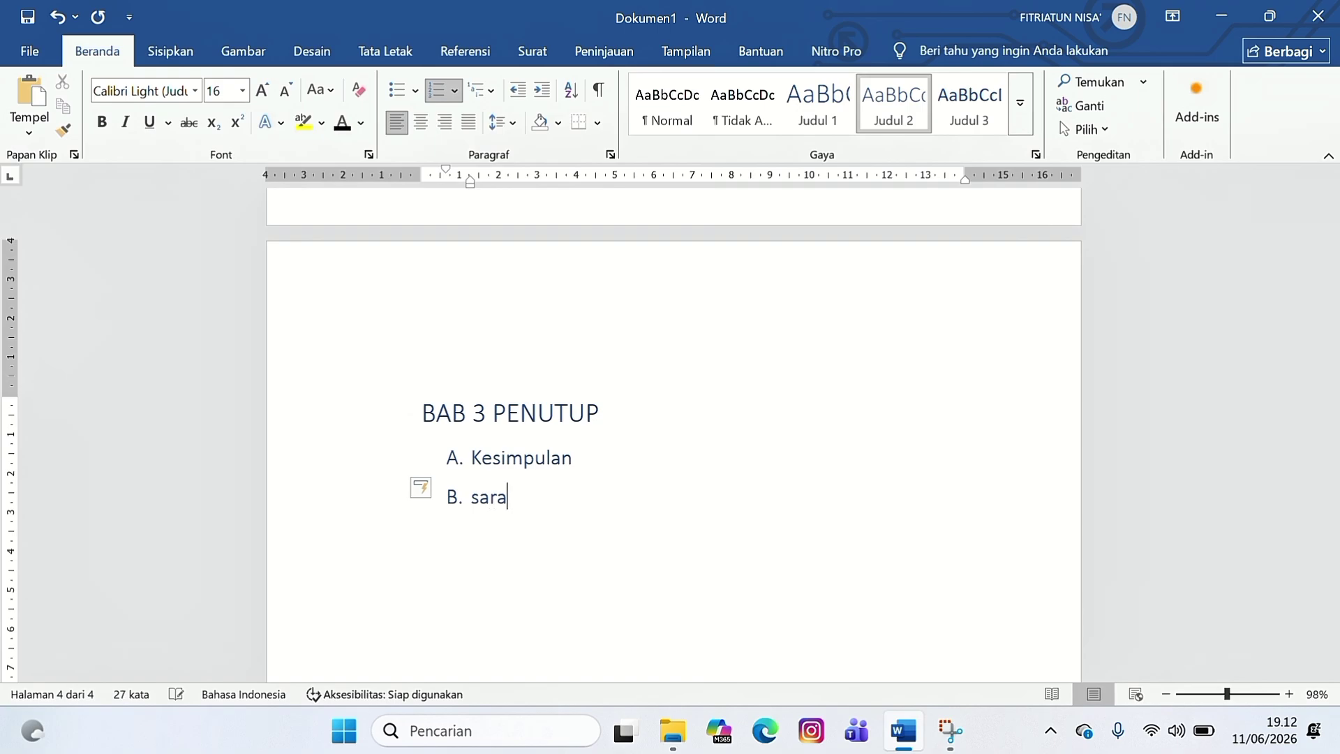
{"action": "type", "text": "n"}
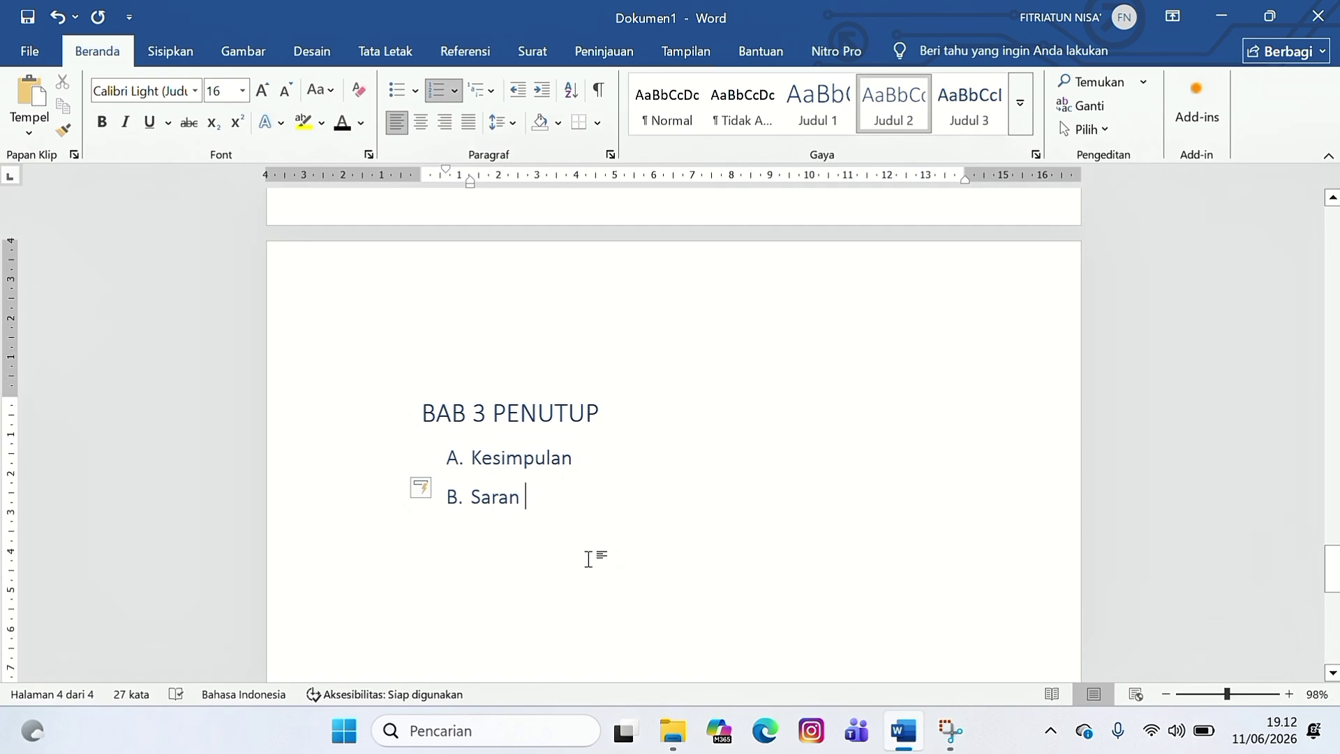
- Format the BAB 3 heading and its two subheadings in black Times New Roman with 1,5 line spacing
{"action": "left_click", "coordinate": [438, 415]}
{"action": "left_click_drag", "start_coordinate": [439, 419], "coordinate": [542, 508]}
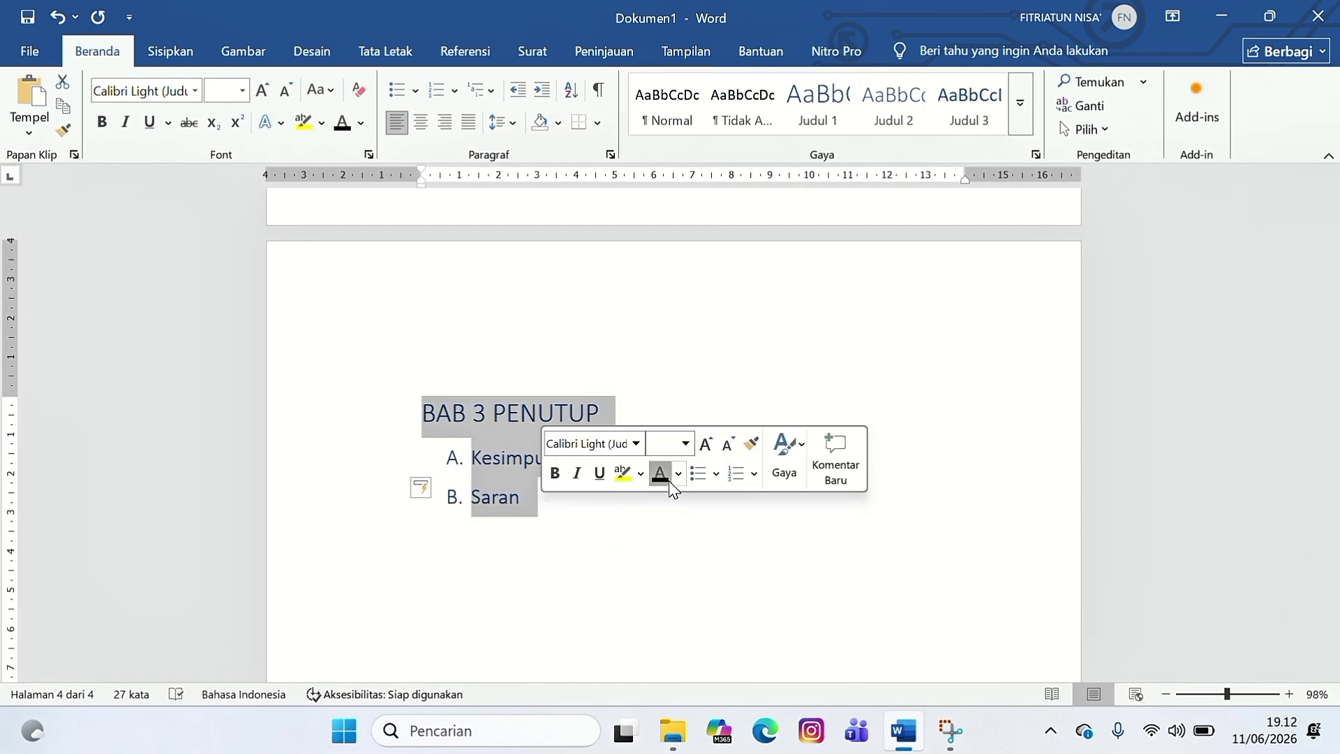
{"action": "left_click", "coordinate": [661, 475]}
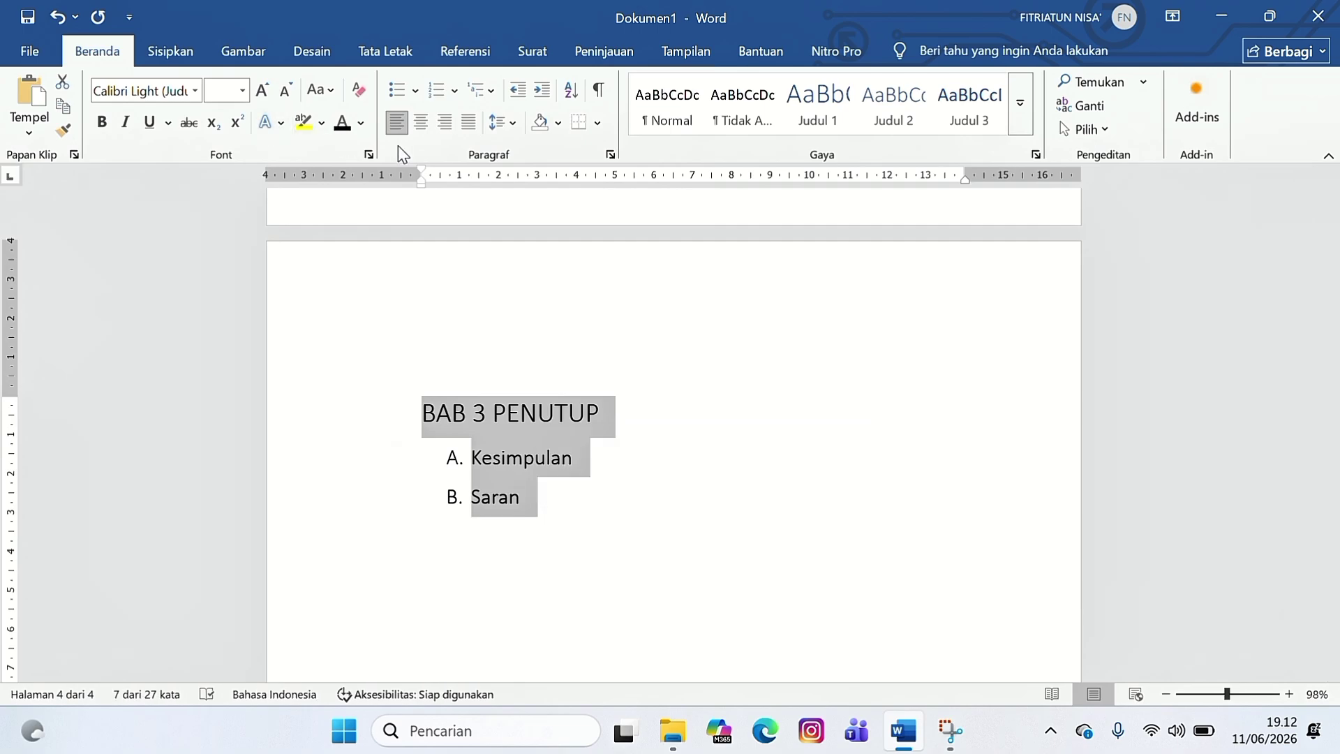
{"action": "left_click", "coordinate": [498, 122]}
{"action": "left_click", "coordinate": [539, 201]}
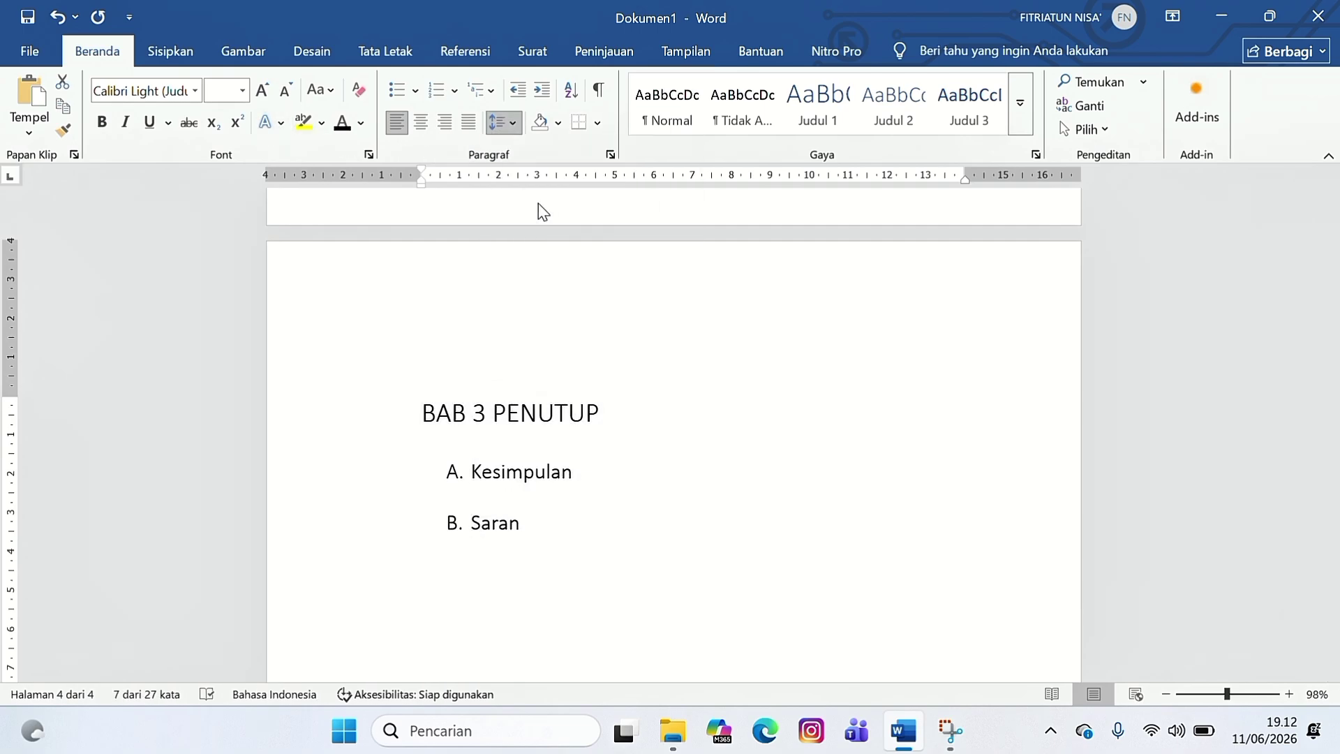
{"action": "left_click", "coordinate": [195, 90]}
{"action": "left_click", "coordinate": [181, 216]}
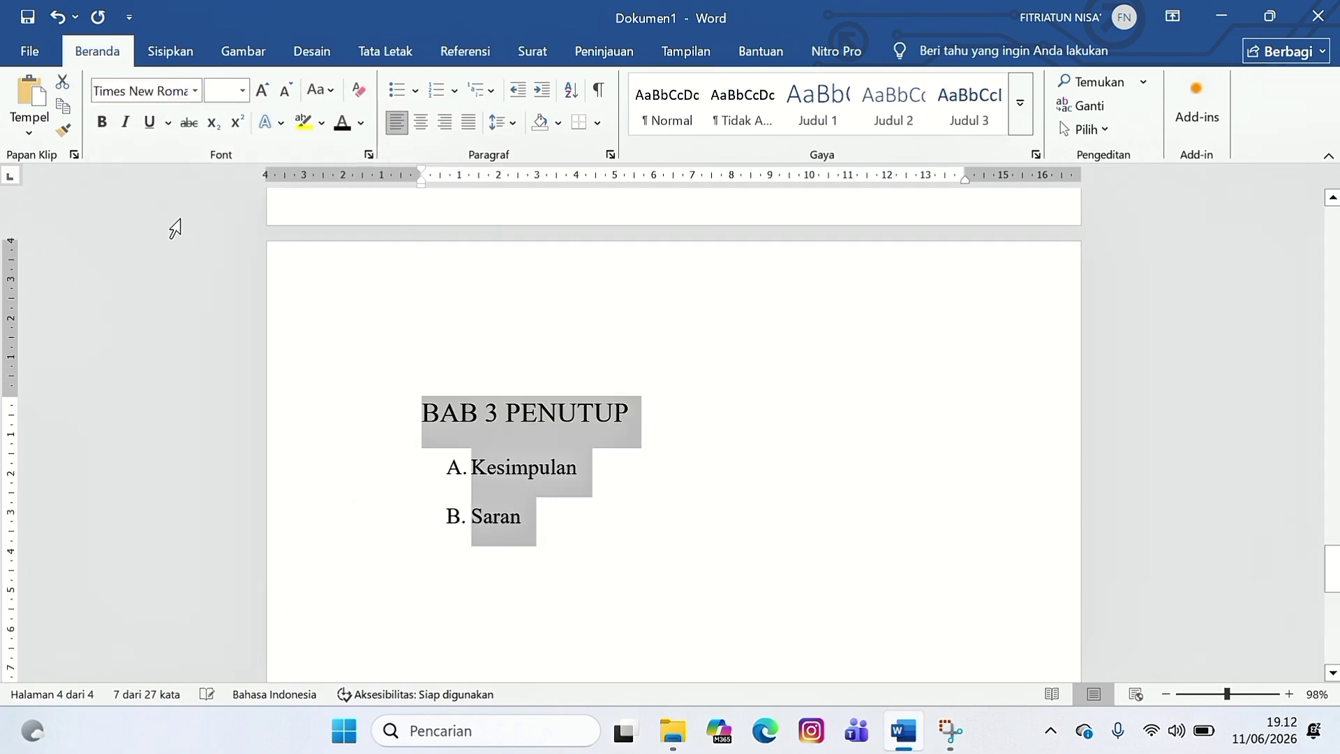
- Set the BAB 3 heading and its two subheadings to size 12 and center the heading "BAB 3 PENUTUP"
{"action": "left_click", "coordinate": [227, 91]}
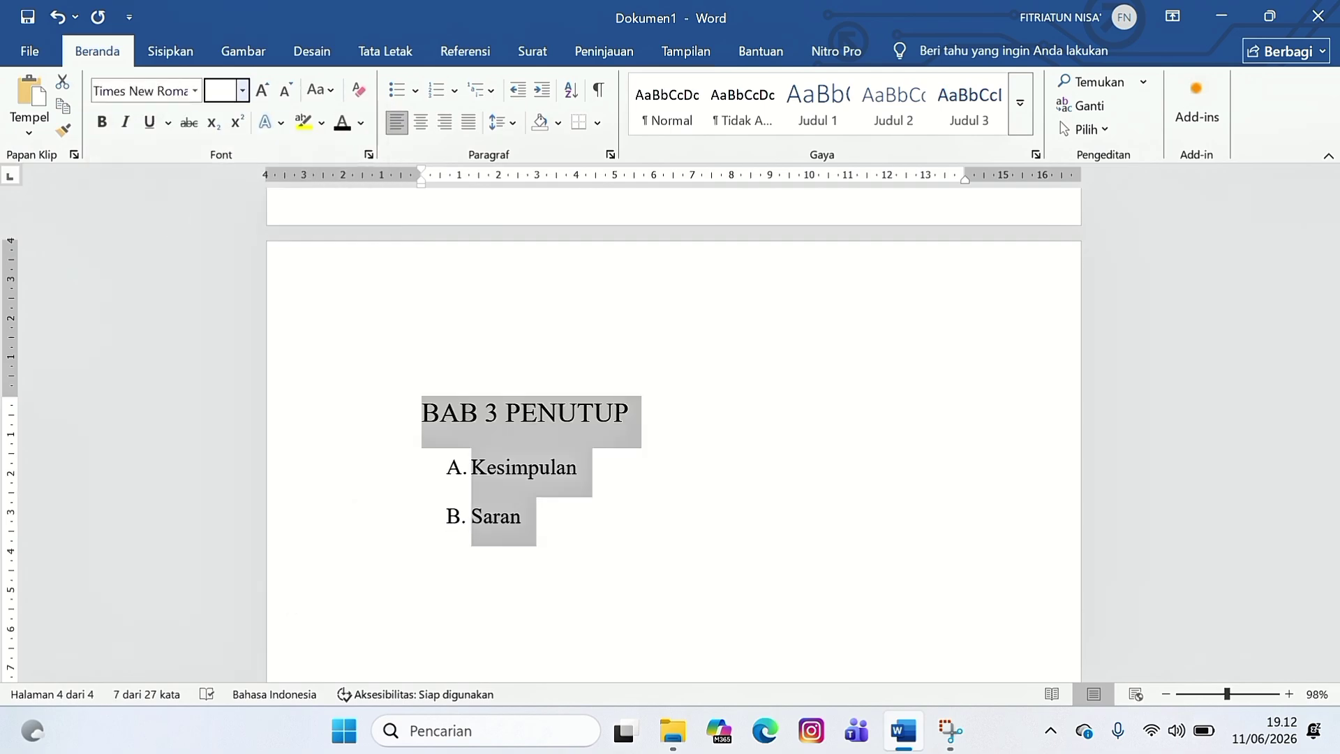
{"action": "left_click", "coordinate": [452, 379]}
{"action": "left_click_drag", "start_coordinate": [422, 412], "coordinate": [550, 408]}
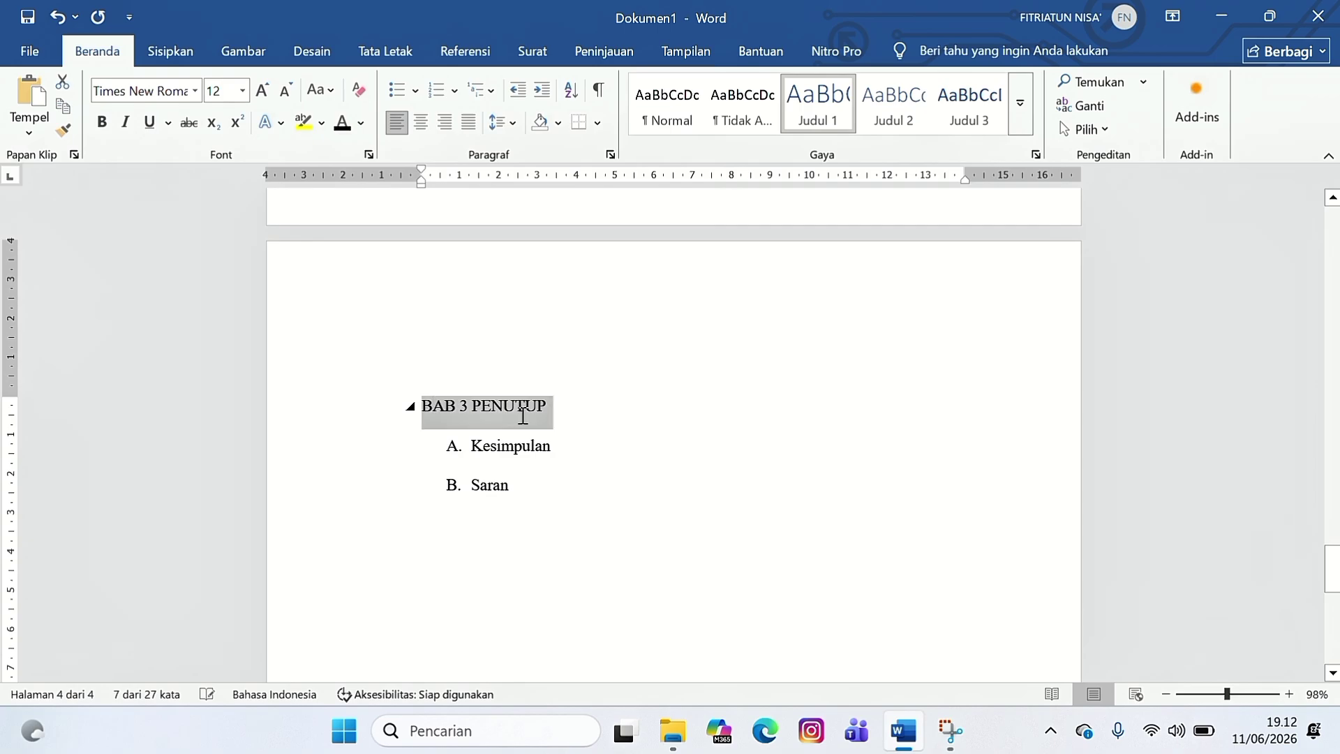
{"action": "left_click", "coordinate": [423, 127]}
{"action": "left_click", "coordinate": [696, 537]}
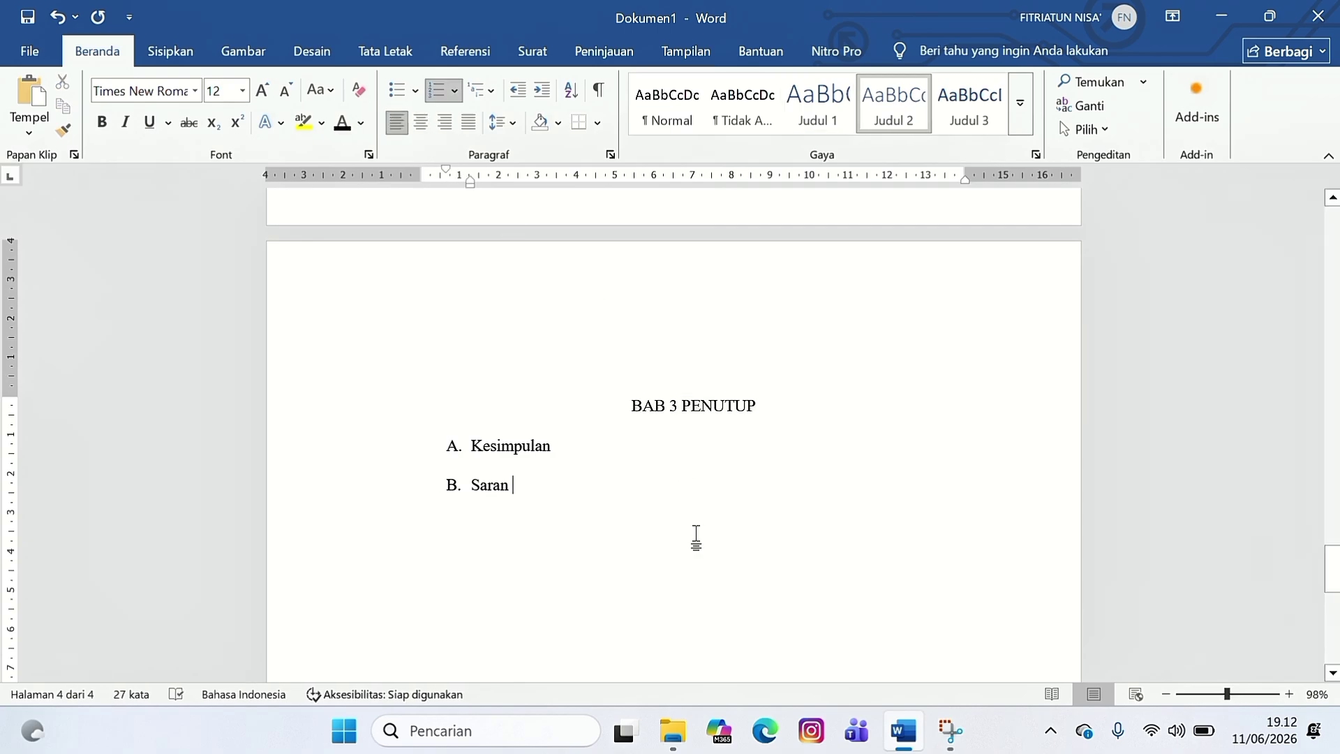
- Add blank lines below "B. Saran" to start a fifth page and enter the heading "DAFTAR PUSTAKA" there in the Judul 1 style
{"action": "key", "text": "Return"}
{"action": "key", "text": "Return"}
{"action": "key", "text": "Return"}
{"action": "key", "text": "Return"}
{"action": "key", "text": "Return"}
{"action": "key", "text": "Return"}
{"action": "key", "text": "Return"}
{"action": "key", "text": "Return"}
{"action": "key", "text": "Return"}
{"action": "key", "text": "Return"}
{"action": "key", "text": "Return"}
{"action": "key", "text": "Return"}
{"action": "key", "text": "Return"}
{"action": "key", "text": "Return"}
{"action": "key", "text": "Return"}
{"action": "key", "text": "Return"}
{"action": "key", "text": "Return"}
{"action": "key", "text": "Return"}
{"action": "key", "text": "Return"}
{"action": "key", "text": "Return"}
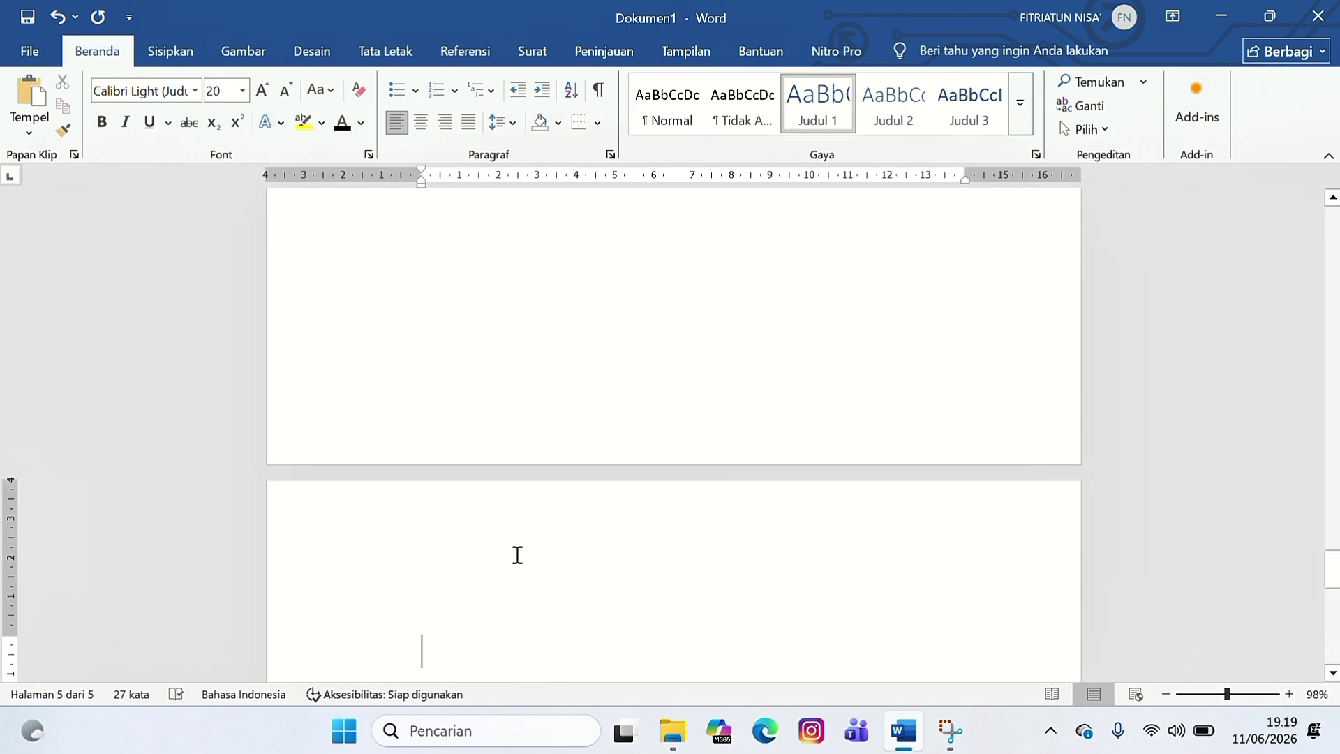
{"action": "type", "text": "DAF"}
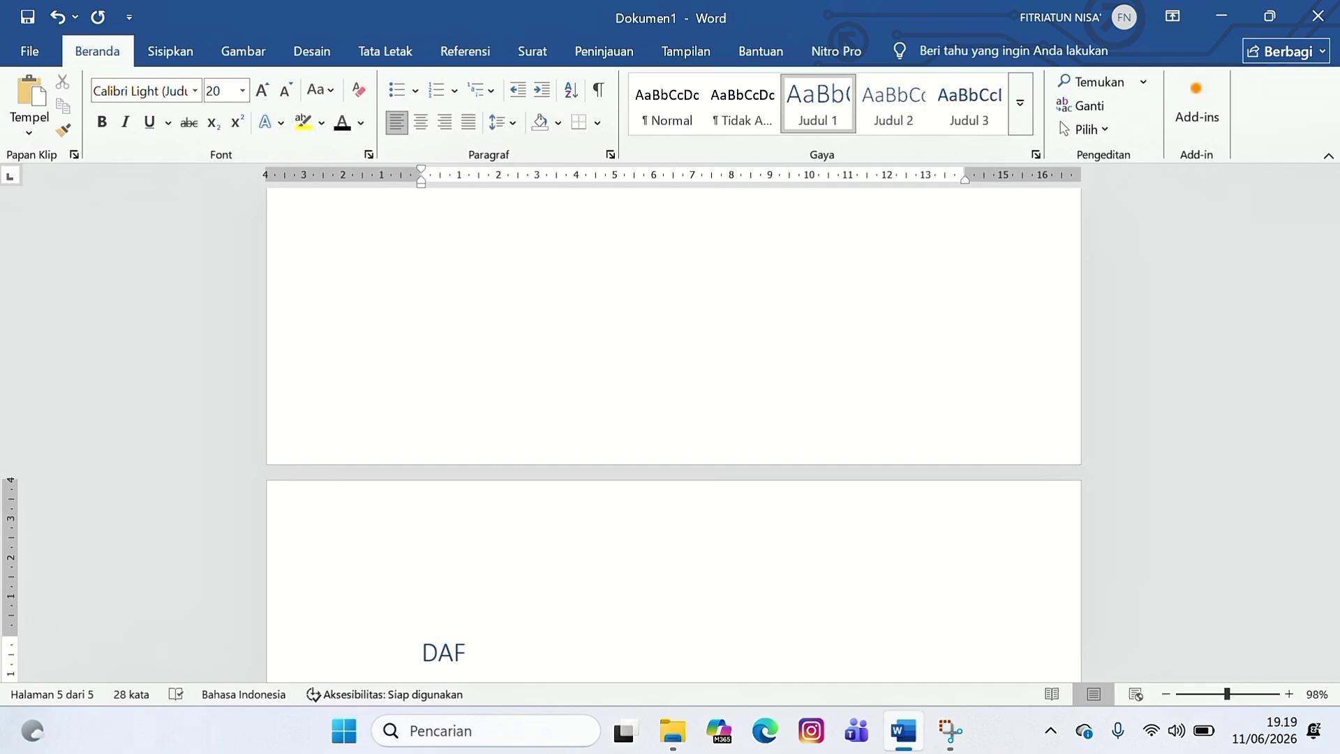
{"action": "type", "text": "TAR PUSTAKA"}
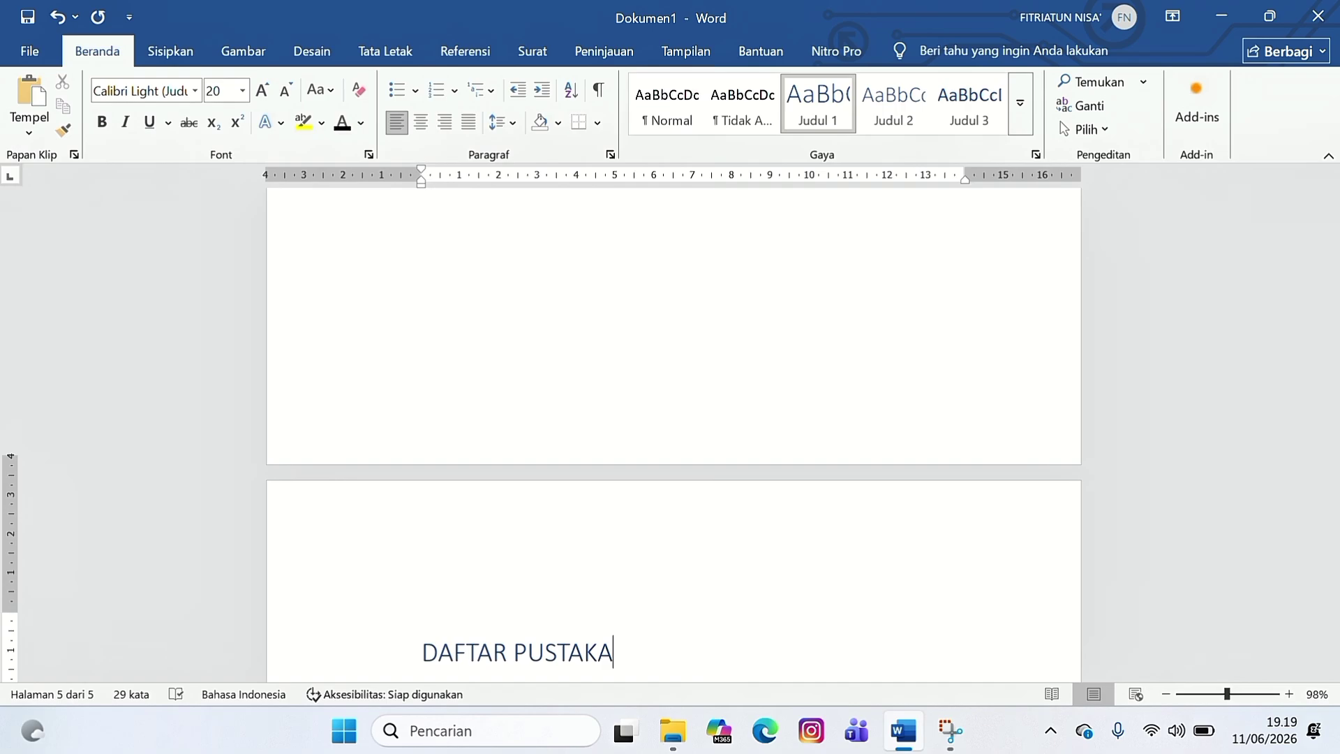
- Set the "DAFTAR PUSTAKA" heading to Times New Roman, size 12
{"action": "scroll", "coordinate": [331, 637], "scroll_direction": "down", "scroll_amount": 2}
{"action": "left_click_drag", "start_coordinate": [424, 515], "coordinate": [627, 517]}
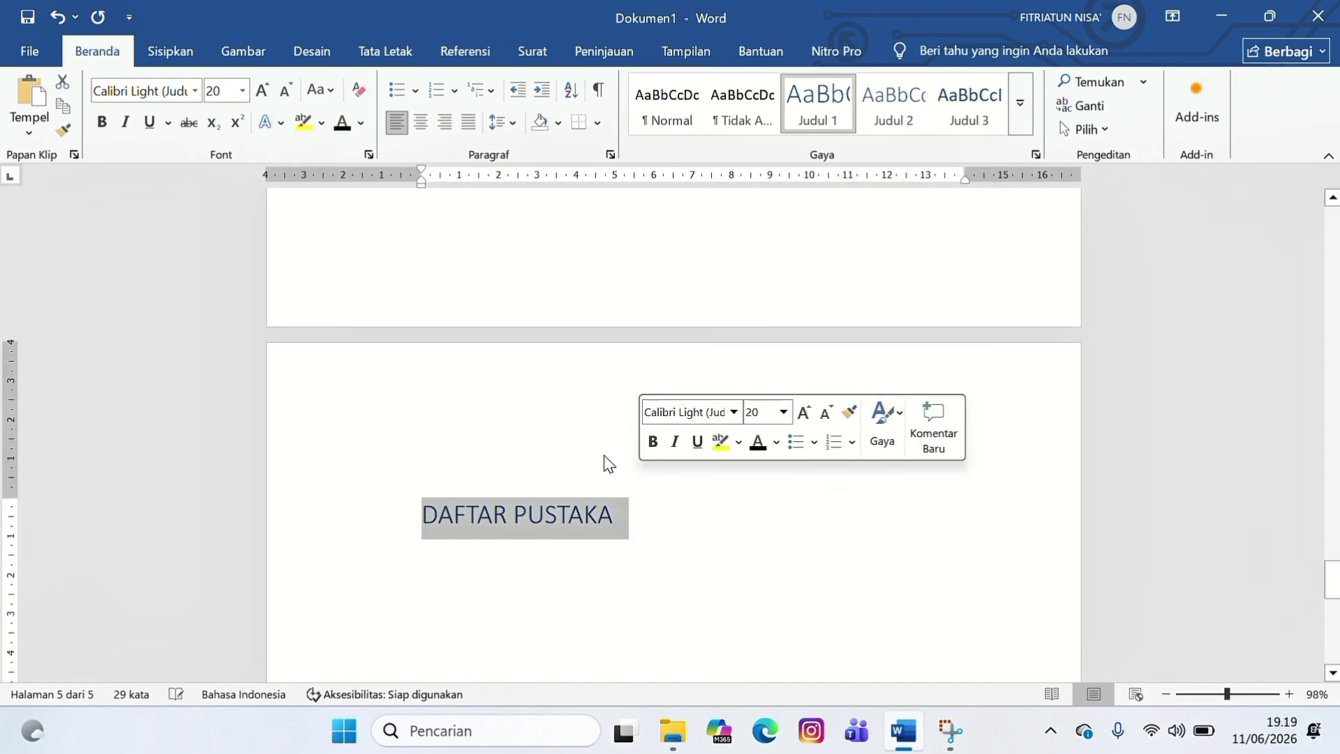
{"action": "left_click", "coordinate": [196, 90]}
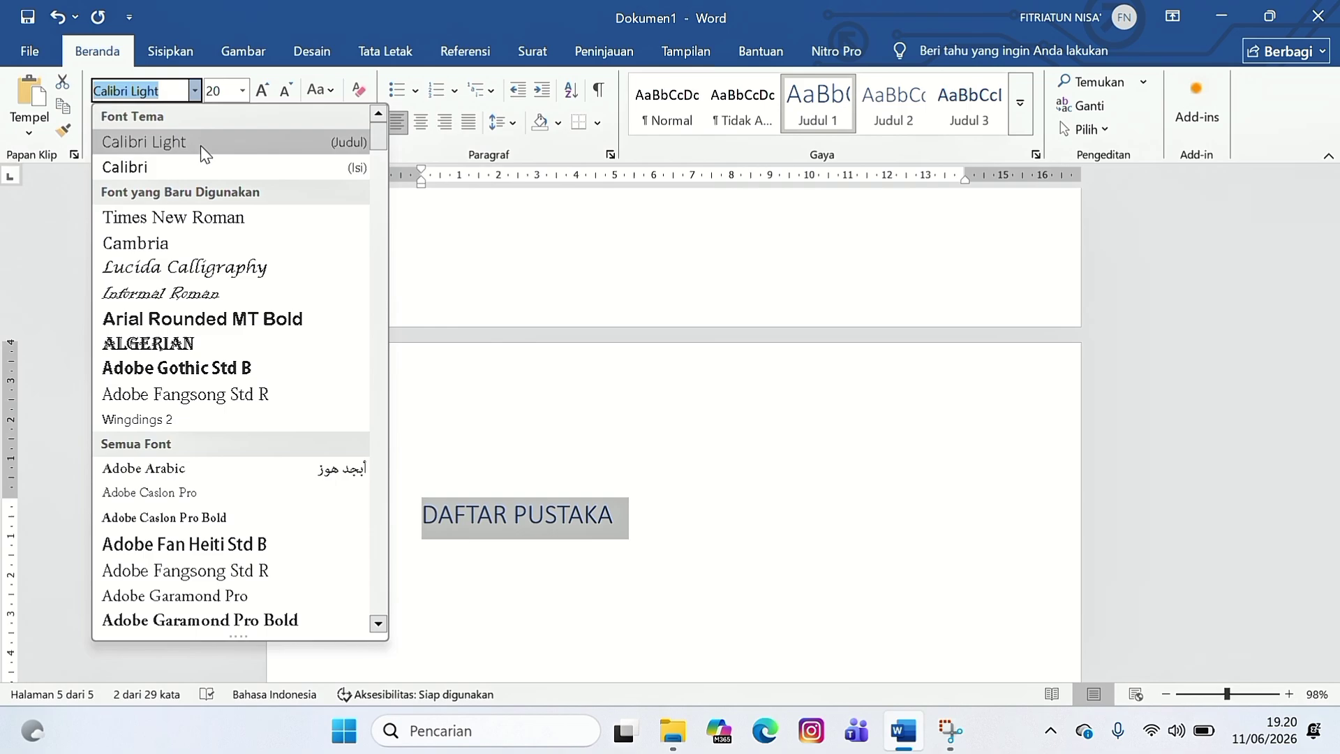
{"action": "left_click", "coordinate": [219, 216]}
{"action": "left_click", "coordinate": [220, 99]}
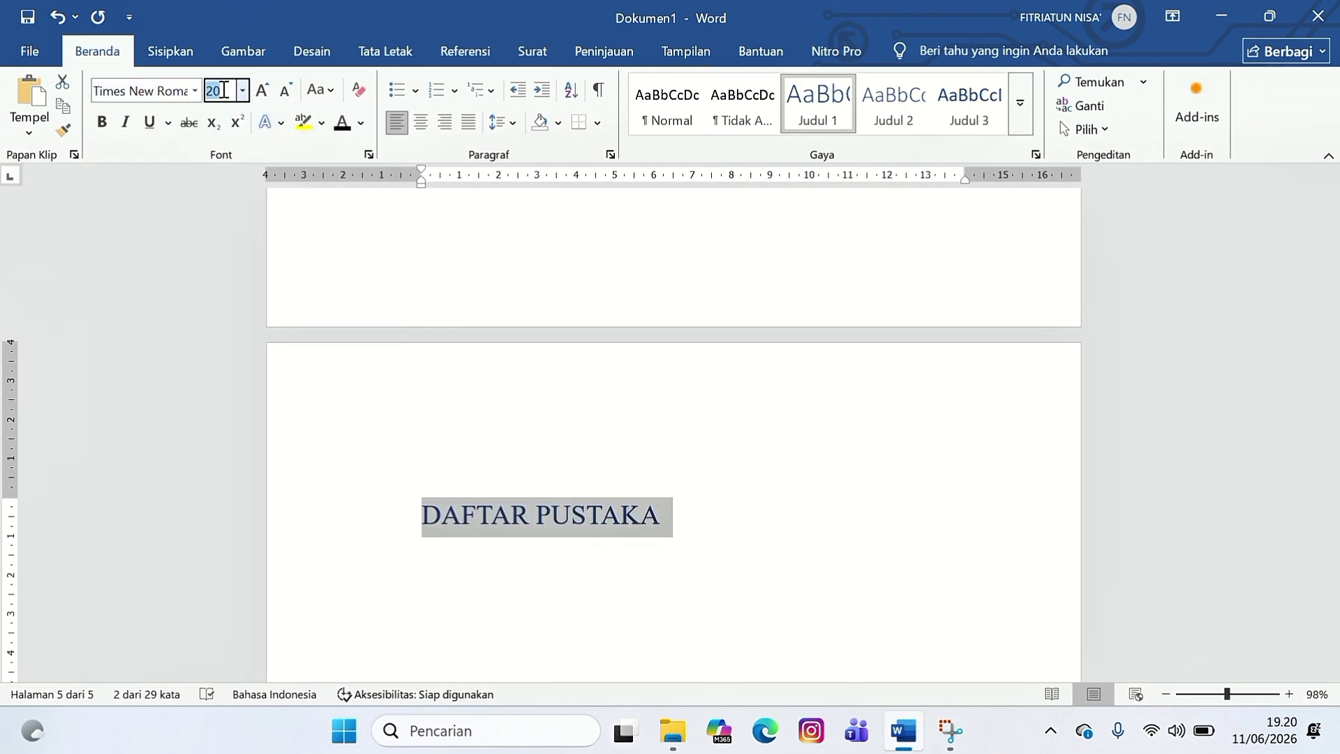
{"action": "type", "text": "12"}
{"action": "key", "text": "Return"}
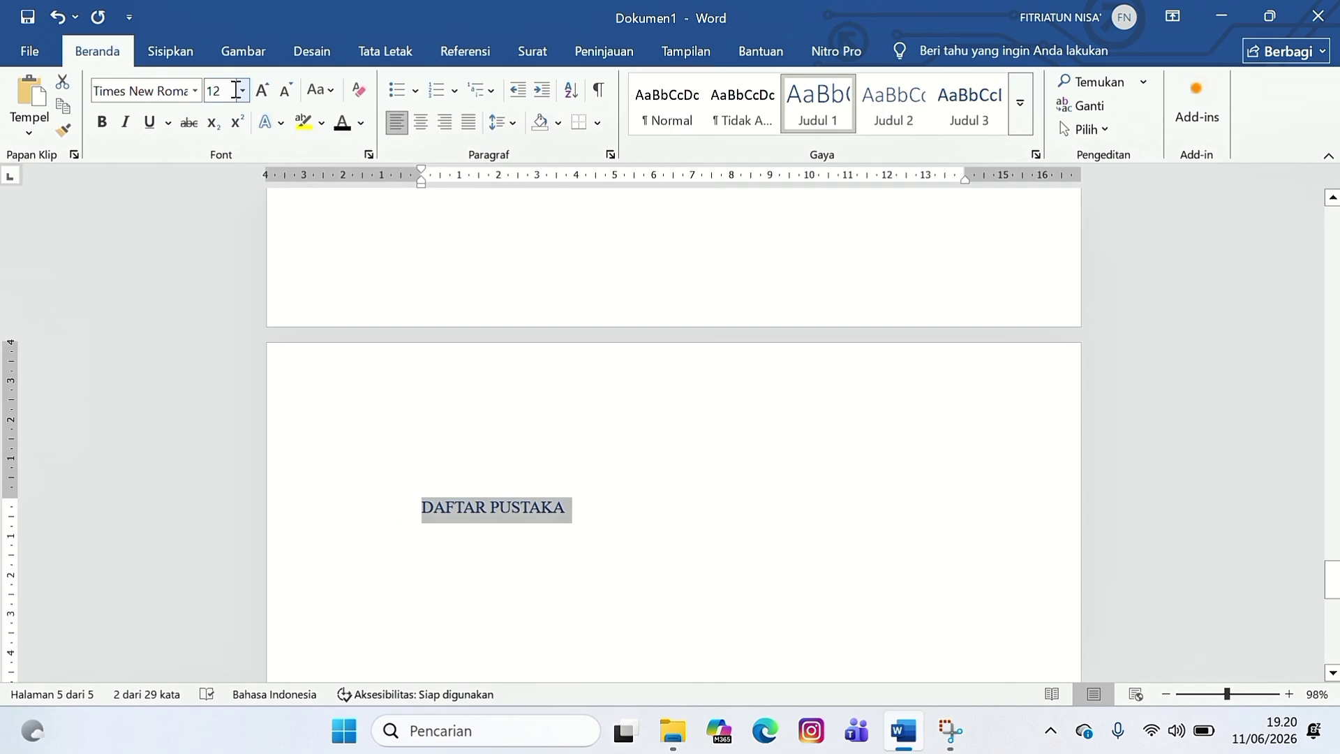
- Make the "DAFTAR PUSTAKA" heading bold, black and centered
{"action": "left_click", "coordinate": [101, 122]}
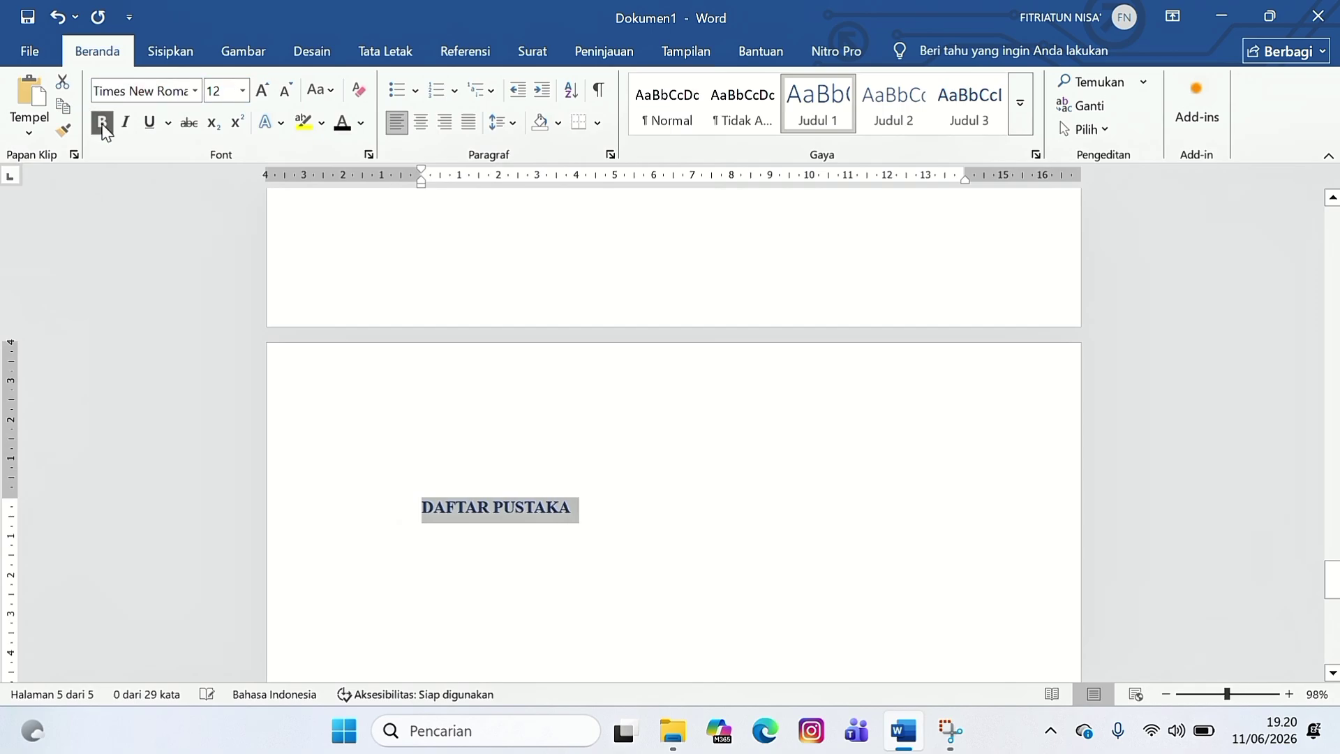
{"action": "left_click", "coordinate": [342, 133]}
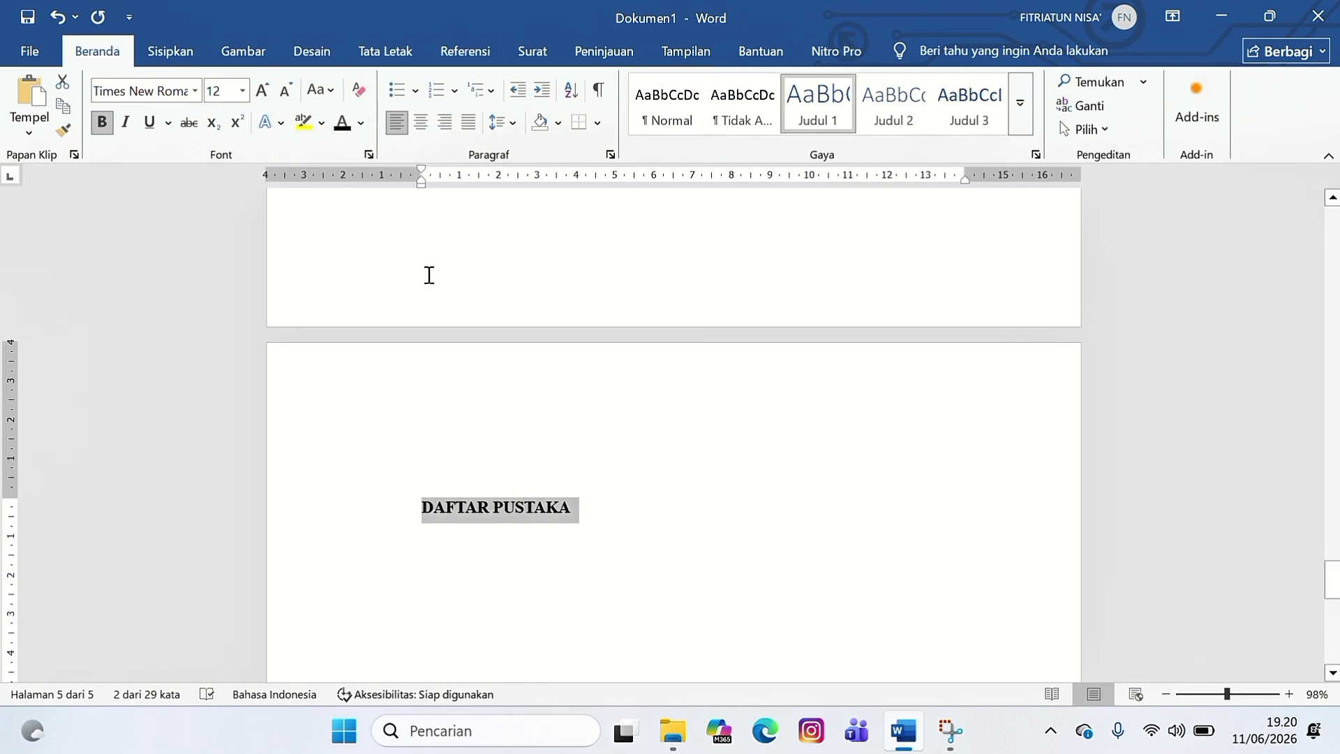
{"action": "left_click", "coordinate": [421, 122]}
{"action": "left_click", "coordinate": [555, 377]}
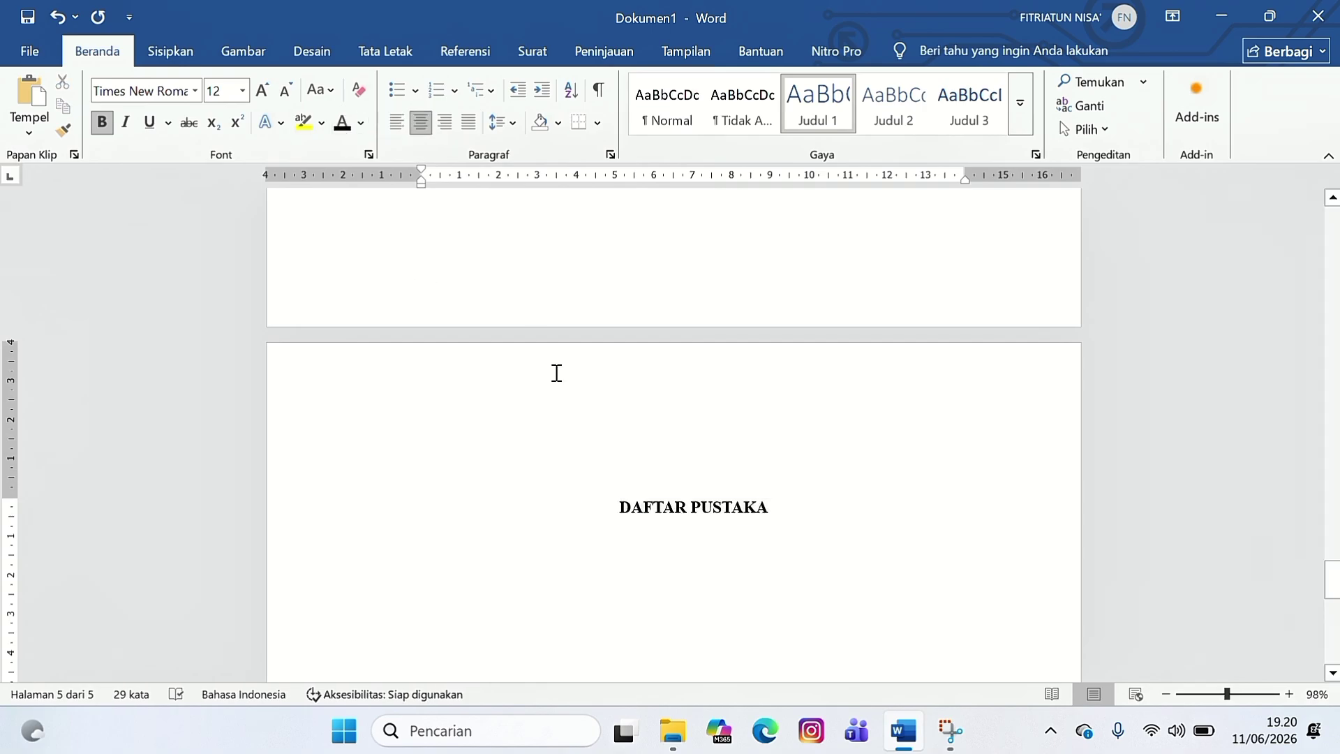
- Review the headings and subheadings on all pages, from the bibliography back to the title page
{"action": "scroll", "coordinate": [555, 374], "scroll_direction": "down", "scroll_amount": 3}
{"action": "scroll", "coordinate": [556, 373], "scroll_direction": "up", "scroll_amount": 6}
{"action": "scroll", "coordinate": [557, 374], "scroll_direction": "up", "scroll_amount": 15}
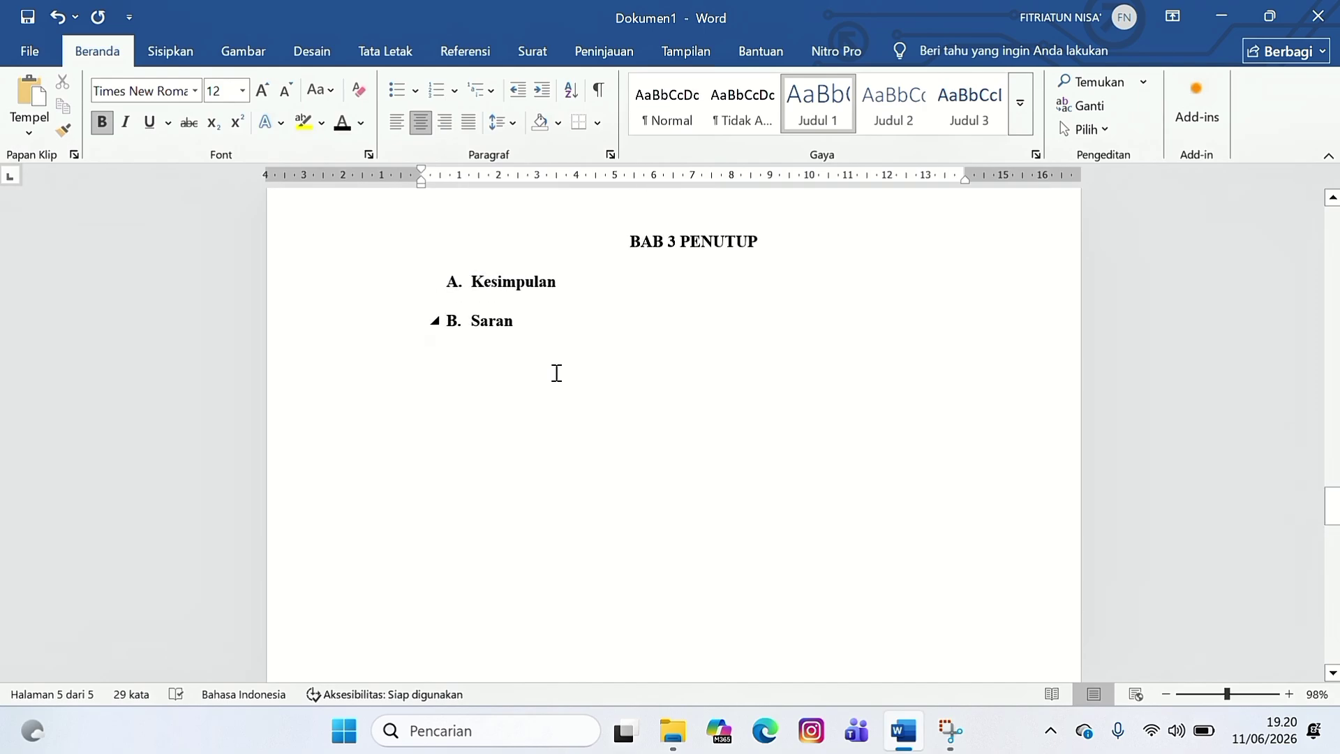
{"action": "scroll", "coordinate": [557, 373], "scroll_direction": "up", "scroll_amount": 15}
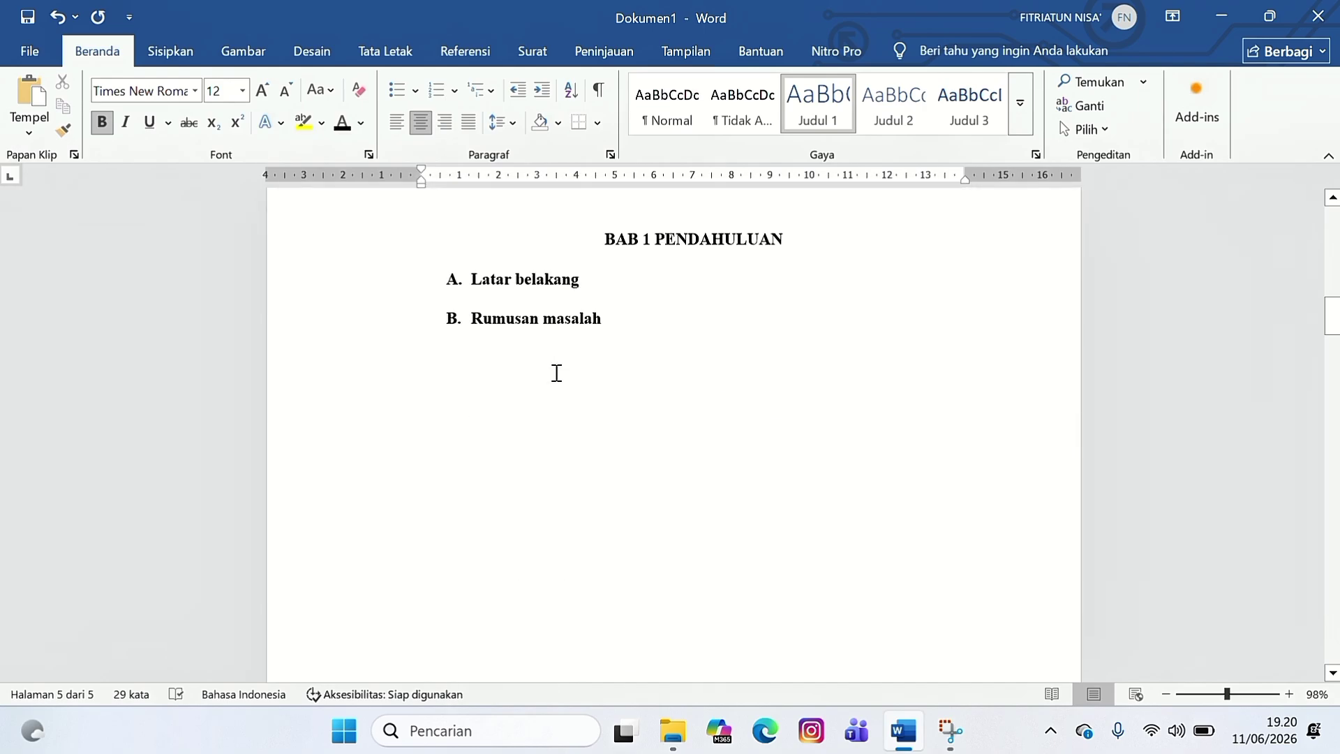
{"action": "scroll", "coordinate": [555, 372], "scroll_direction": "up", "scroll_amount": 2}
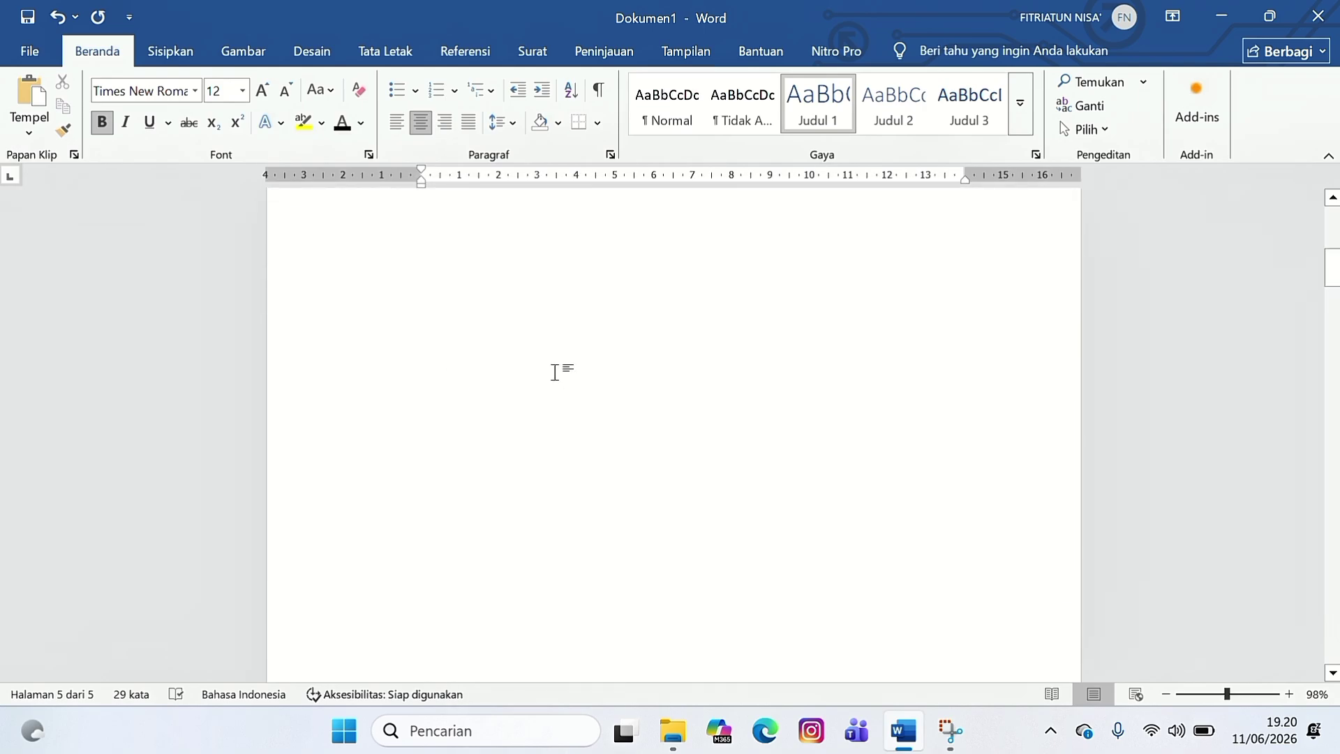
{"action": "scroll", "coordinate": [555, 372], "scroll_direction": "up", "scroll_amount": 3}
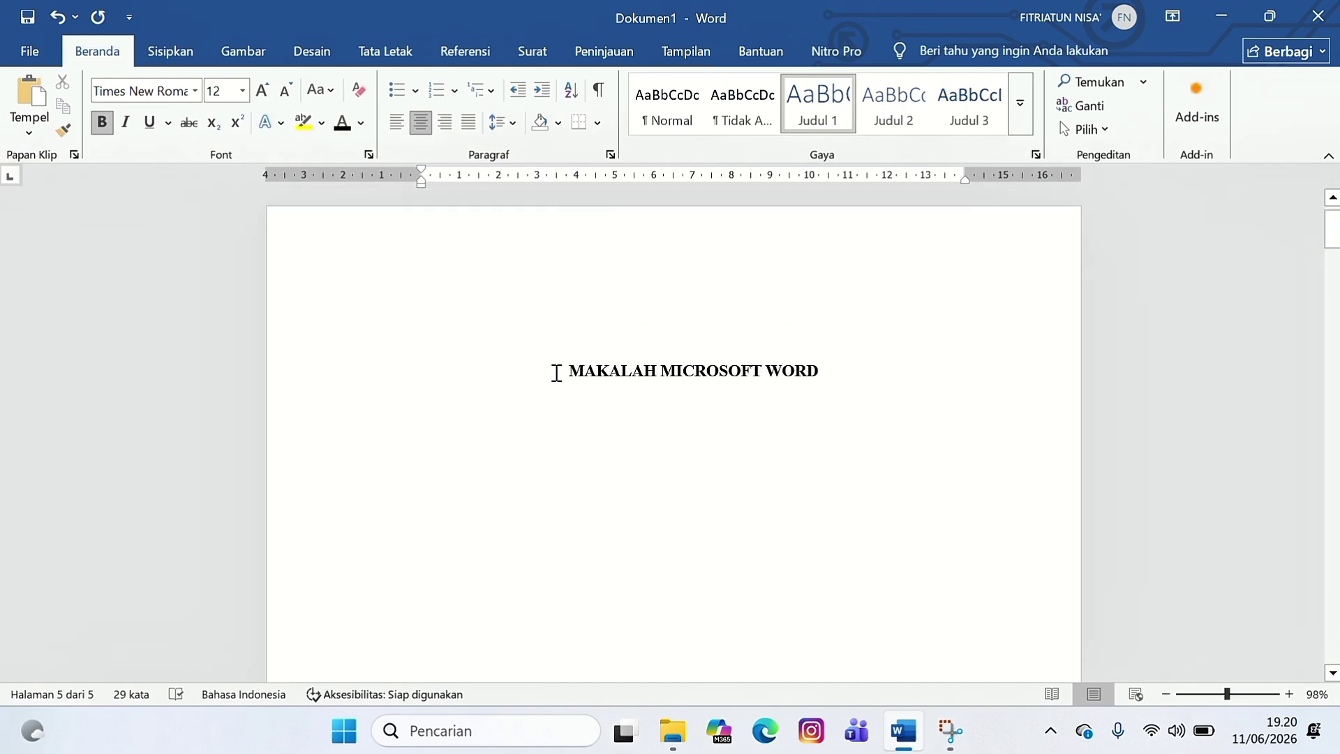
{"action": "scroll", "coordinate": [557, 372], "scroll_direction": "down", "scroll_amount": 10}
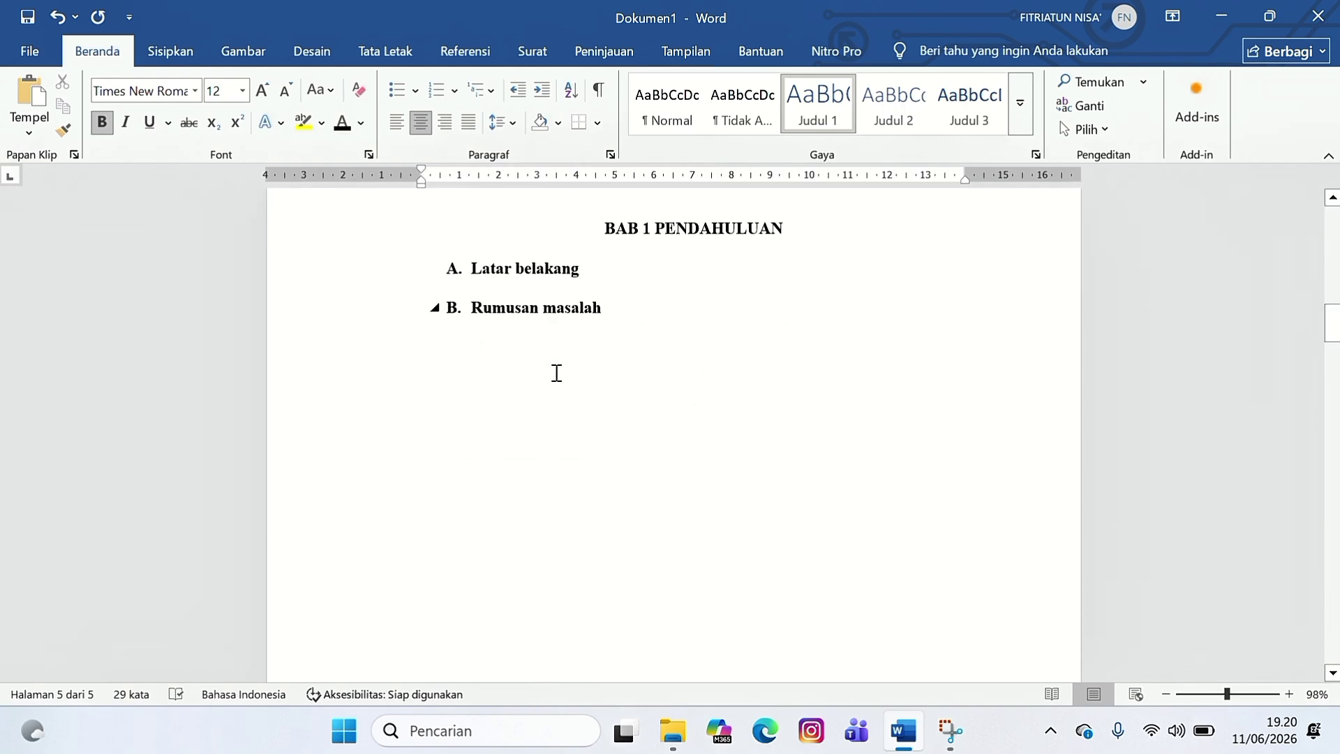
{"action": "scroll", "coordinate": [556, 372], "scroll_direction": "up", "scroll_amount": 3}
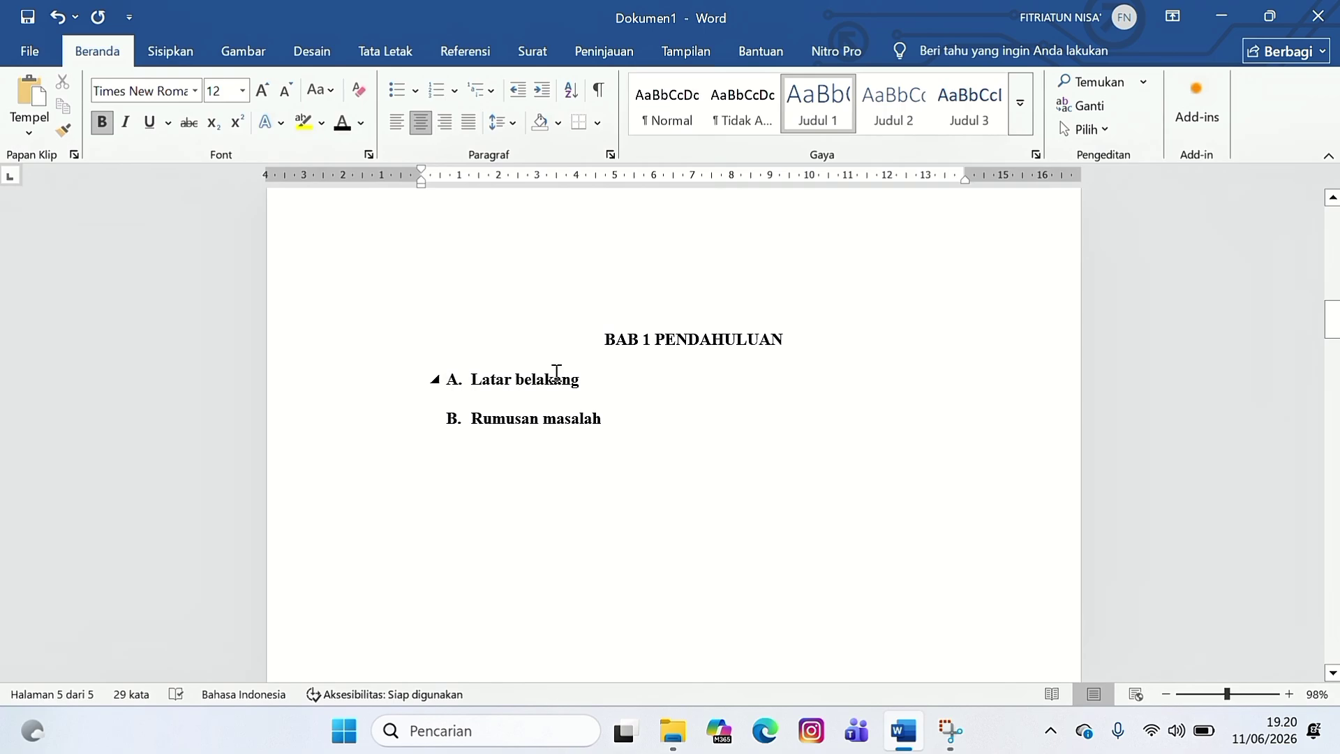
{"action": "scroll", "coordinate": [556, 372], "scroll_direction": "up", "scroll_amount": 15}
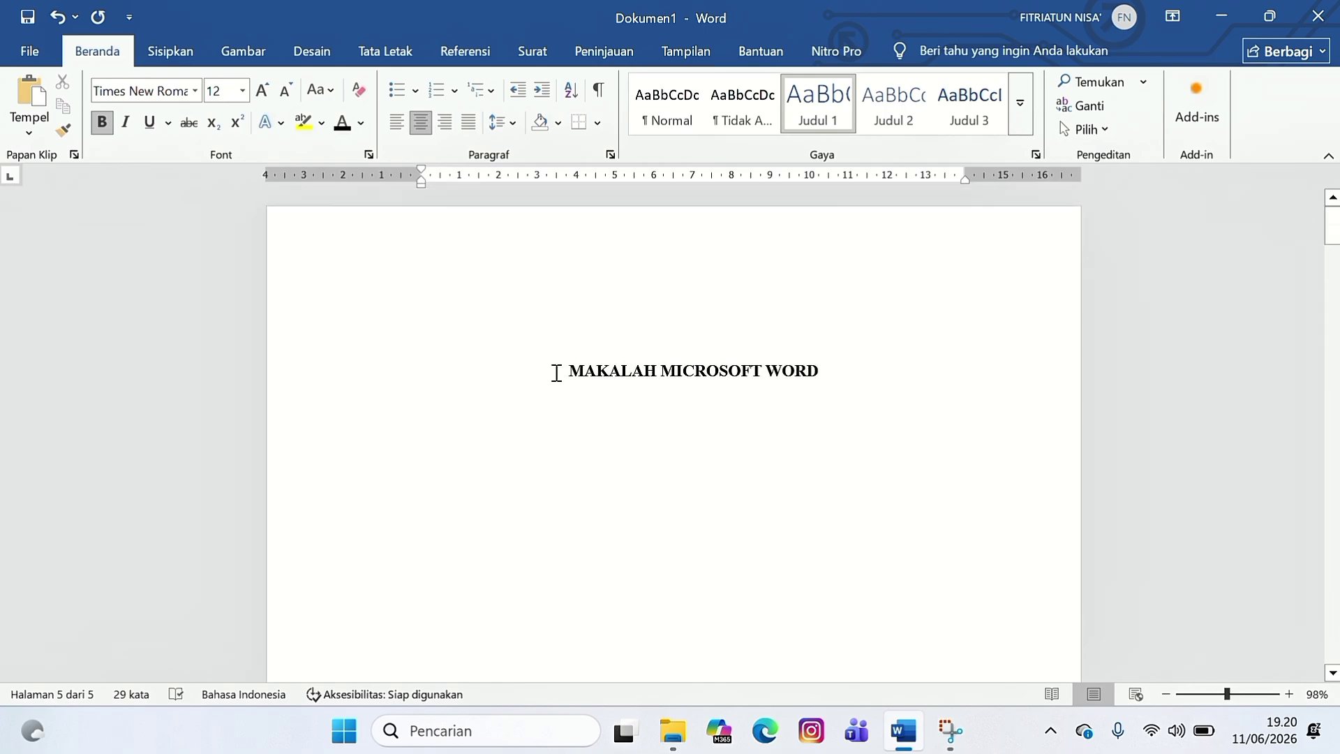
- Undo the last change and insert a "Daftar Isi Otomatis 1" table of contents below the title "MAKALAH MICROSOFT WORD"
{"action": "scroll", "coordinate": [556, 372], "scroll_direction": "down", "scroll_amount": 2}
{"action": "left_click", "coordinate": [52, 17]}
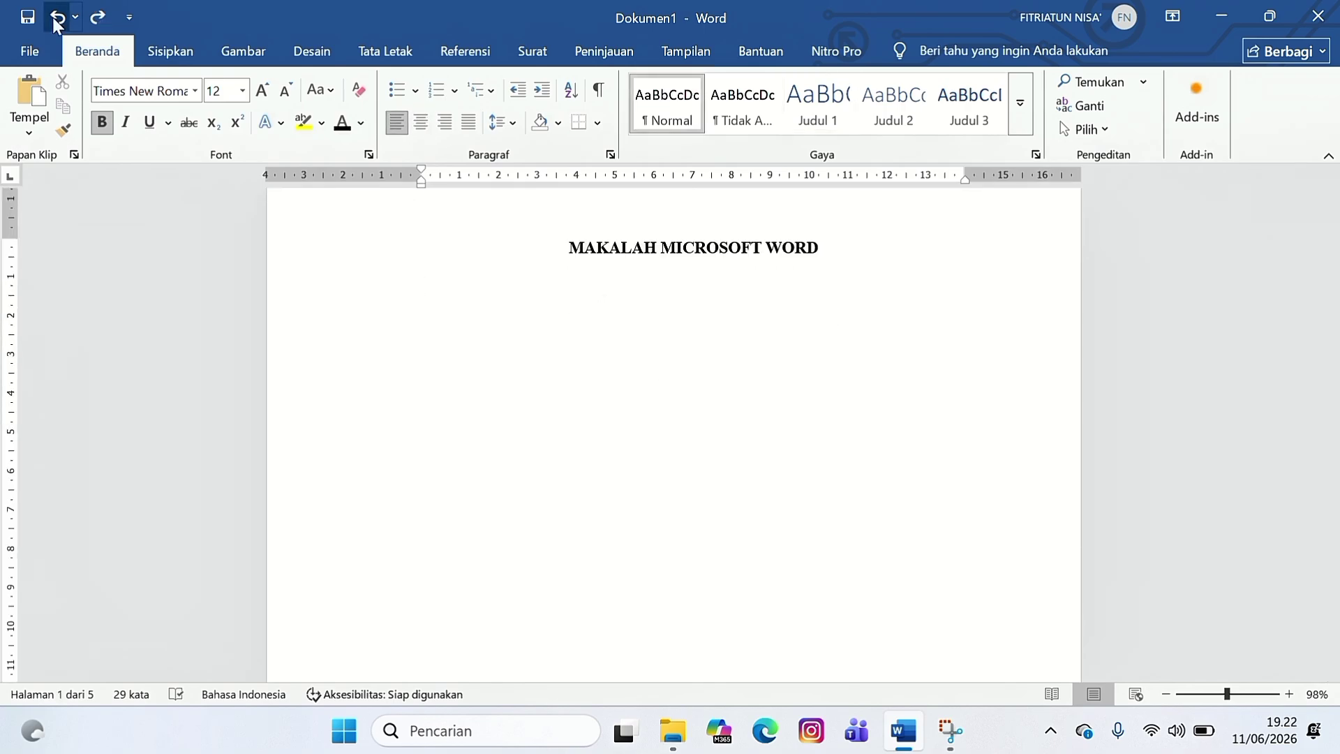
{"action": "left_click", "coordinate": [438, 56]}
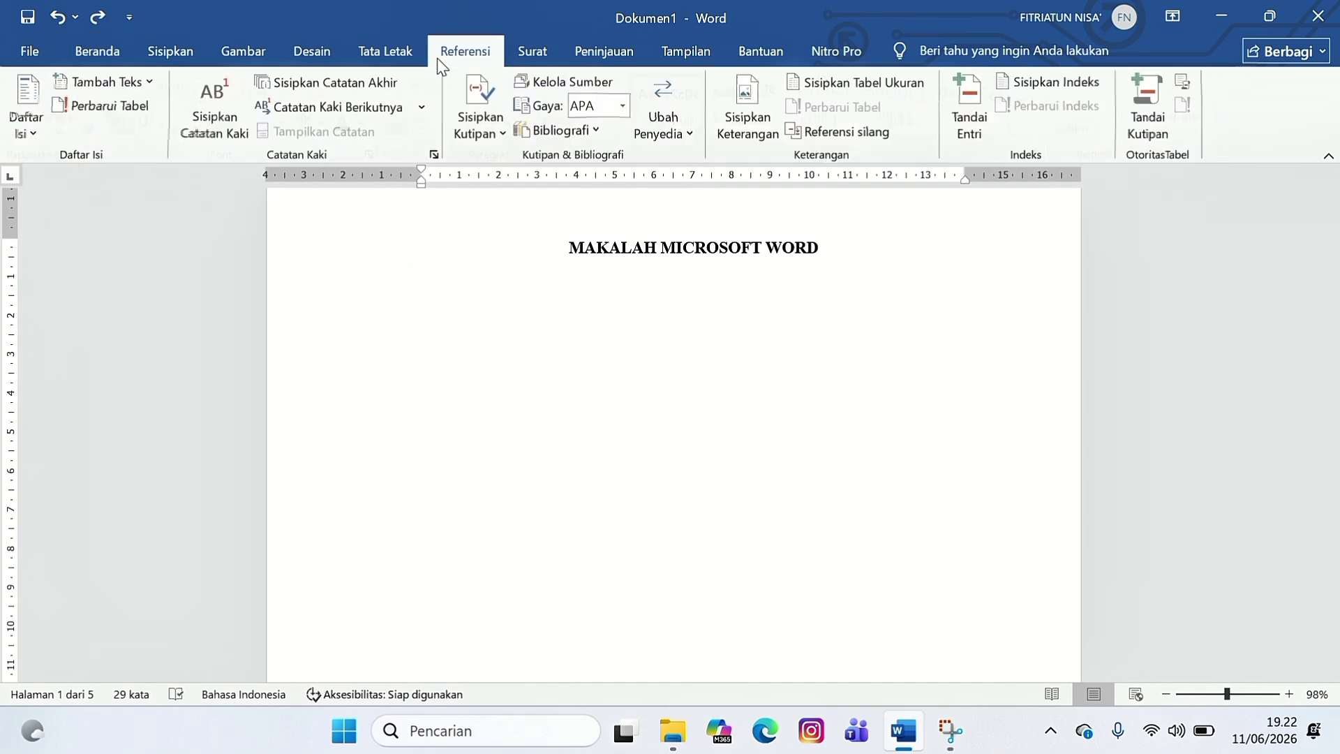
{"action": "left_click", "coordinate": [19, 117]}
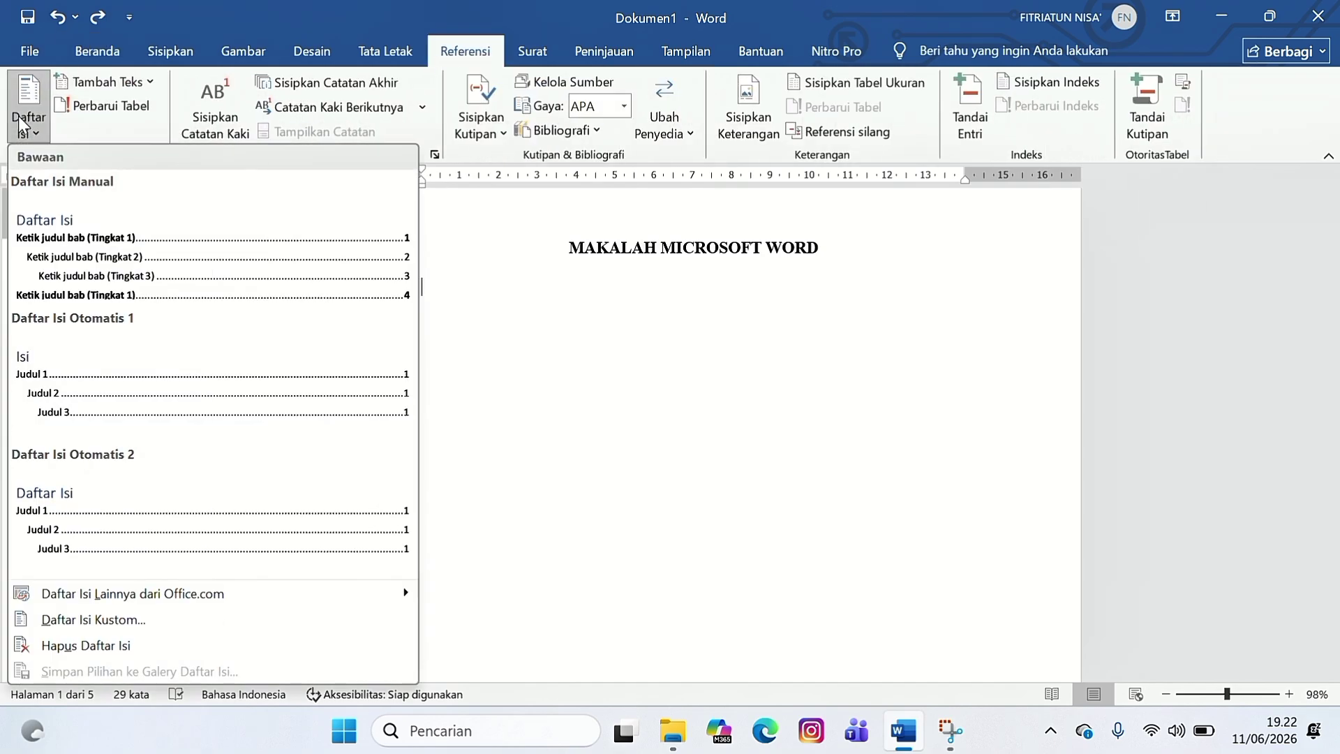
{"action": "left_click", "coordinate": [153, 397]}
- Replace the table of contents title "Isi" with "DAFTAR ISI"
{"action": "left_click", "coordinate": [446, 293]}
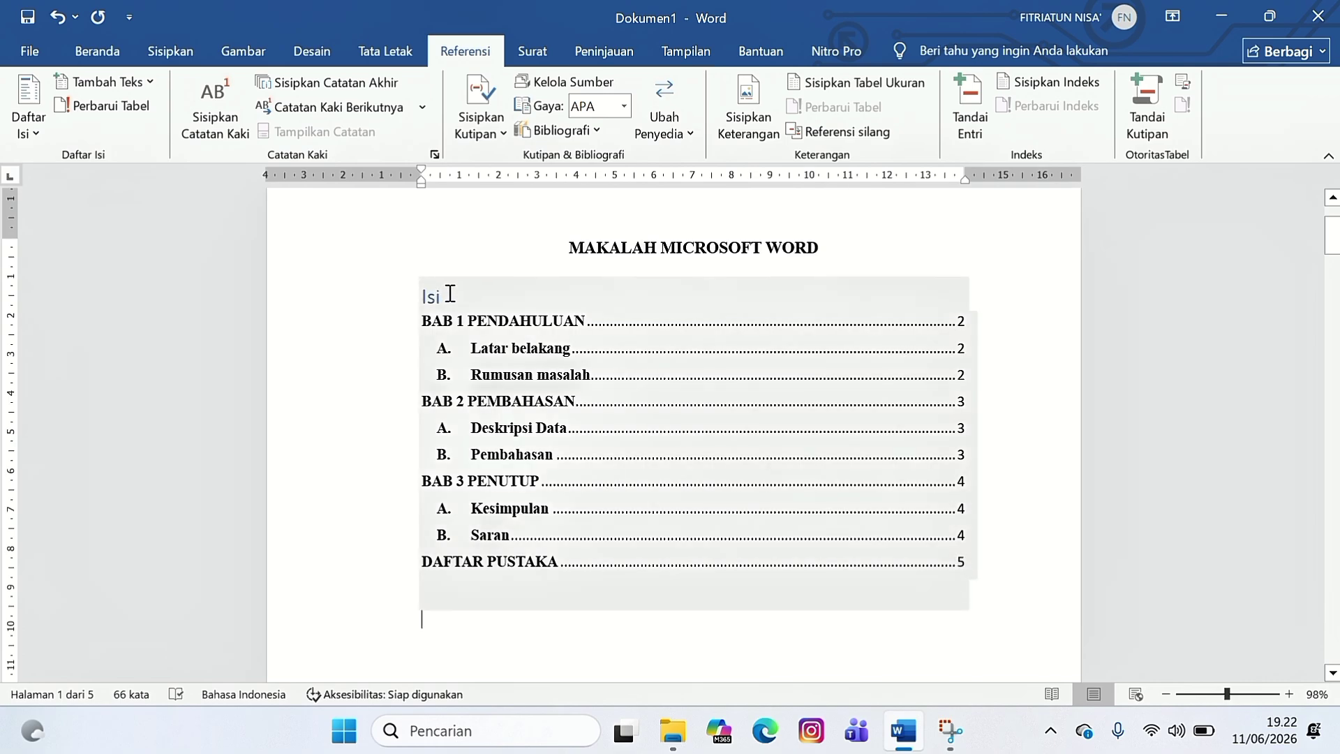
{"action": "left_click_drag", "start_coordinate": [447, 293], "coordinate": [419, 294]}
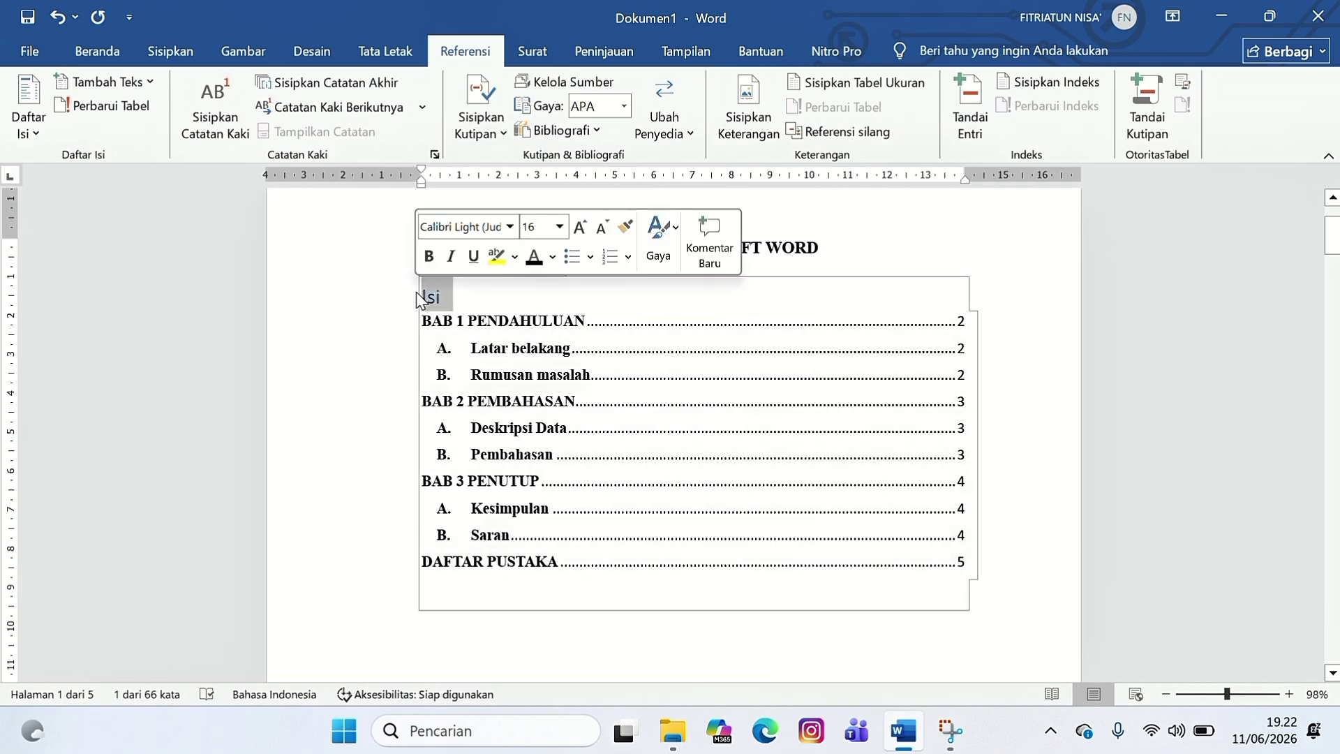
{"action": "type", "text": "DQAFTAR"}
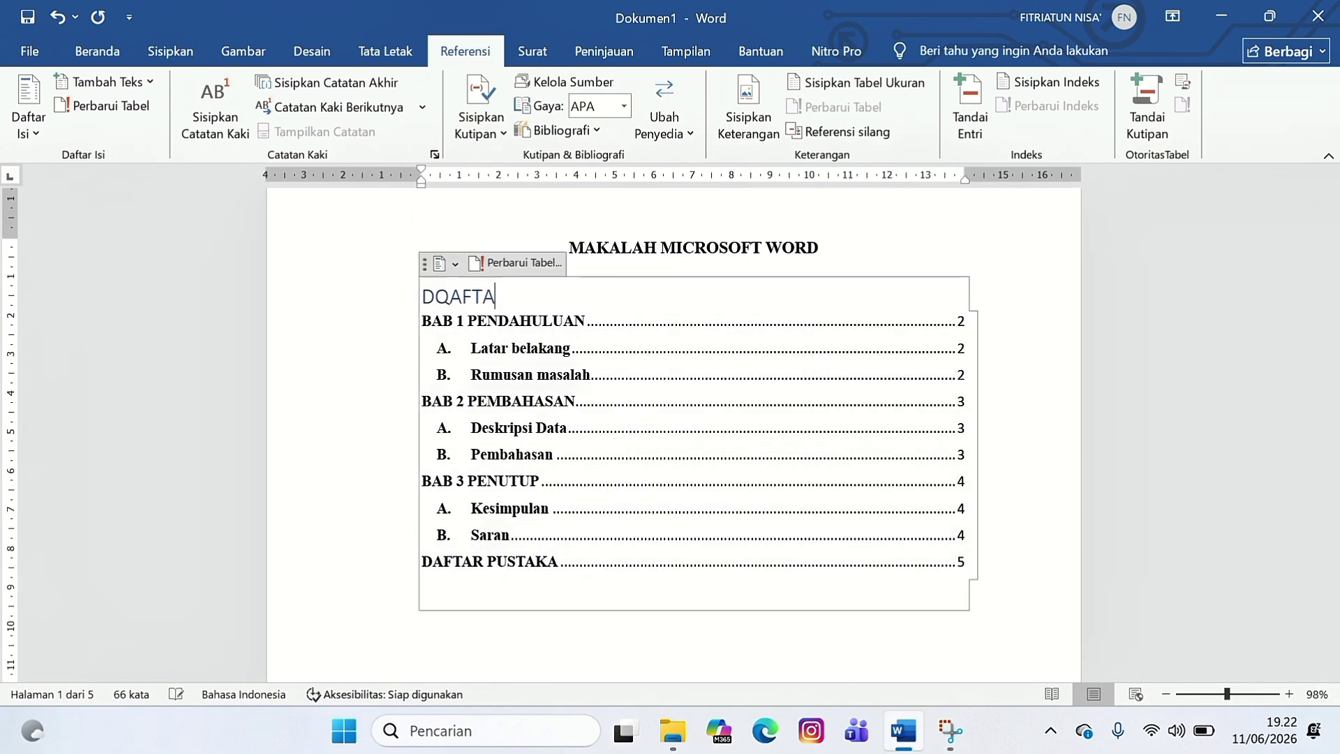
{"action": "key", "text": "BackSpace"}
{"action": "key", "text": "BackSpace"}
{"action": "key", "text": "BackSpace"}
{"action": "key", "text": "BackSpace"}
{"action": "key", "text": "BackSpace"}
{"action": "key", "text": "BackSpace"}
{"action": "key", "text": "BackSpace"}
{"action": "type", "text": "AFTAR ISI"}
- Make the "DAFTAR ISI" title bold and black, and set the whole table of contents to Times New Roman, size 12
{"action": "left_click", "coordinate": [97, 51]}
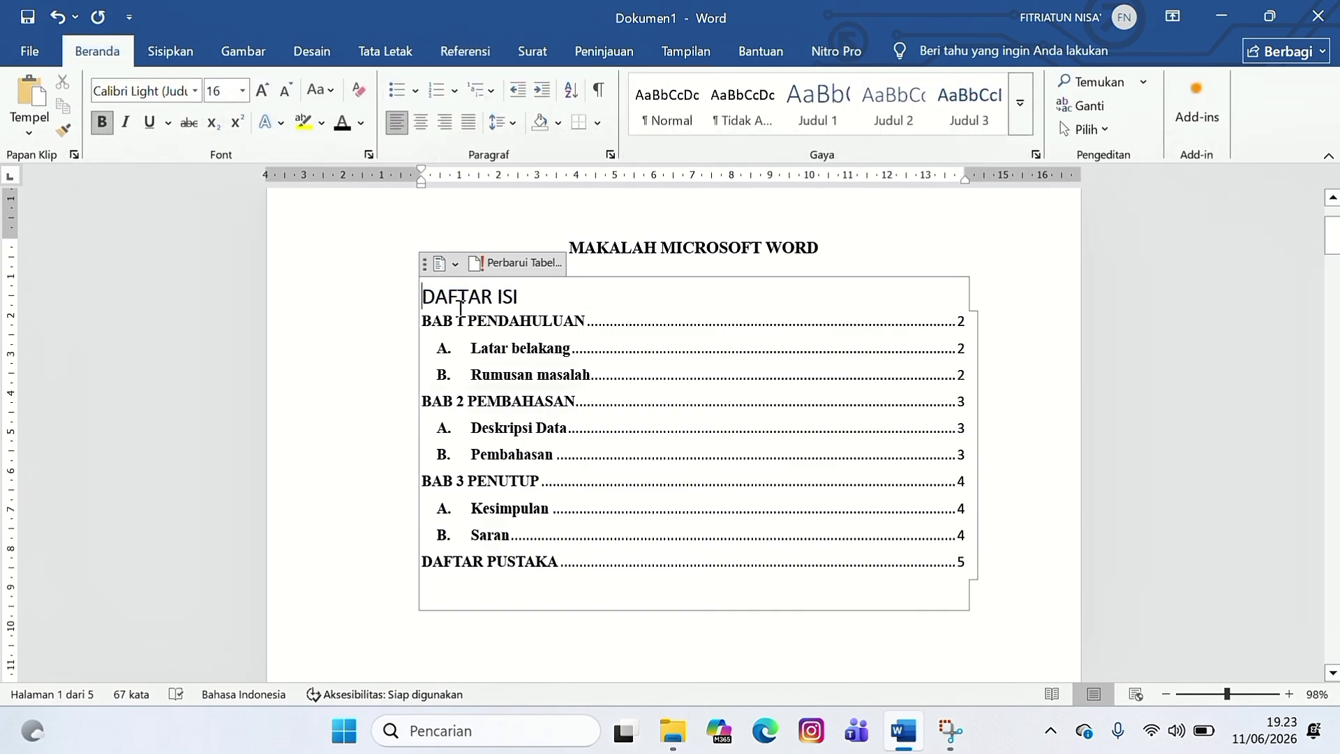
{"action": "left_click_drag", "start_coordinate": [460, 308], "coordinate": [680, 459]}
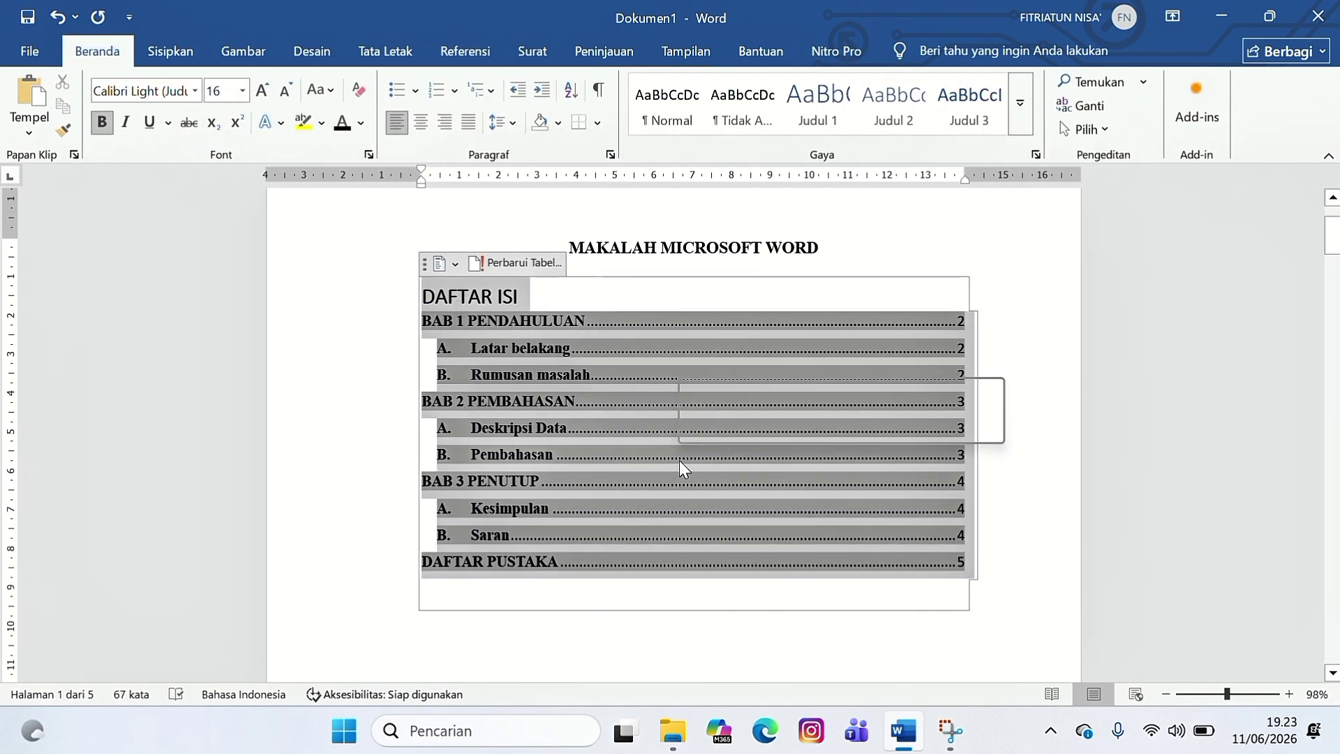
{"action": "left_click", "coordinate": [153, 95]}
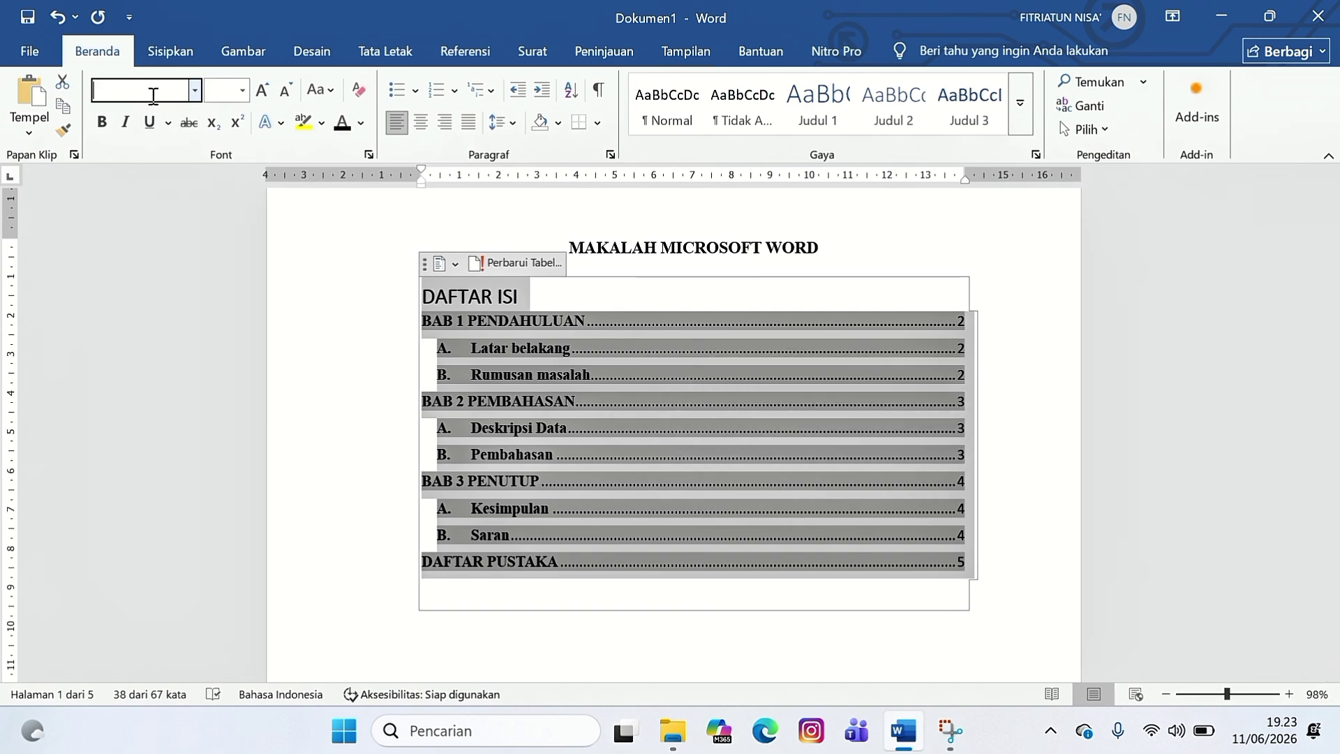
{"action": "left_click", "coordinate": [195, 90]}
{"action": "left_click", "coordinate": [198, 218]}
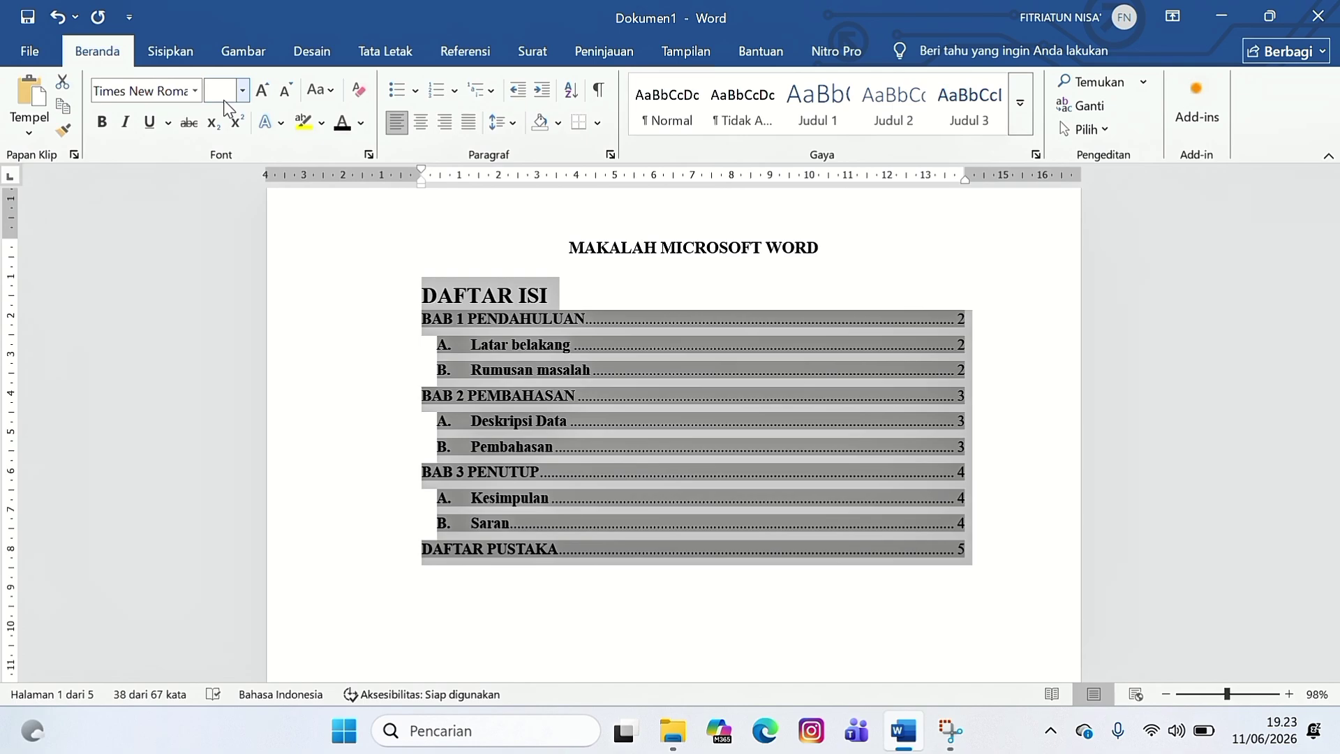
{"action": "left_click", "coordinate": [224, 100]}
{"action": "type", "text": "12"}
{"action": "key", "text": "Return"}
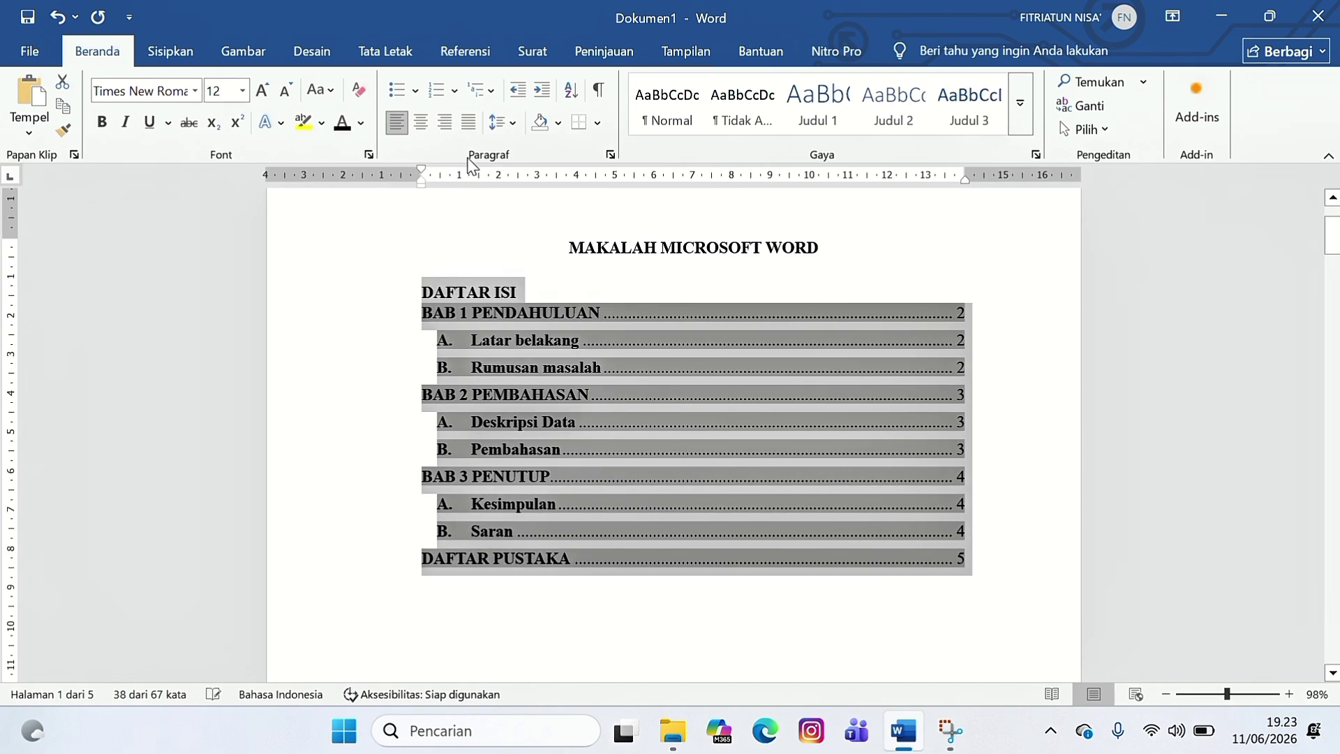
- Apply 1,5 line spacing to the table of contents and center its title "DAFTAR ISI"
{"action": "left_click", "coordinate": [497, 123]}
{"action": "left_click", "coordinate": [541, 219]}
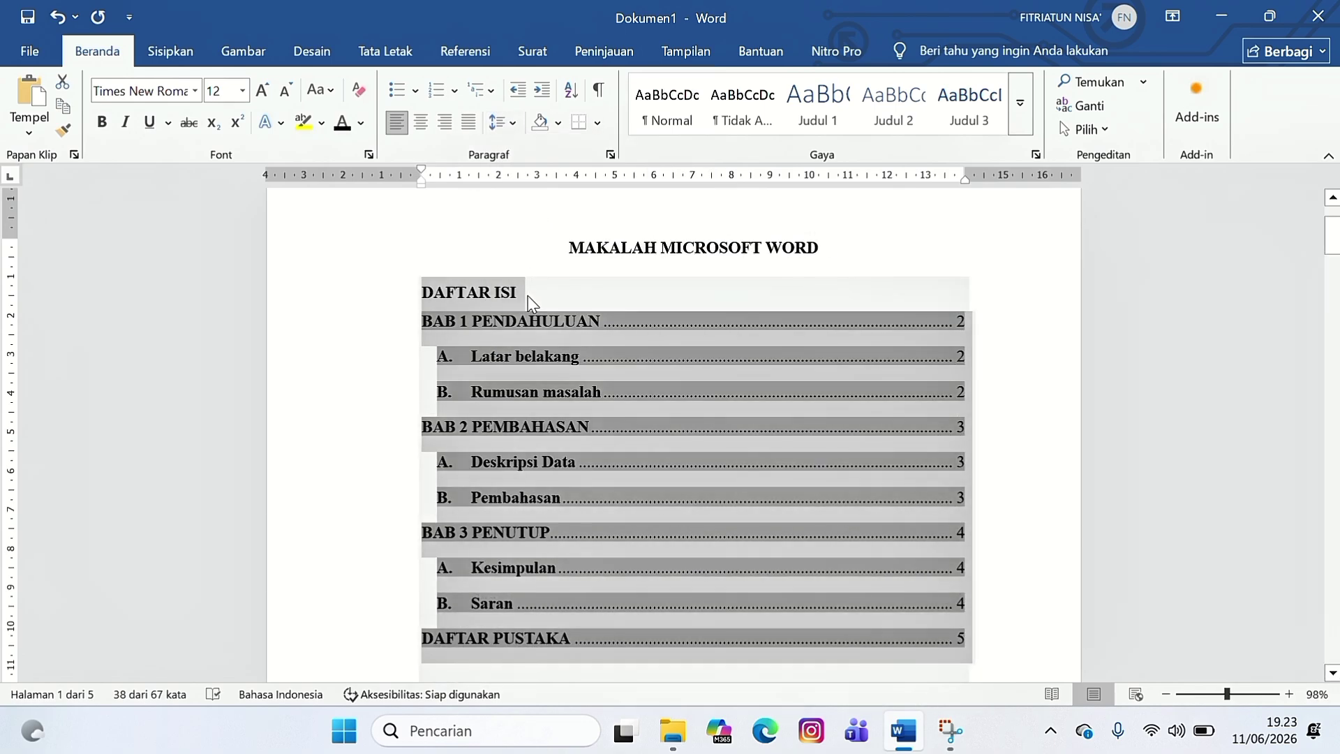
{"action": "left_click_drag", "start_coordinate": [529, 301], "coordinate": [421, 292]}
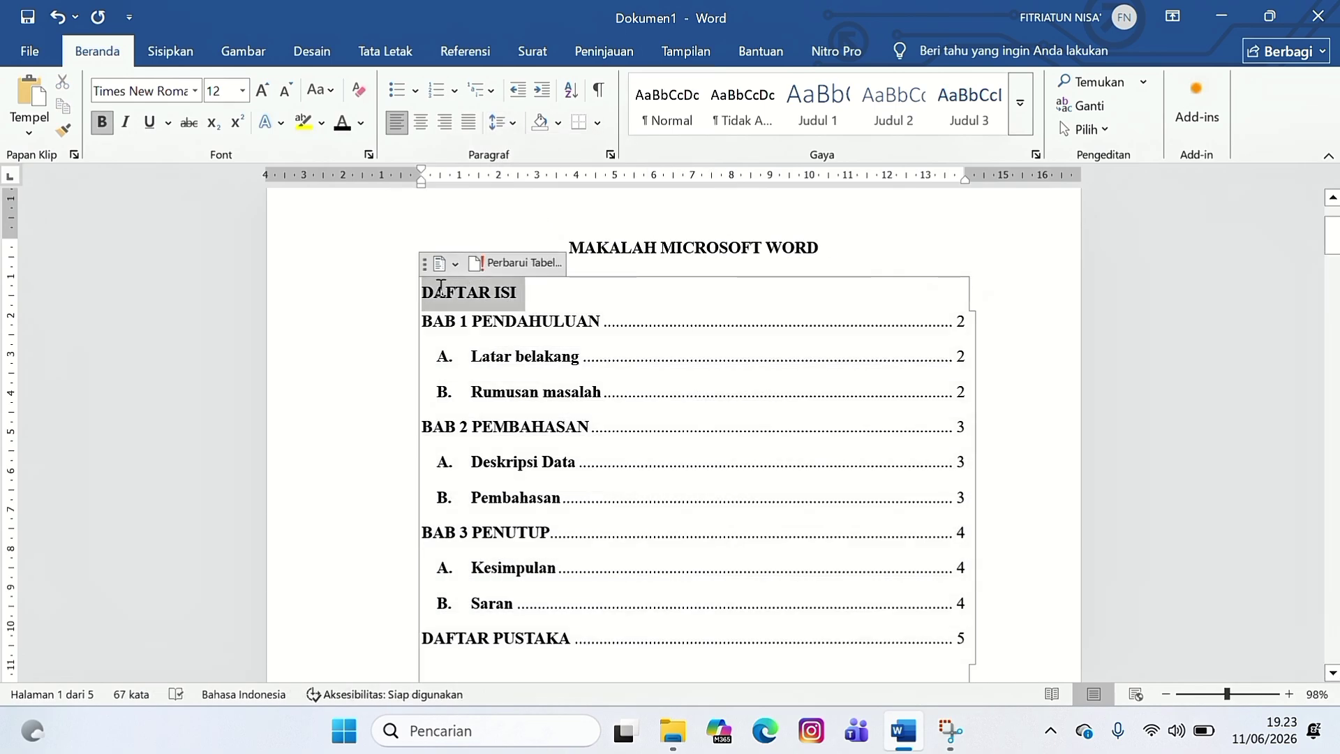
{"action": "left_click", "coordinate": [424, 126]}
- Review the table of contents on the first page and the pages that follow it
{"action": "scroll", "coordinate": [712, 313], "scroll_direction": "down", "scroll_amount": 2}
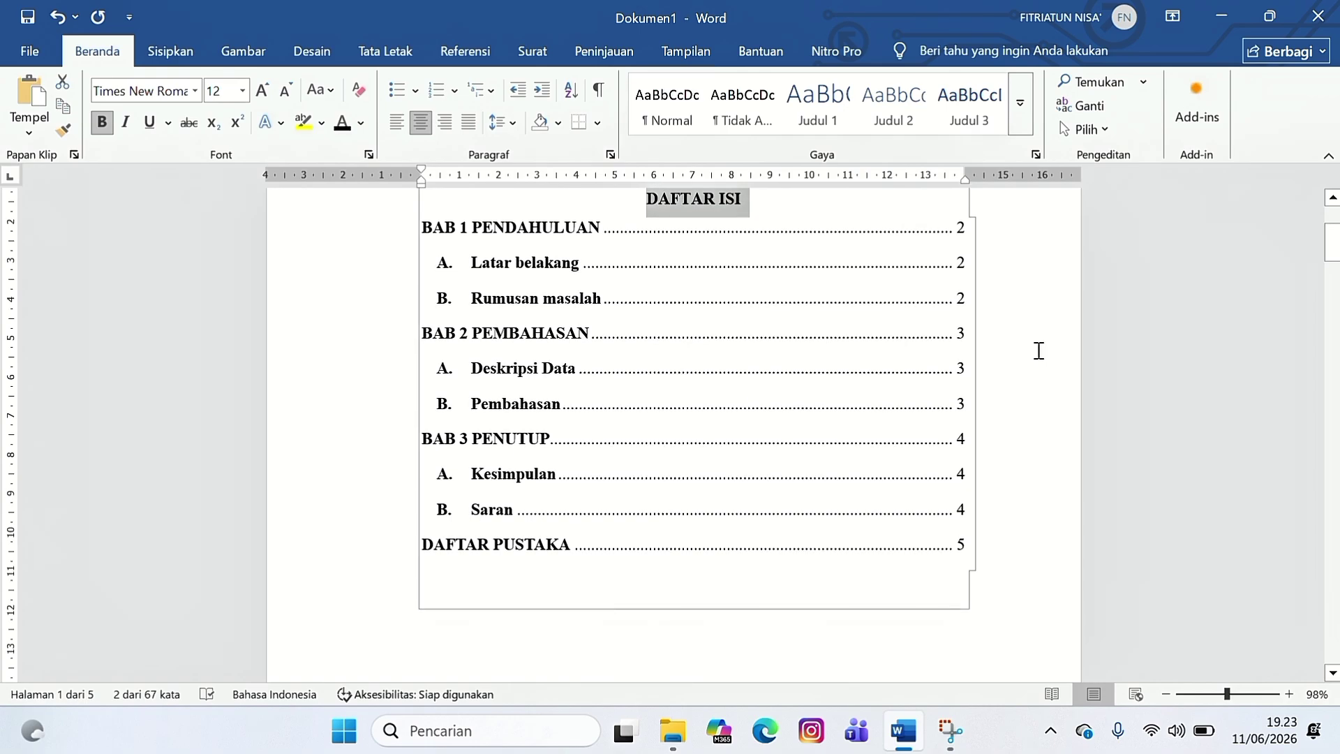
{"action": "key", "text": "Down"}
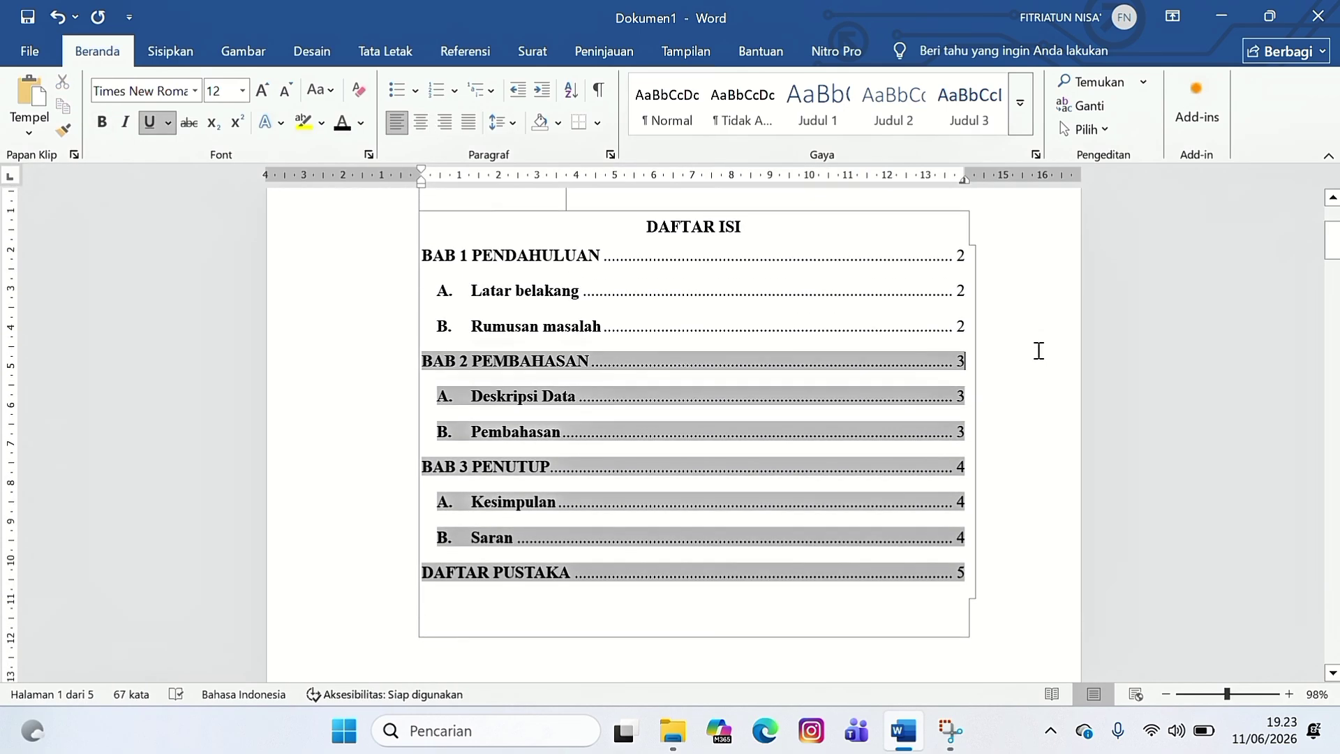
{"action": "scroll", "coordinate": [1039, 350], "scroll_direction": "down", "scroll_amount": 15}
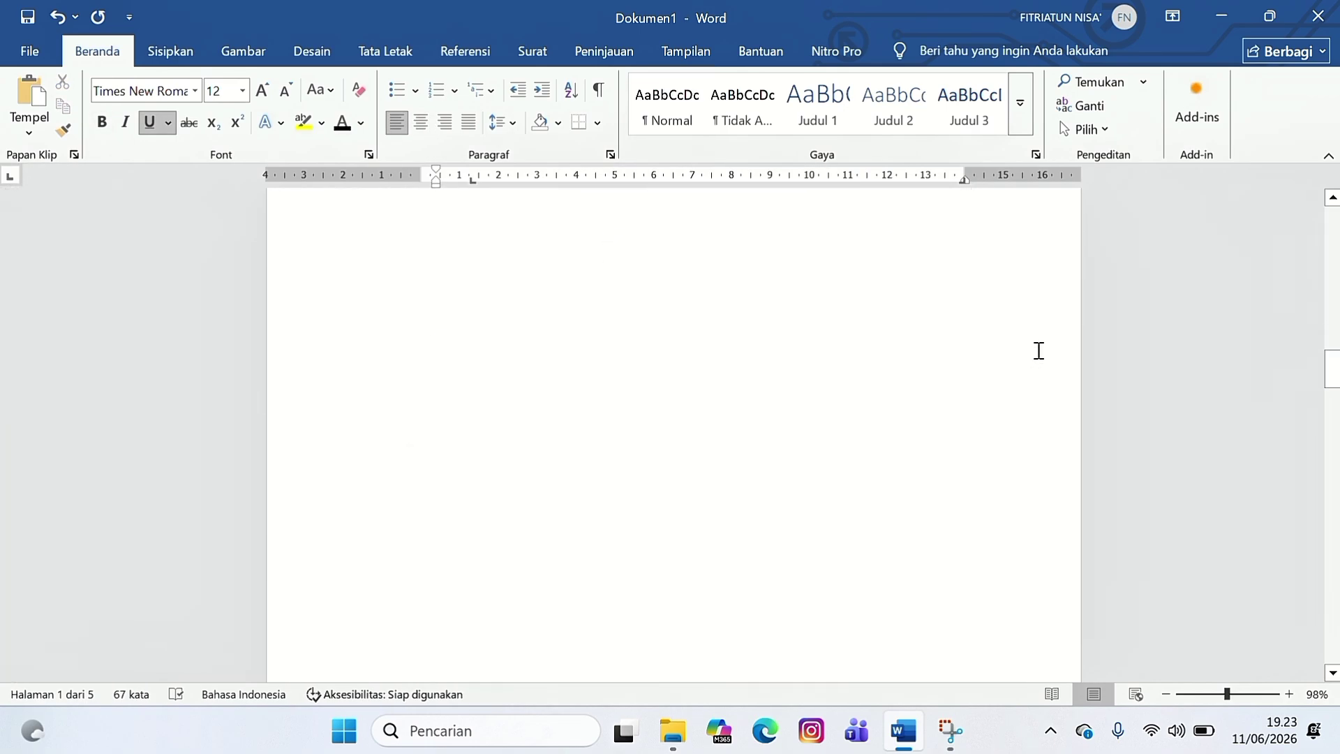
{"action": "scroll", "coordinate": [1037, 350], "scroll_direction": "up", "scroll_amount": 15}
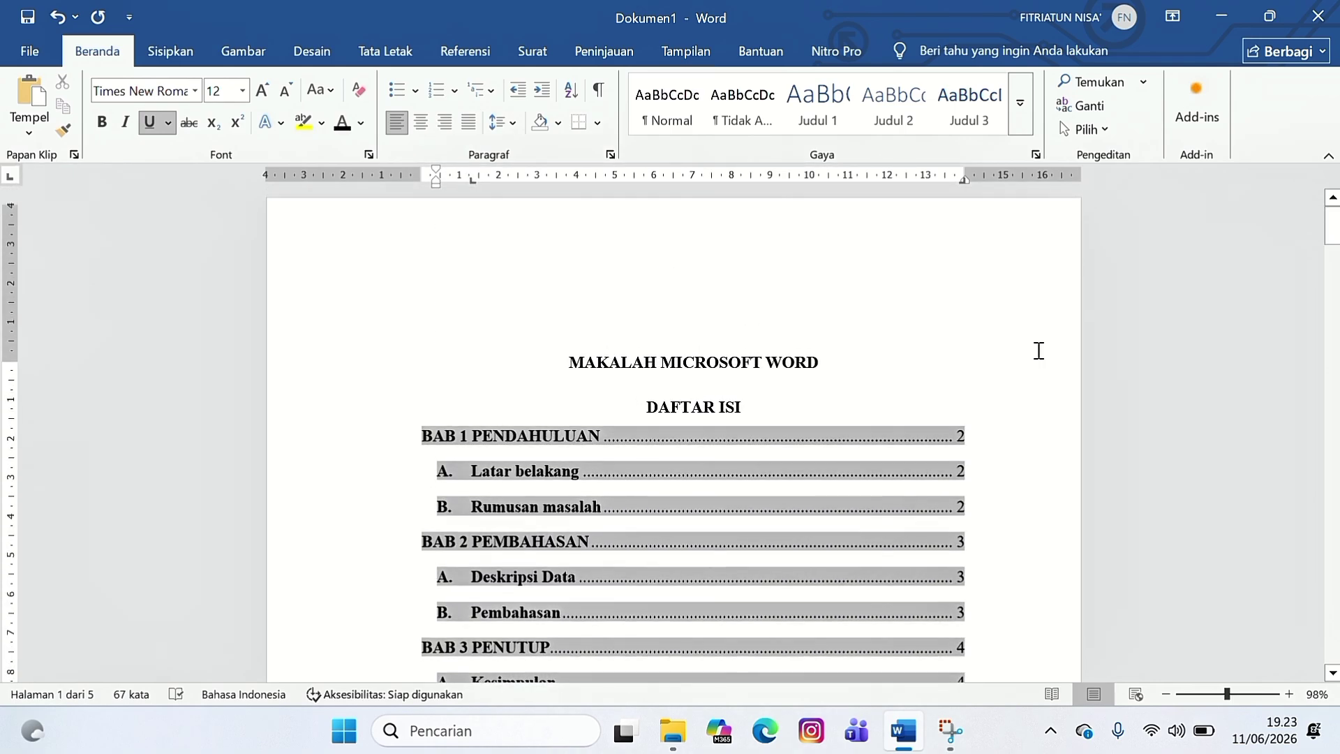
{"action": "scroll", "coordinate": [1038, 350], "scroll_direction": "down", "scroll_amount": 2}
{"action": "scroll", "coordinate": [1039, 351], "scroll_direction": "up", "scroll_amount": 1}
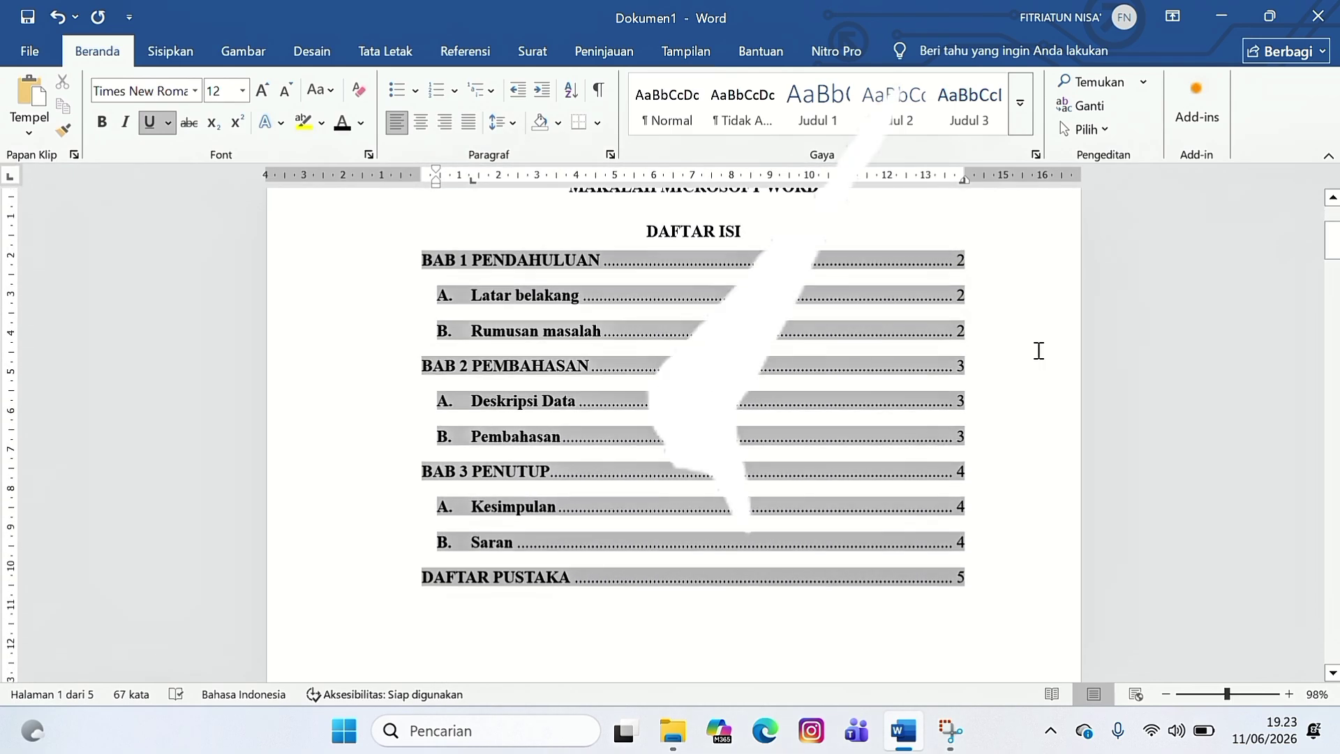